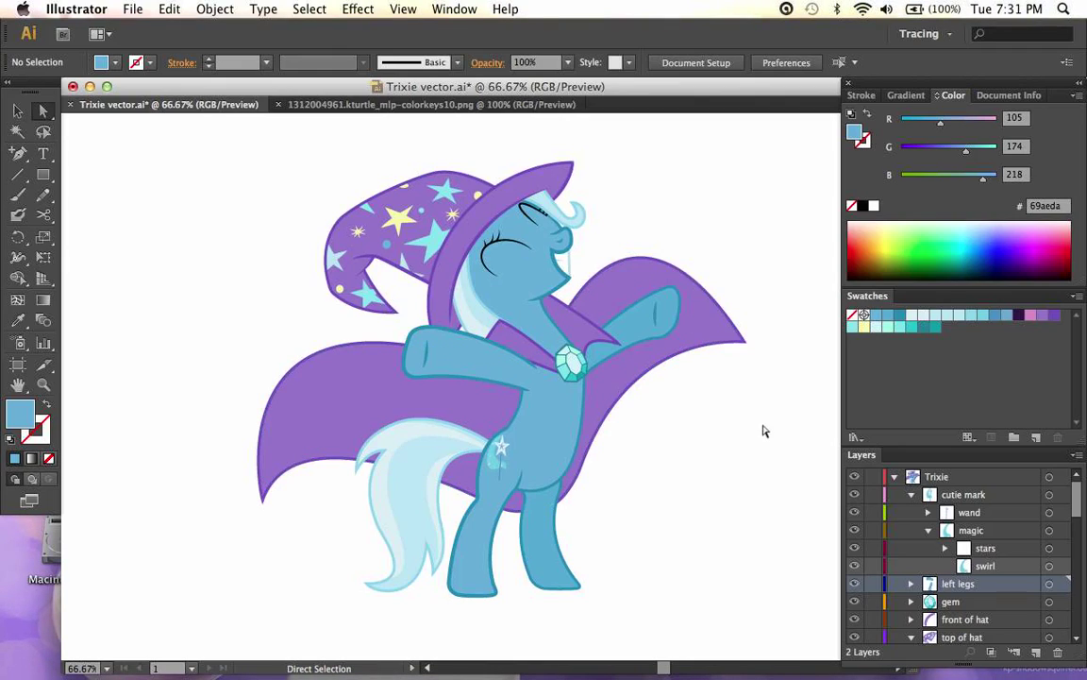
- Open the TwilightSparkle swatch library from the ponies set, add its color group to the document swatches, and close the library
{"action": "left_click", "coordinate": [1077, 296]}
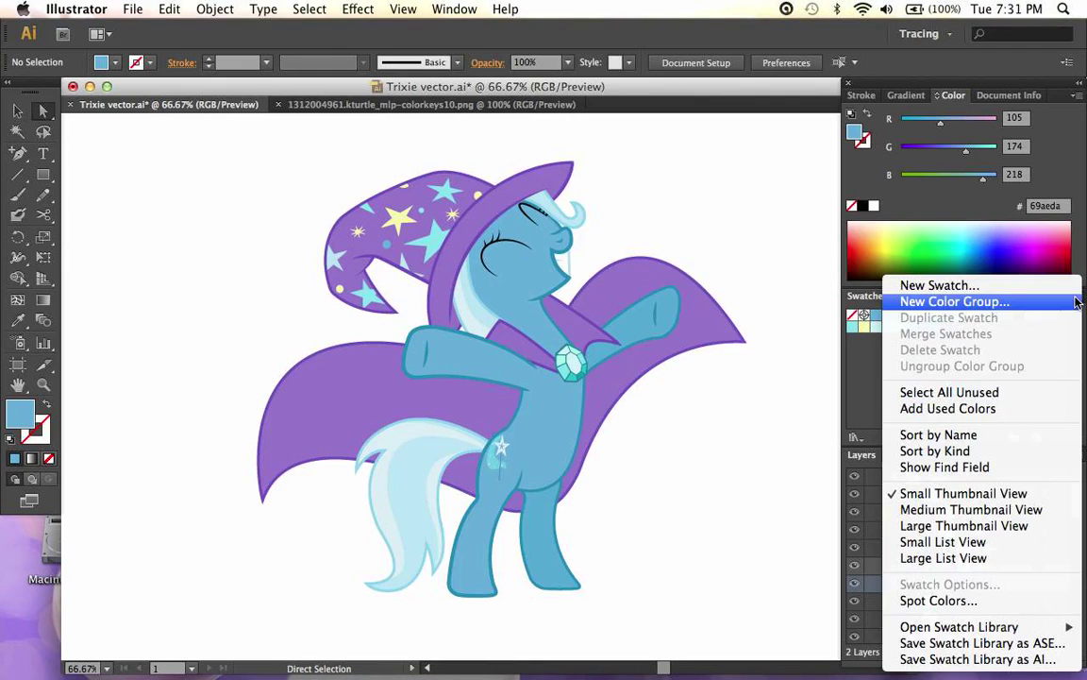
{"action": "mouse_move", "coordinate": [996, 628]}
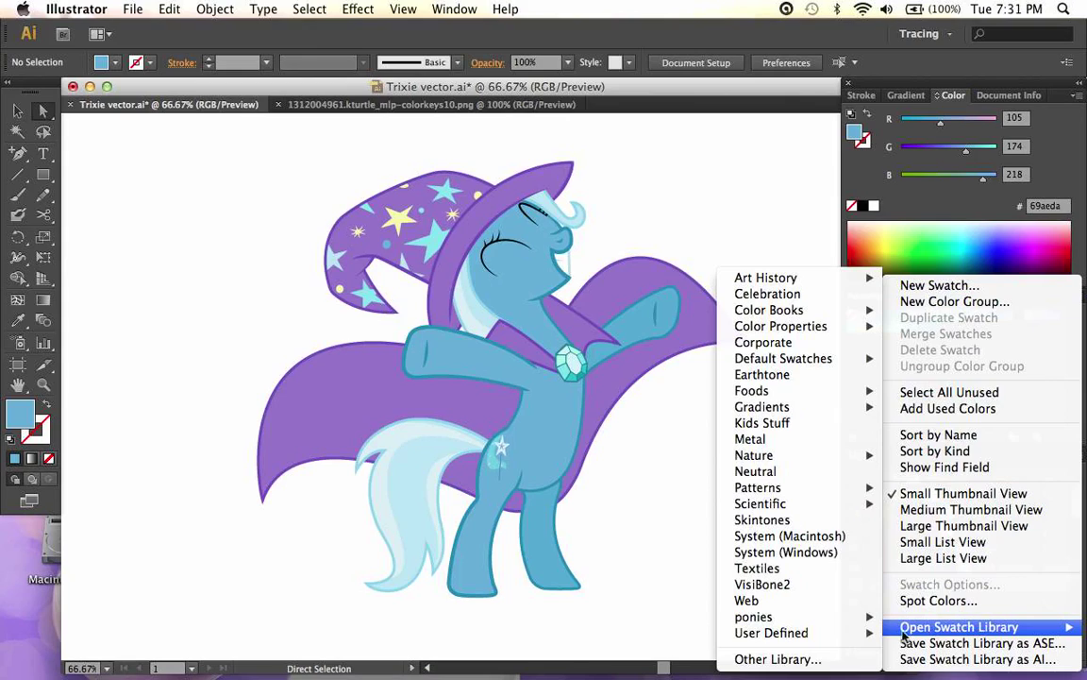
{"action": "mouse_move", "coordinate": [867, 618]}
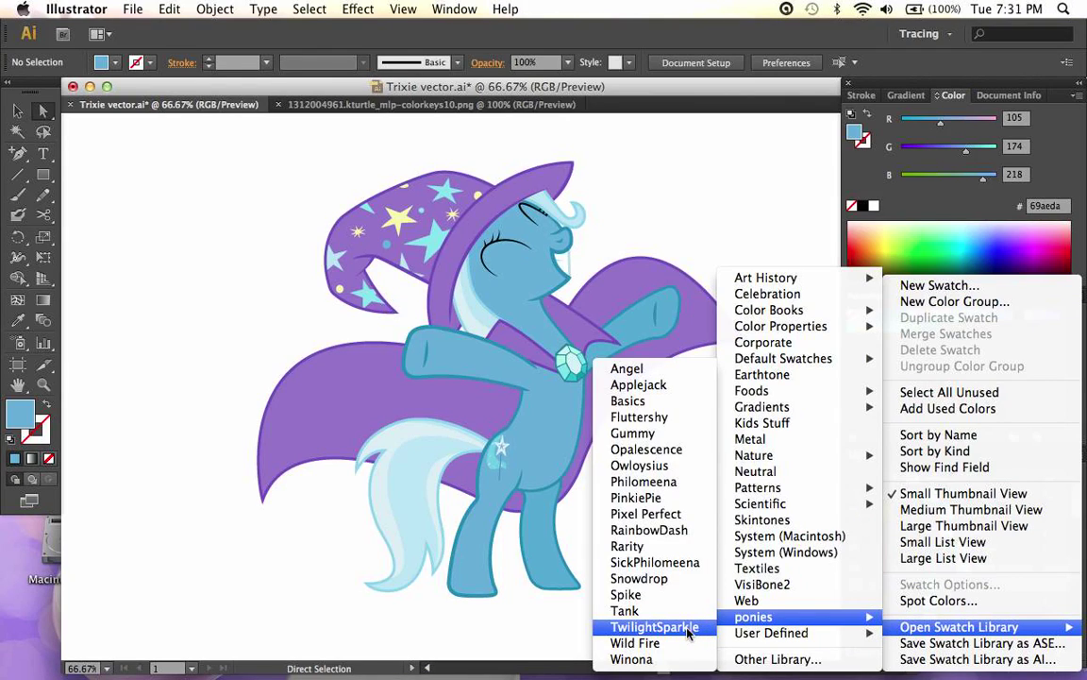
{"action": "left_click", "coordinate": [654, 627]}
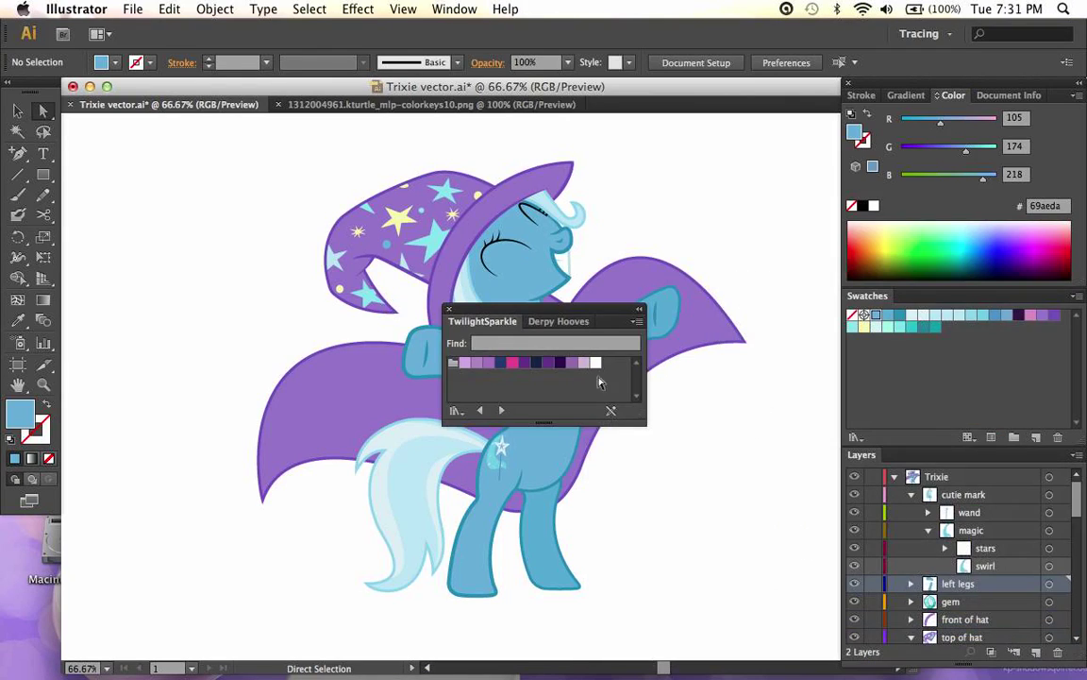
{"action": "left_click", "coordinate": [454, 366]}
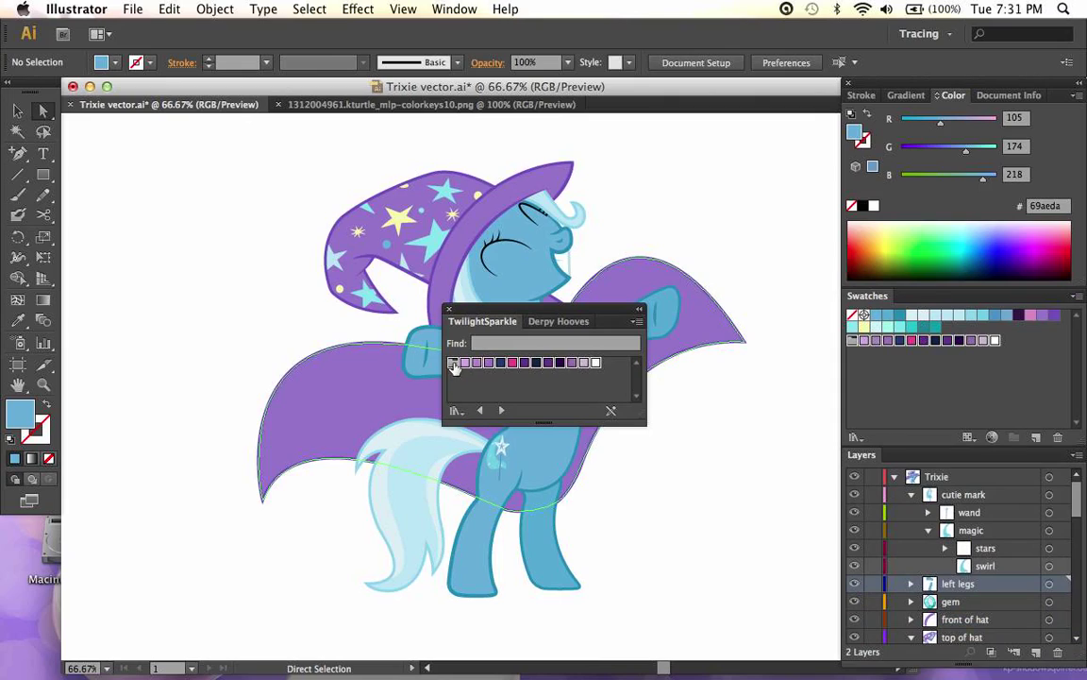
{"action": "left_click", "coordinate": [449, 309]}
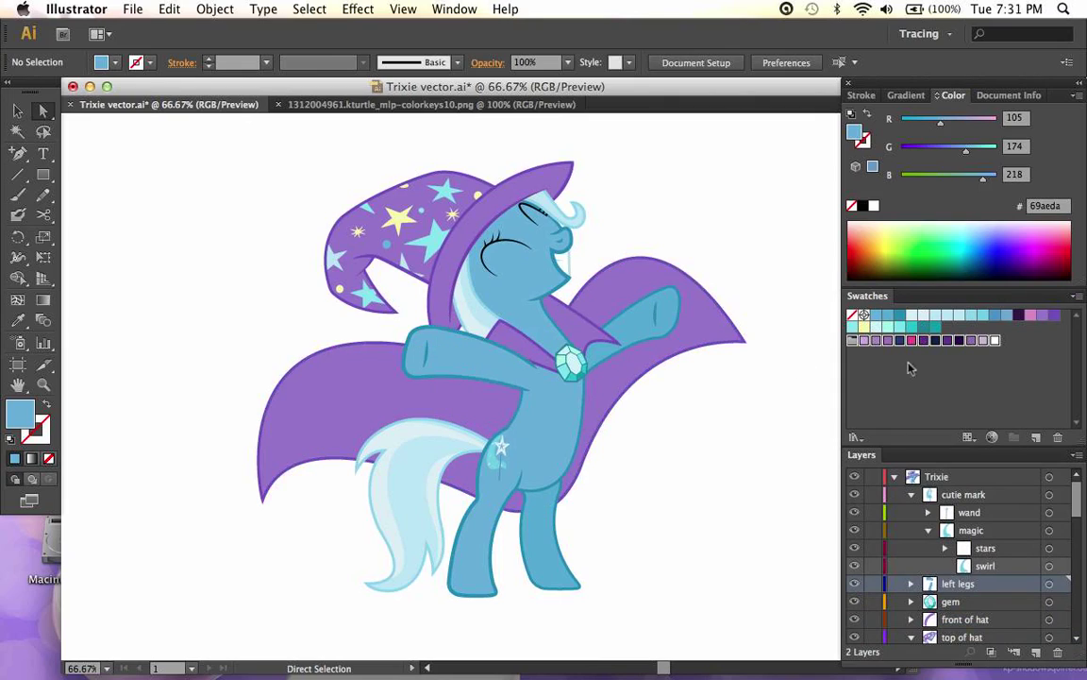
{"action": "left_click", "coordinate": [919, 370]}
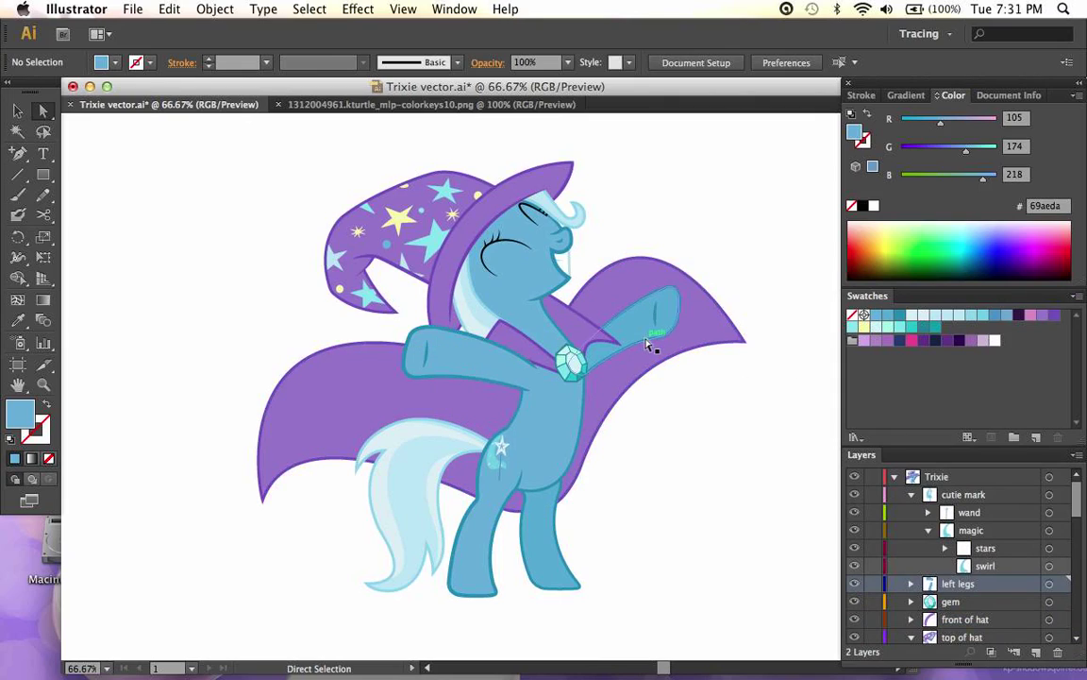
- Recolor the strokes of the pony's legs, neck, head and body together with the purple Body Stroke swatch (#a66ebe), then deselect everything
{"action": "left_click", "coordinate": [590, 317]}
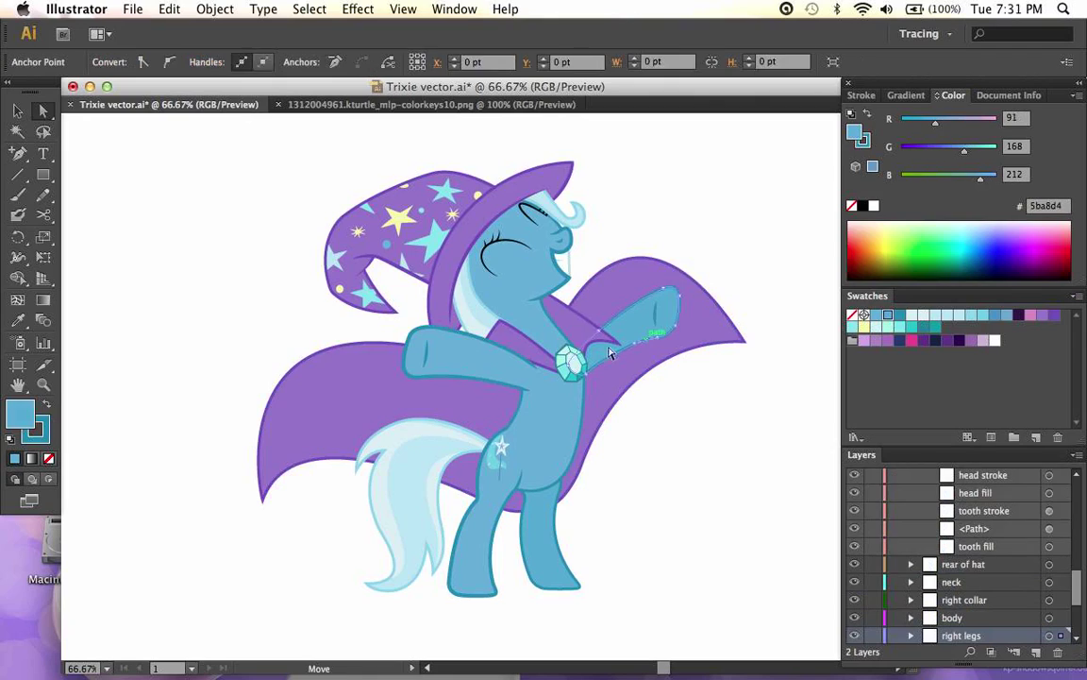
{"action": "left_click", "coordinate": [454, 384]}
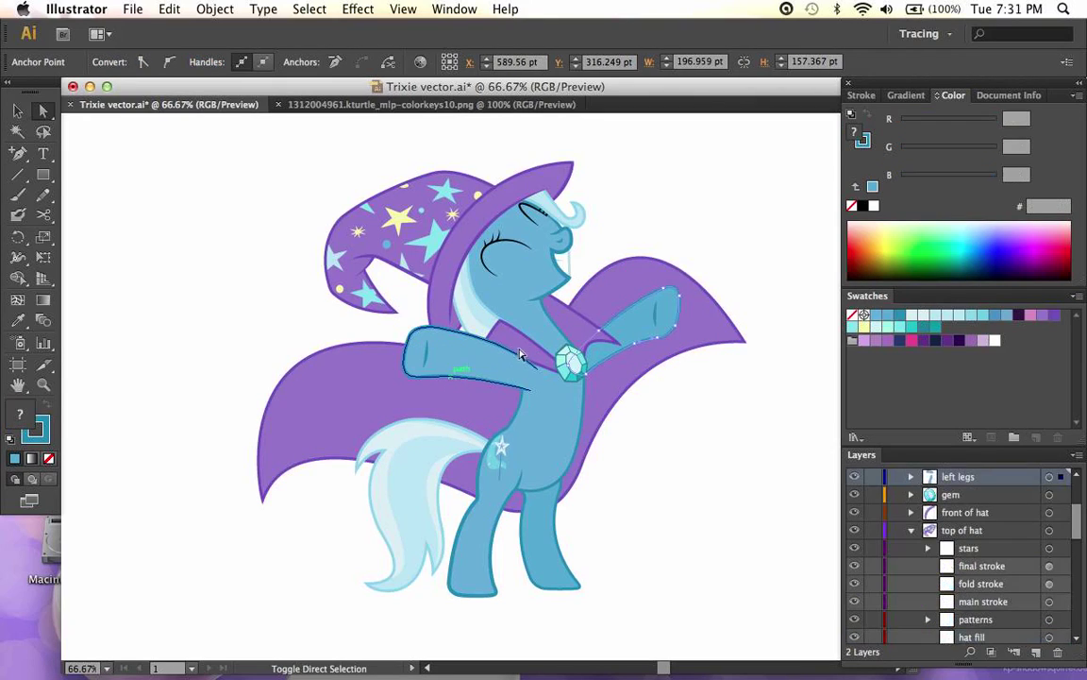
{"action": "left_click", "coordinate": [559, 268], "text": "shift"}
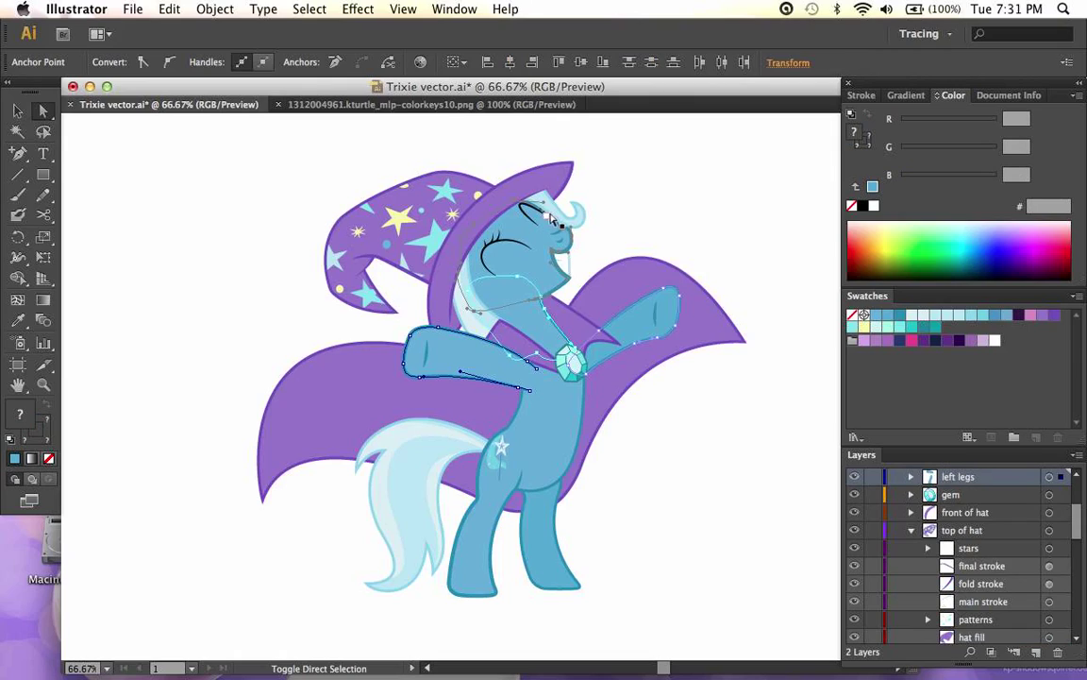
{"action": "left_click", "coordinate": [507, 432], "text": "shift"}
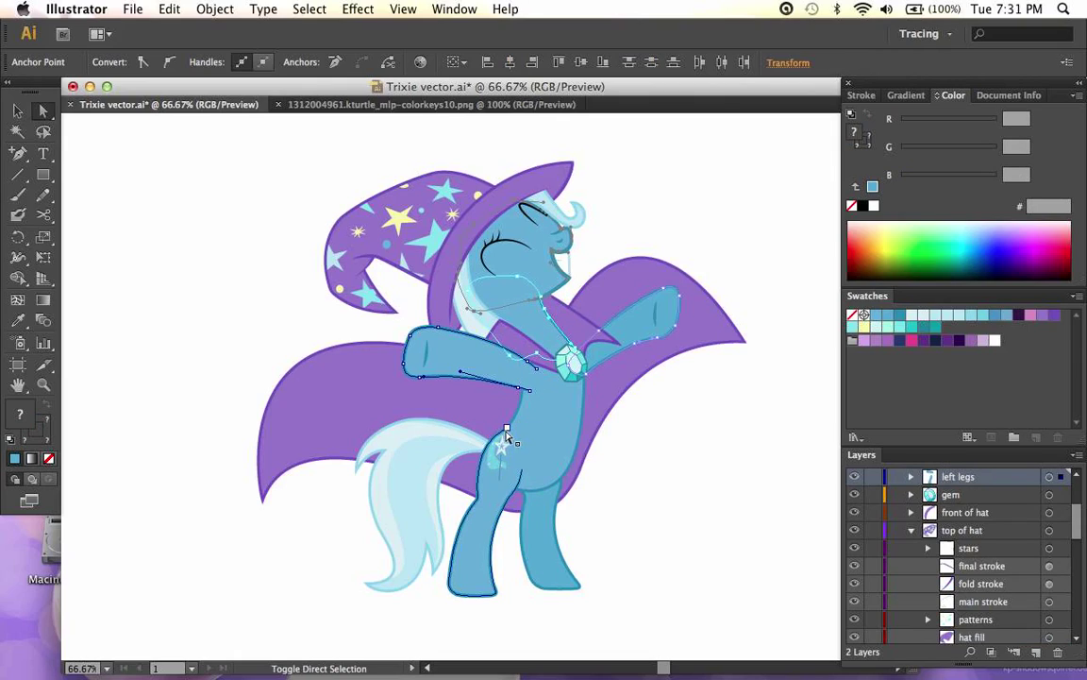
{"action": "left_click", "coordinate": [482, 481], "text": "shift"}
{"action": "left_click", "coordinate": [526, 545], "text": "shift"}
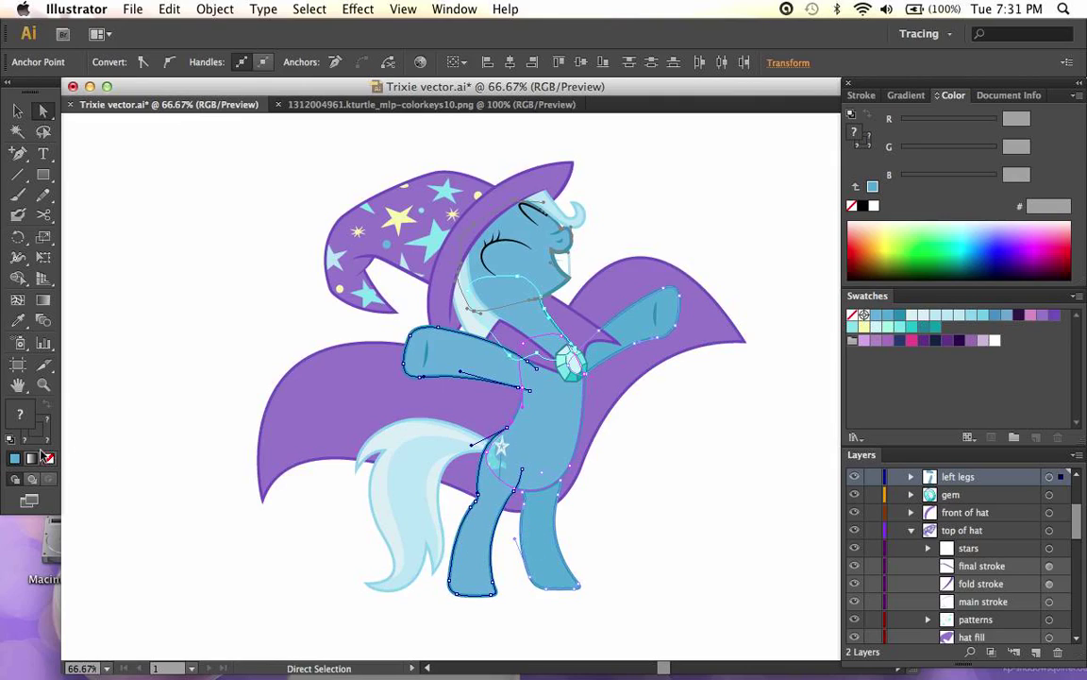
{"action": "left_click", "coordinate": [887, 340]}
{"action": "scroll", "coordinate": [710, 403], "scroll_direction": "up", "scroll_amount": 2}
{"action": "scroll", "coordinate": [711, 403], "scroll_direction": "right", "scroll_amount": 2}
{"action": "scroll", "coordinate": [710, 403], "scroll_direction": "up", "scroll_amount": 5}
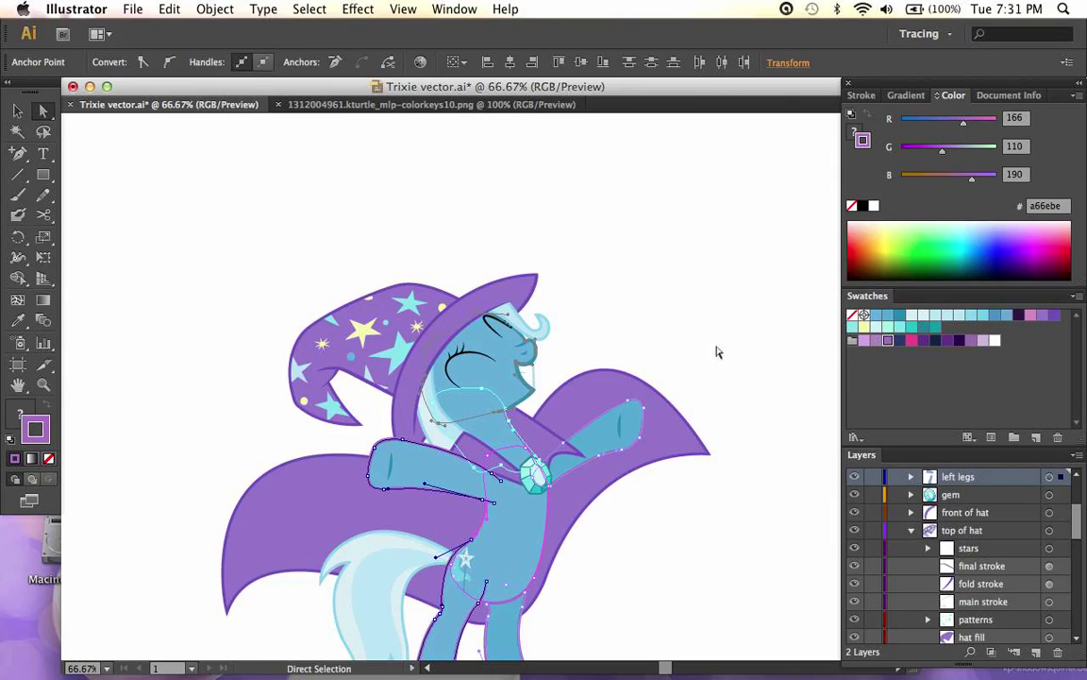
{"action": "key", "text": "shift+super+a"}
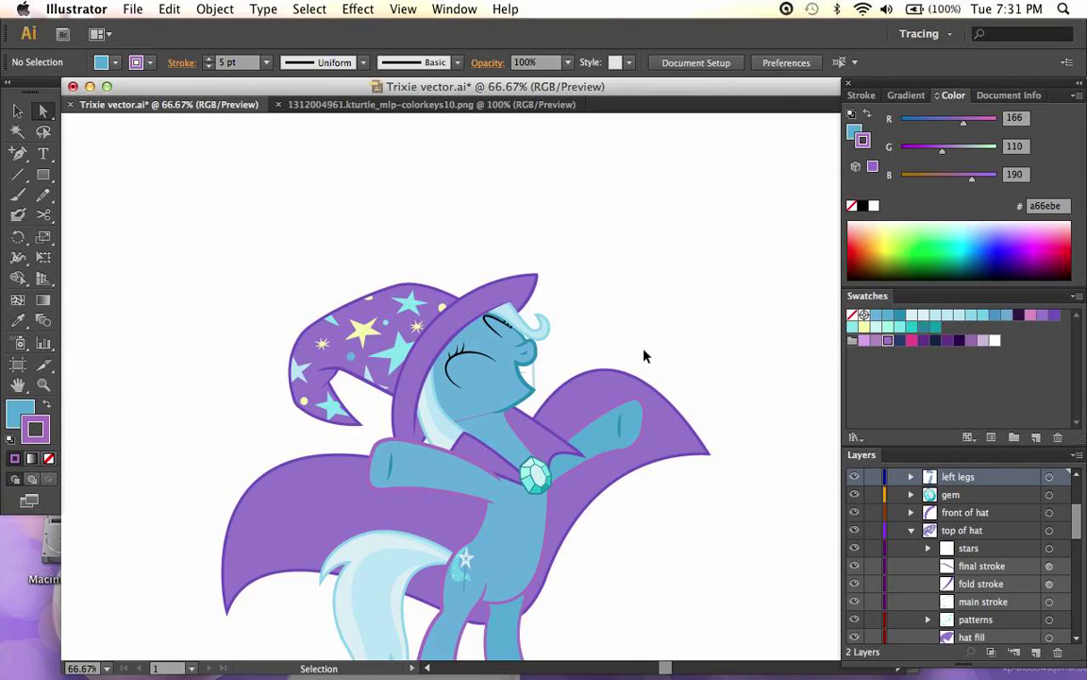
- Remove the stroke from the head fill shape so only the separate outline paths border the face, and deselect it
{"action": "key", "text": "super+1"}
{"action": "key", "text": "super+equal"}
{"action": "key", "text": "a"}
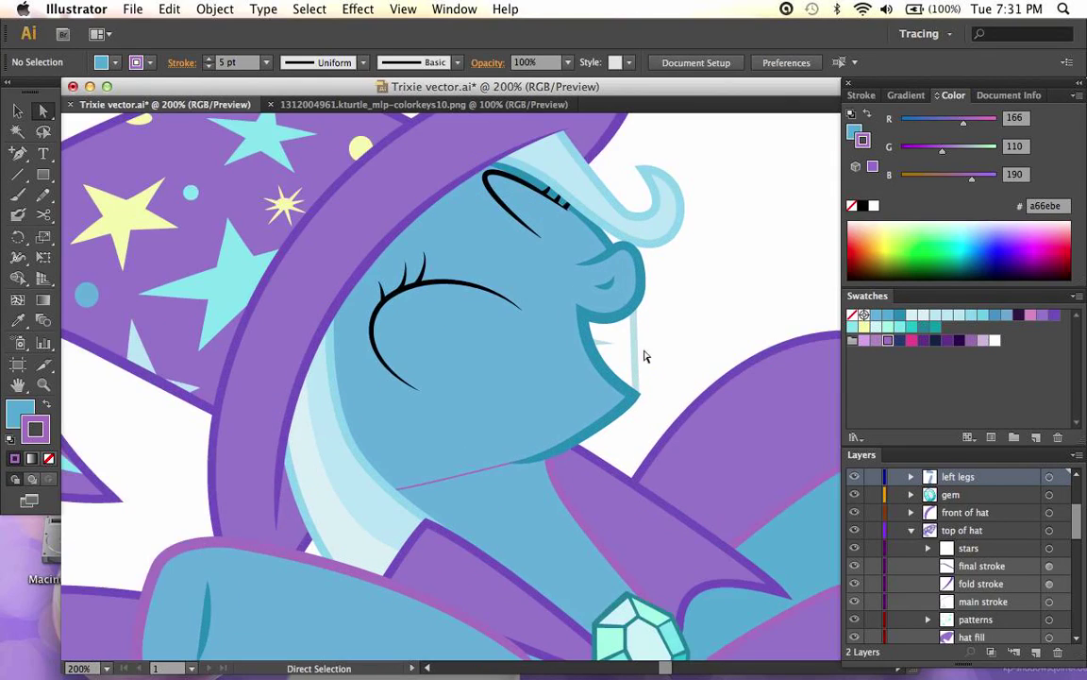
{"action": "left_click", "coordinate": [449, 478]}
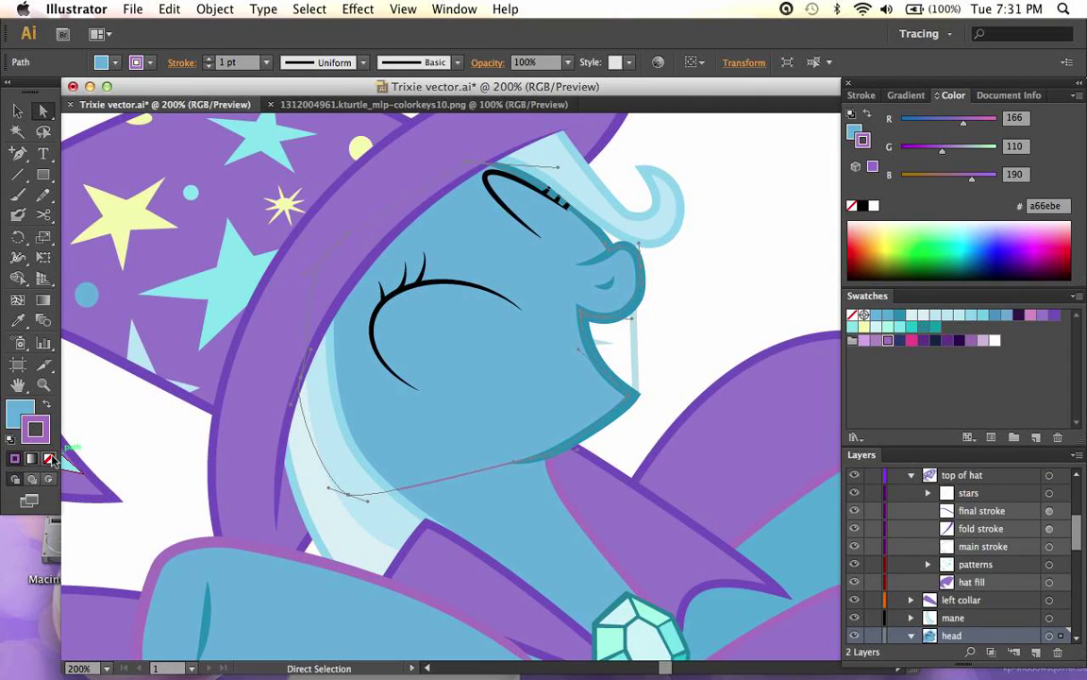
{"action": "key", "text": "slash"}
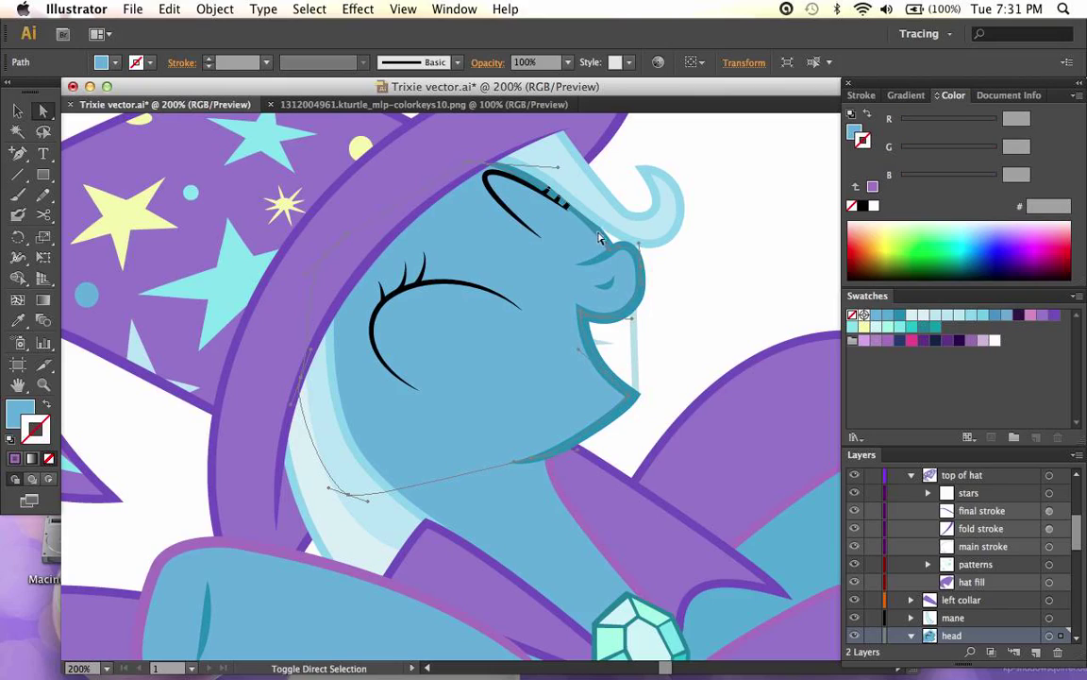
{"action": "left_click", "coordinate": [888, 341]}
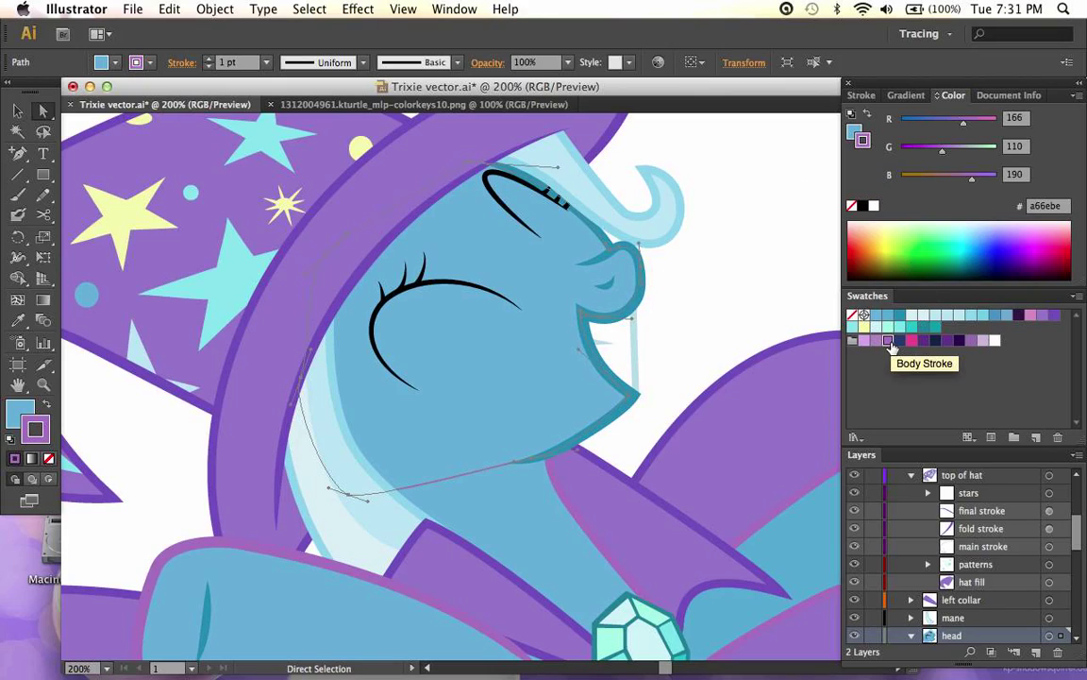
{"action": "key", "text": "v"}
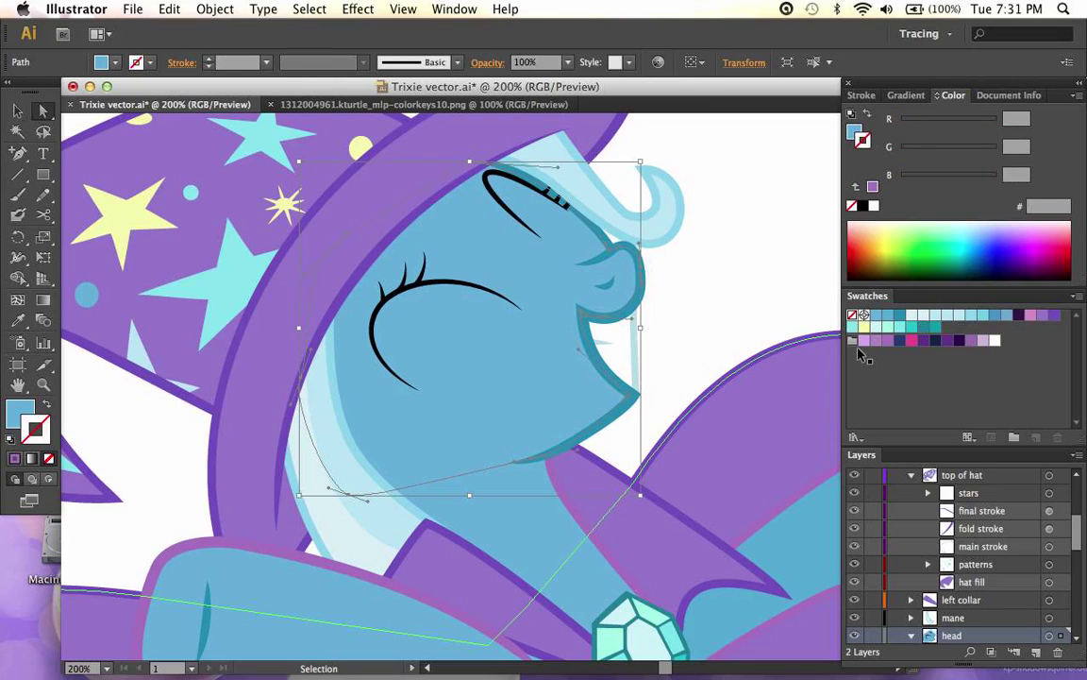
{"action": "key", "text": "a"}
{"action": "left_click", "coordinate": [771, 312]}
- Apply the purple Body Stroke swatch to the jaw/muzzle outline and the forehead stroke
{"action": "left_click", "coordinate": [616, 421]}
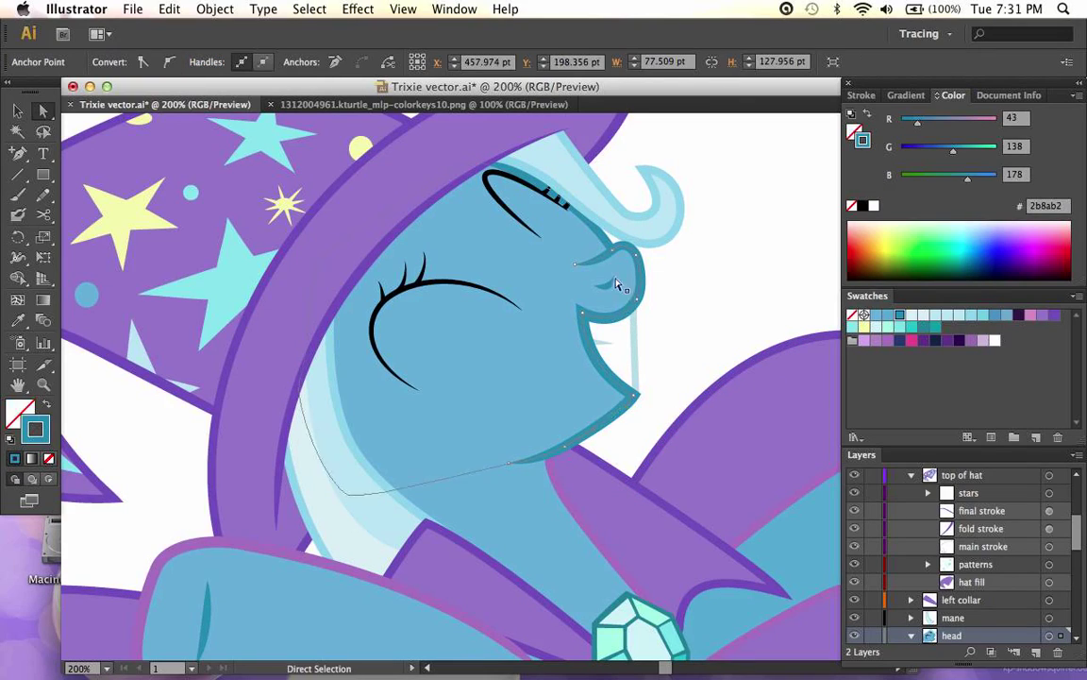
{"action": "left_click", "coordinate": [609, 245]}
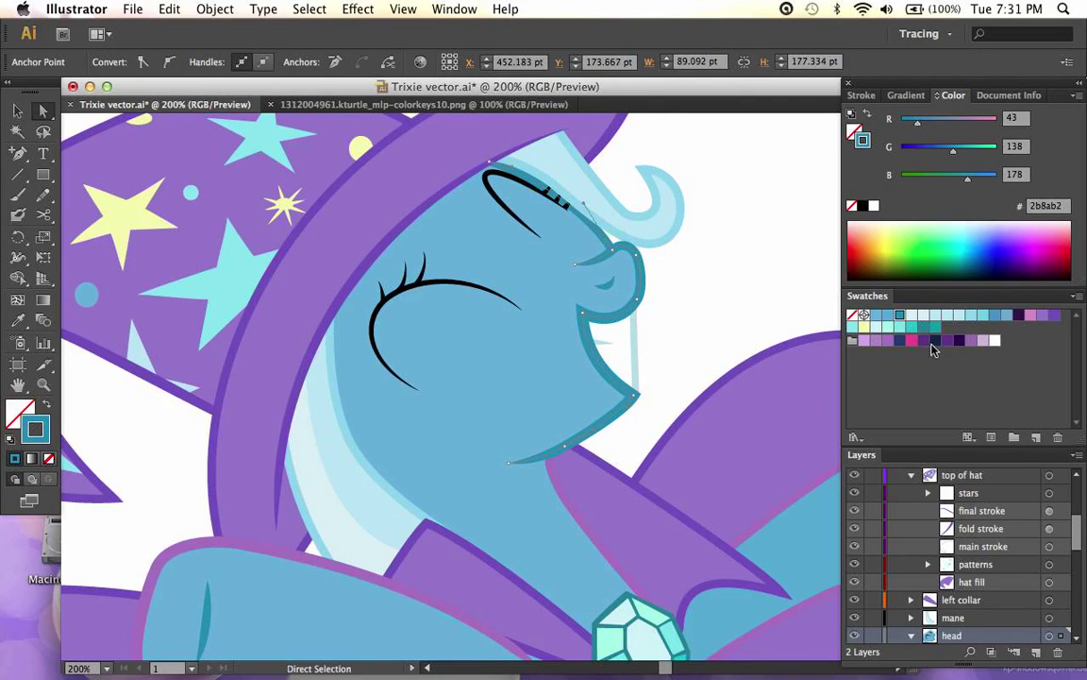
{"action": "left_click", "coordinate": [887, 340]}
- Recolor the short hoof crease lines on both front legs with the purple Body Stroke swatch
{"action": "key", "text": "super+minus"}
{"action": "key", "text": "super+minus"}
{"action": "key", "text": "super+minus"}
{"action": "key", "text": "super+minus"}
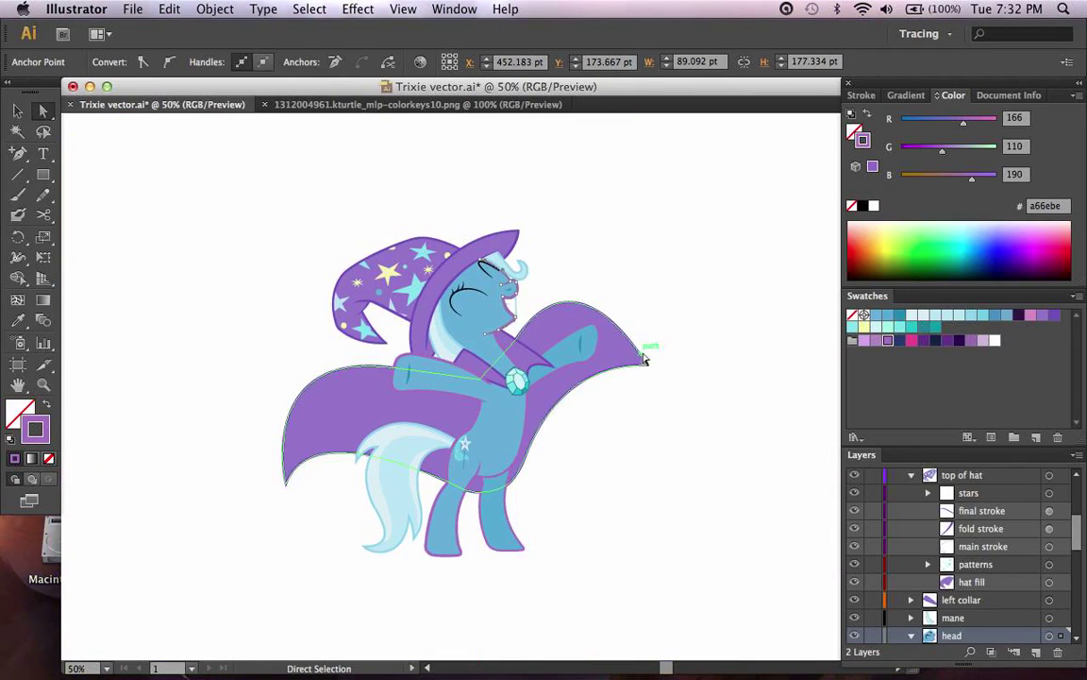
{"action": "key", "text": "super+equal"}
{"action": "key", "text": "super+equal"}
{"action": "left_click", "coordinate": [682, 302]}
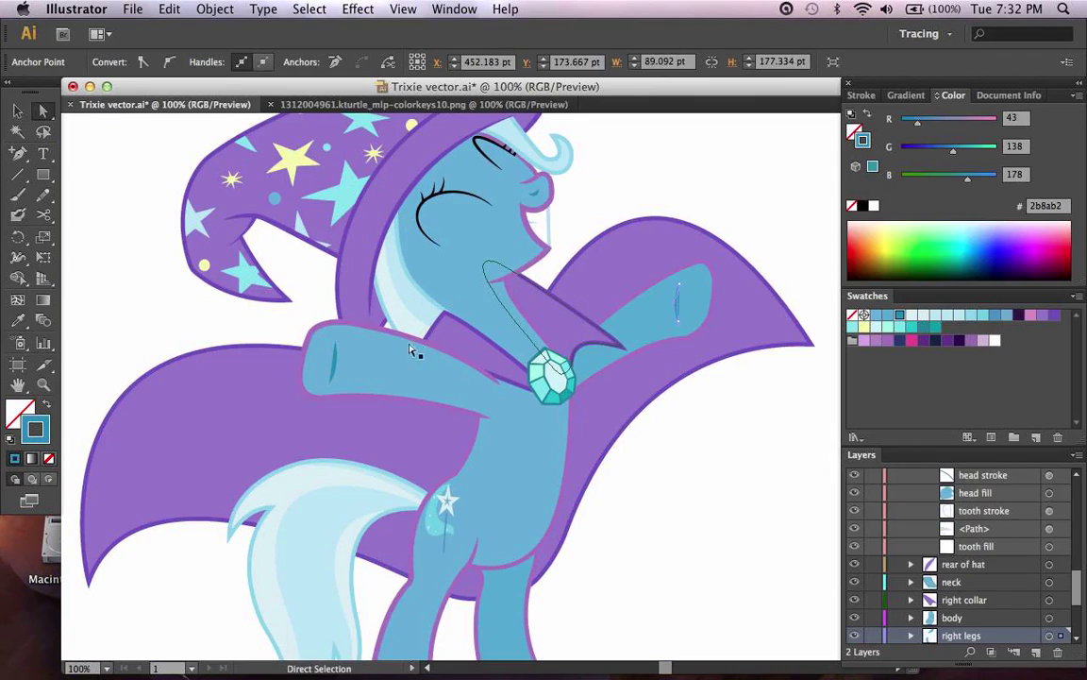
{"action": "left_click", "coordinate": [337, 365], "text": "shift"}
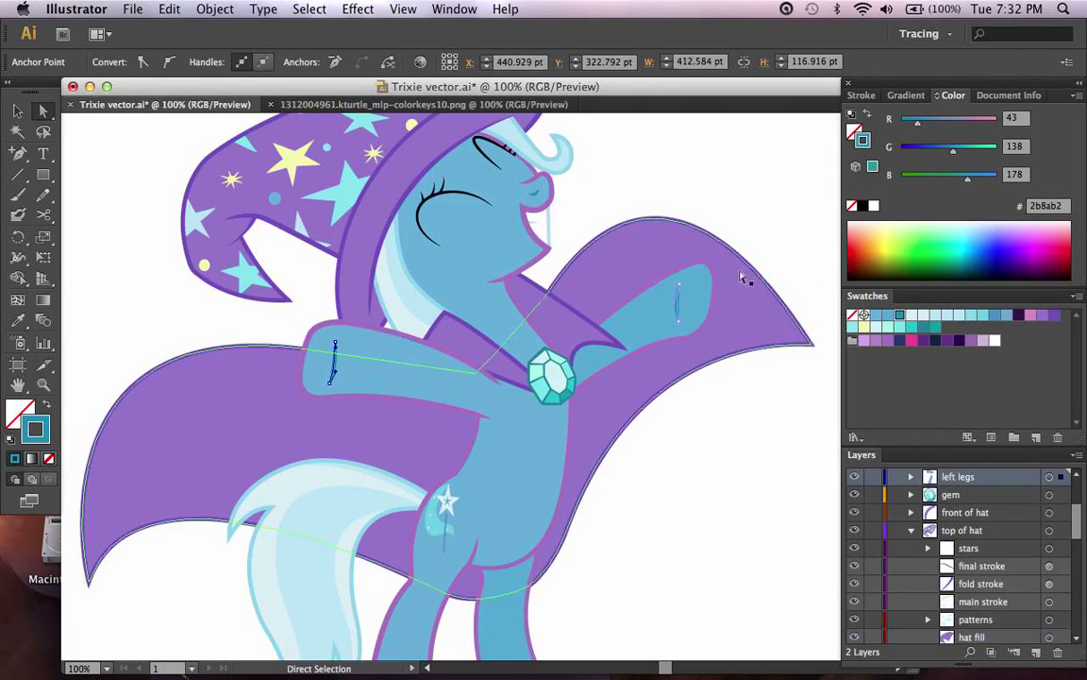
{"action": "left_click", "coordinate": [889, 342]}
- Fill the nostril, head, neck, body, both front legs and left hind leg with the light purple swatch #d4a4e8
{"action": "left_click", "coordinate": [535, 199]}
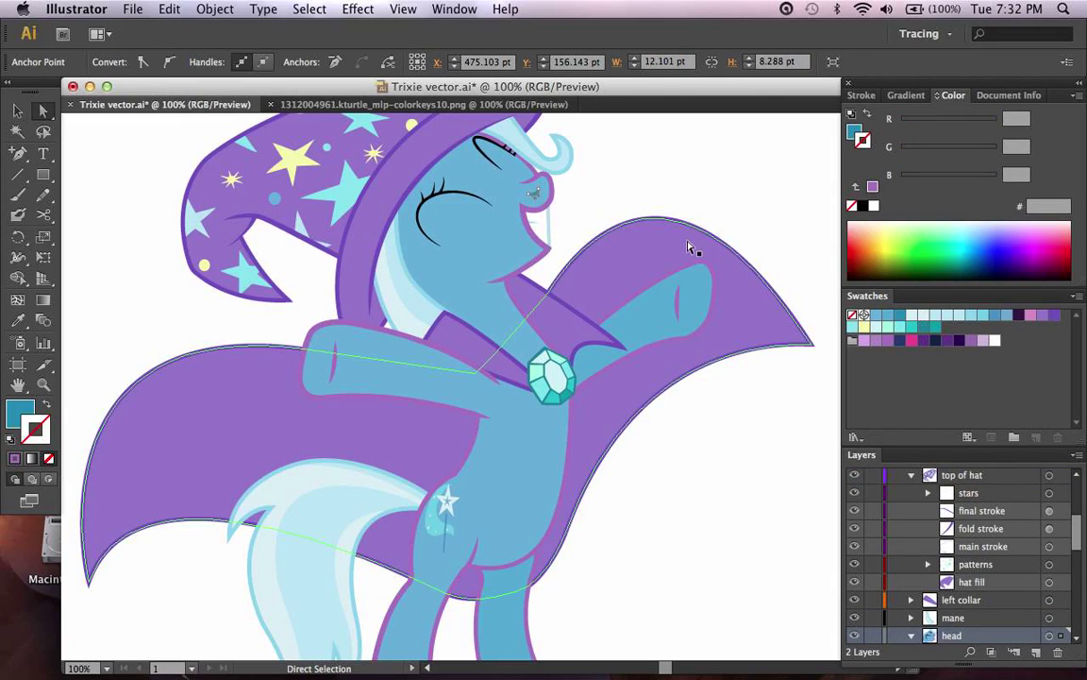
{"action": "left_click", "coordinate": [15, 411]}
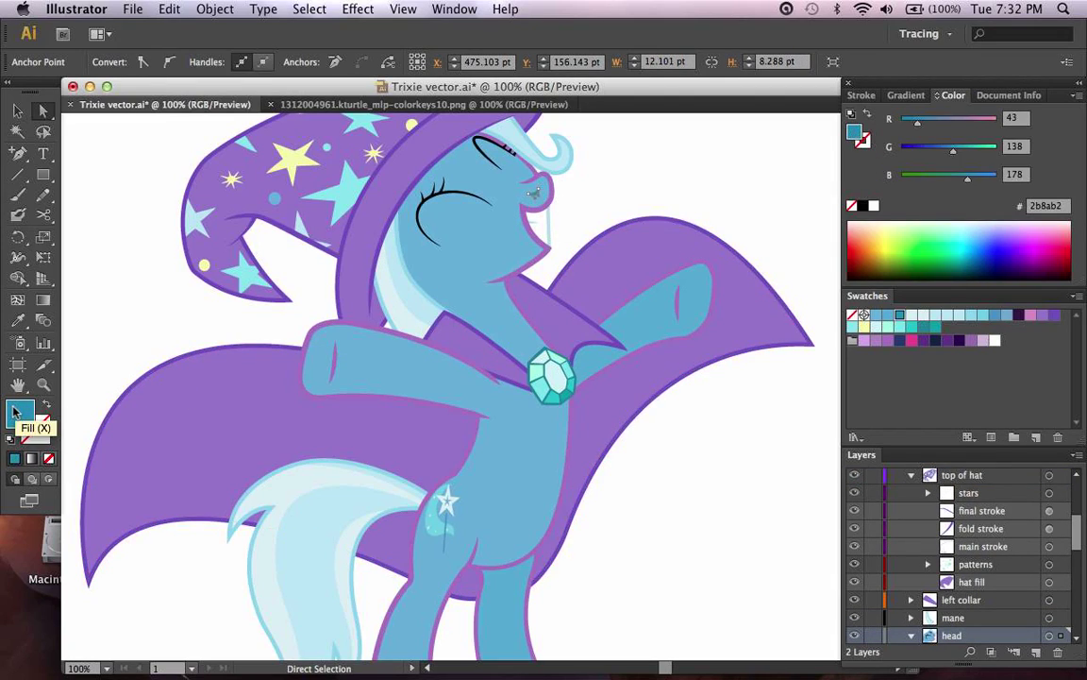
{"action": "left_click", "coordinate": [397, 376]}
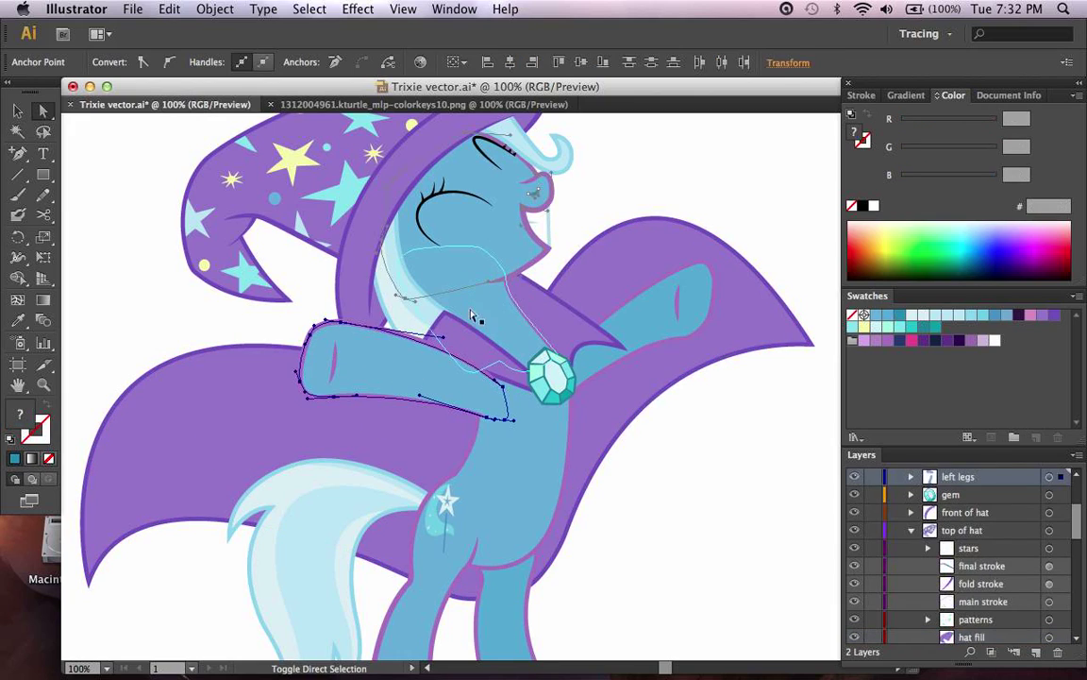
{"action": "scroll", "coordinate": [651, 321], "scroll_direction": "down", "scroll_amount": 3}
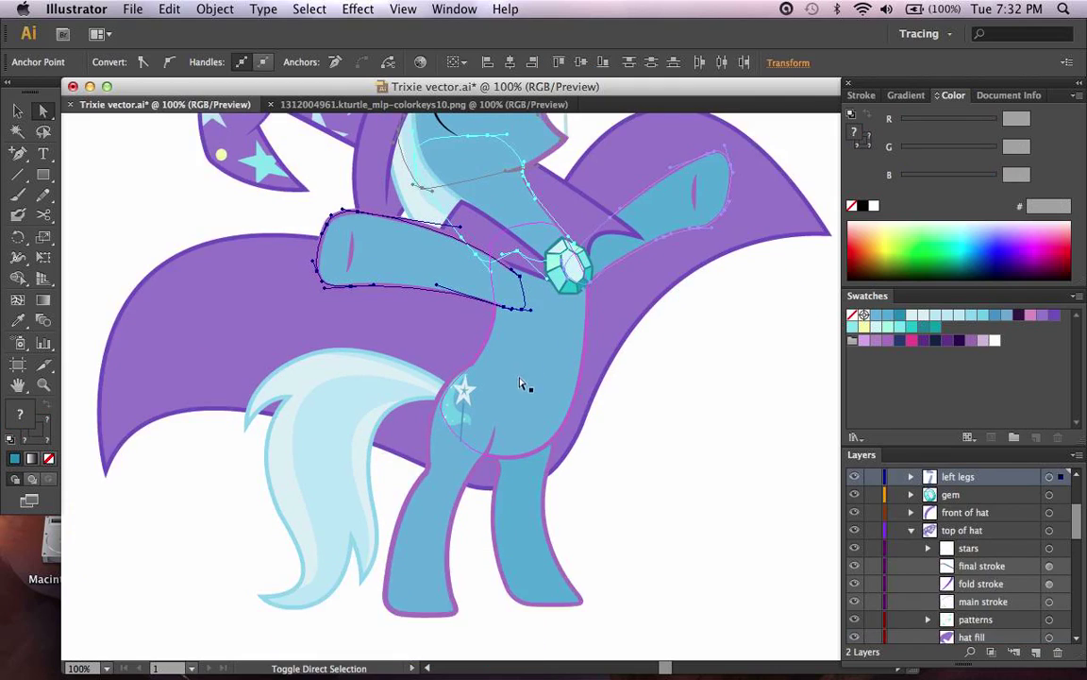
{"action": "left_click", "coordinate": [432, 517], "text": "shift"}
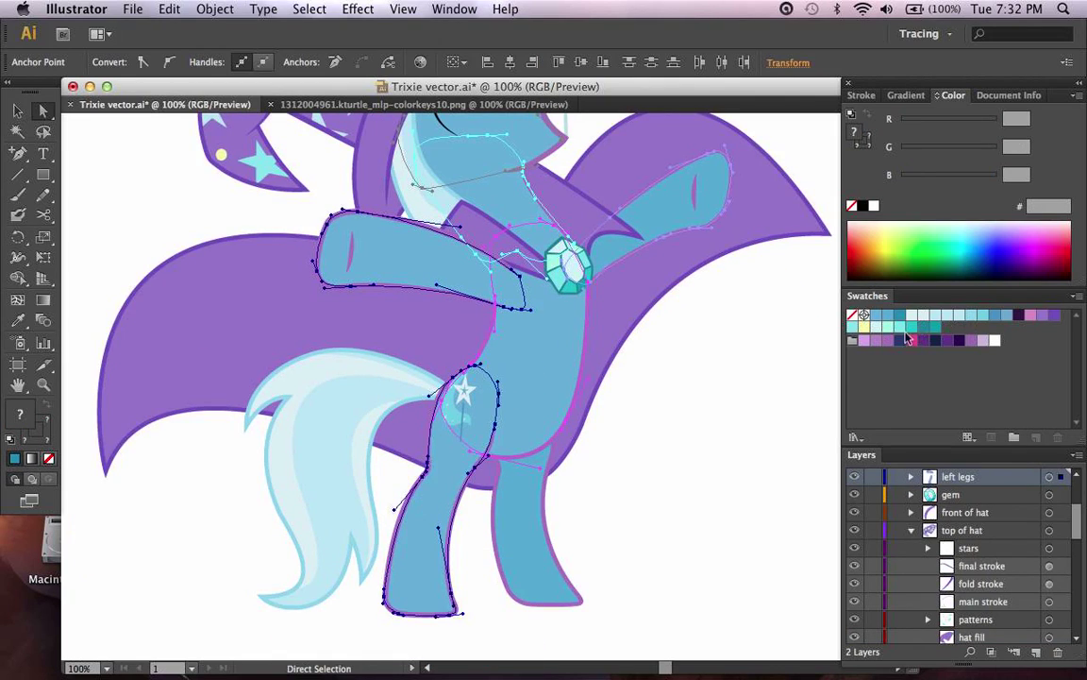
{"action": "left_click", "coordinate": [863, 341]}
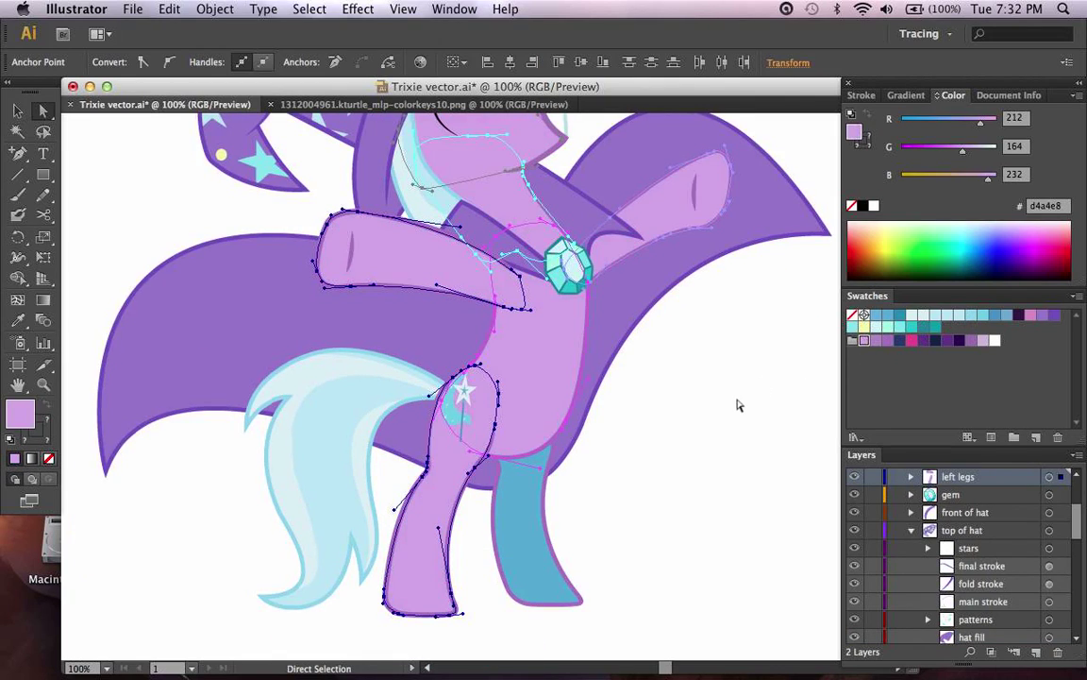
- Fill the right hind leg with the darker purple swatch #ae85c1 and deselect it
{"action": "scroll", "coordinate": [738, 405], "scroll_direction": "up", "scroll_amount": 3}
{"action": "scroll", "coordinate": [739, 405], "scroll_direction": "down", "scroll_amount": 3}
{"action": "left_click", "coordinate": [539, 509]}
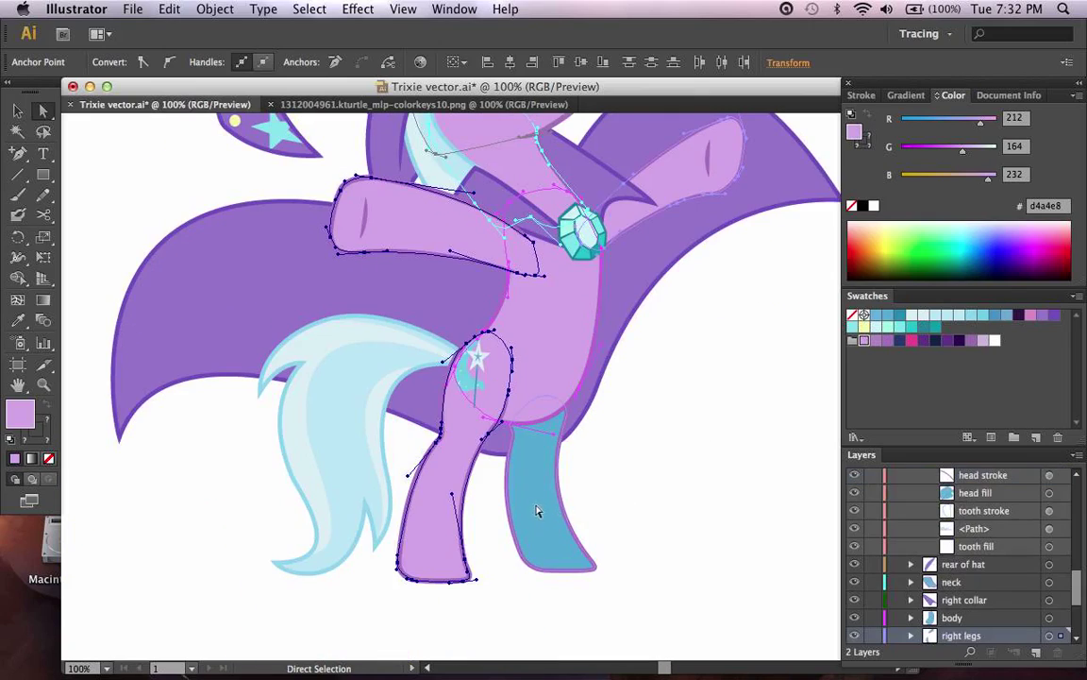
{"action": "left_click", "coordinate": [876, 340]}
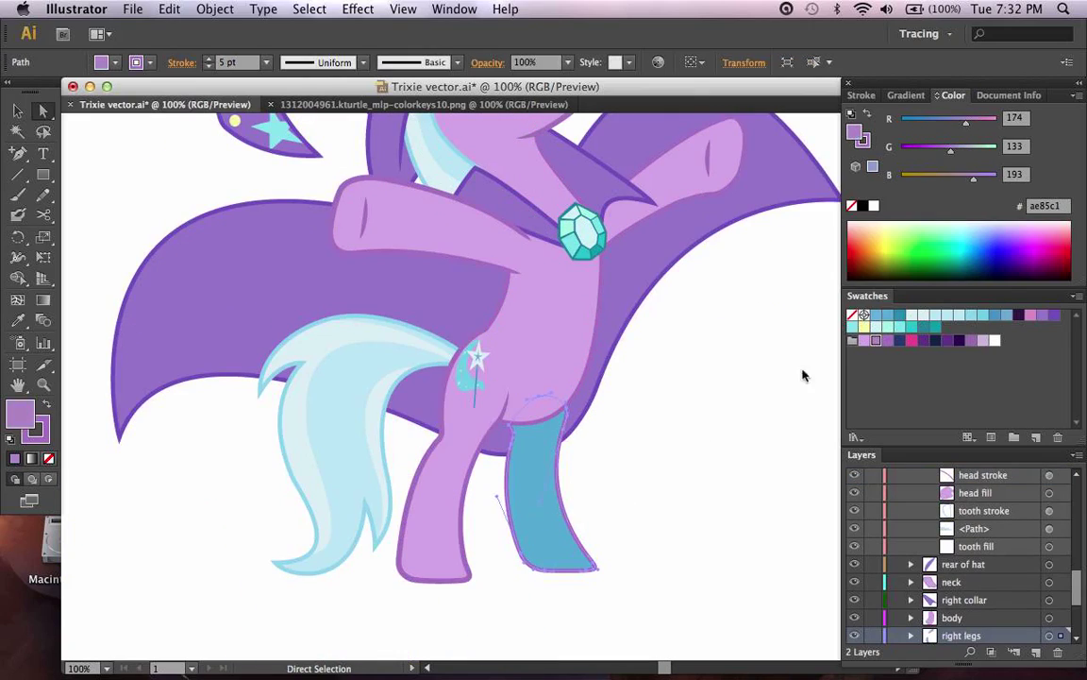
{"action": "left_click", "coordinate": [663, 477]}
- Fill the nostril with the purple swatch #a66ebe and deselect it
{"action": "scroll", "coordinate": [663, 478], "scroll_direction": "up", "scroll_amount": 2}
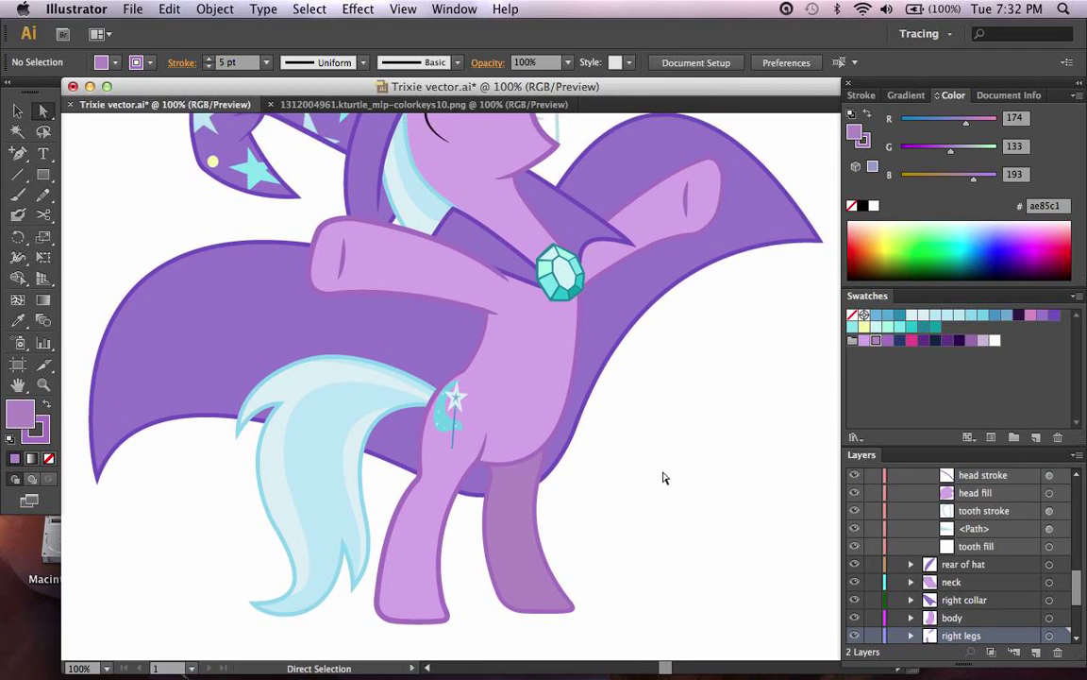
{"action": "scroll", "coordinate": [663, 478], "scroll_direction": "up", "scroll_amount": 5}
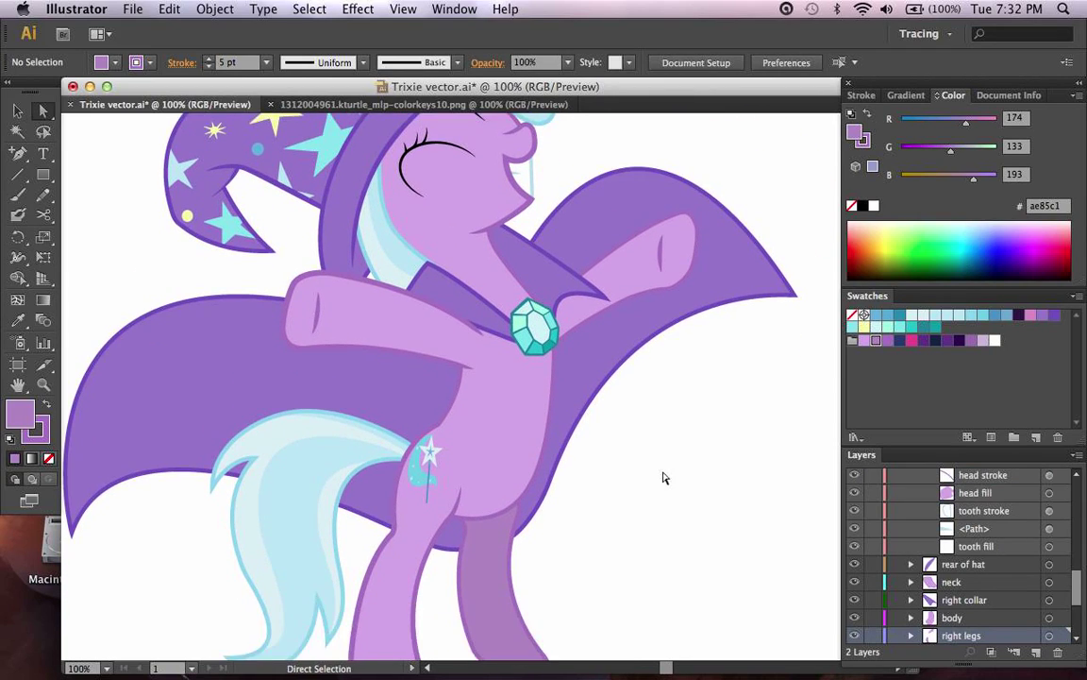
{"action": "left_click", "coordinate": [517, 233]}
{"action": "left_click", "coordinate": [517, 230]}
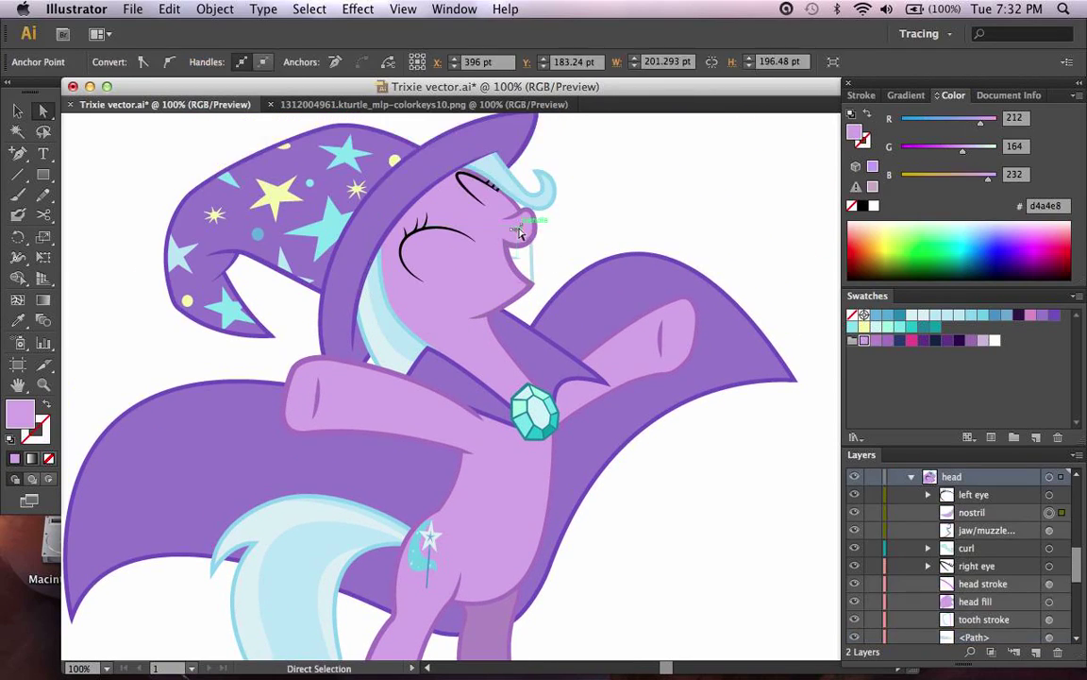
{"action": "left_click", "coordinate": [891, 341]}
{"action": "left_click", "coordinate": [798, 439]}
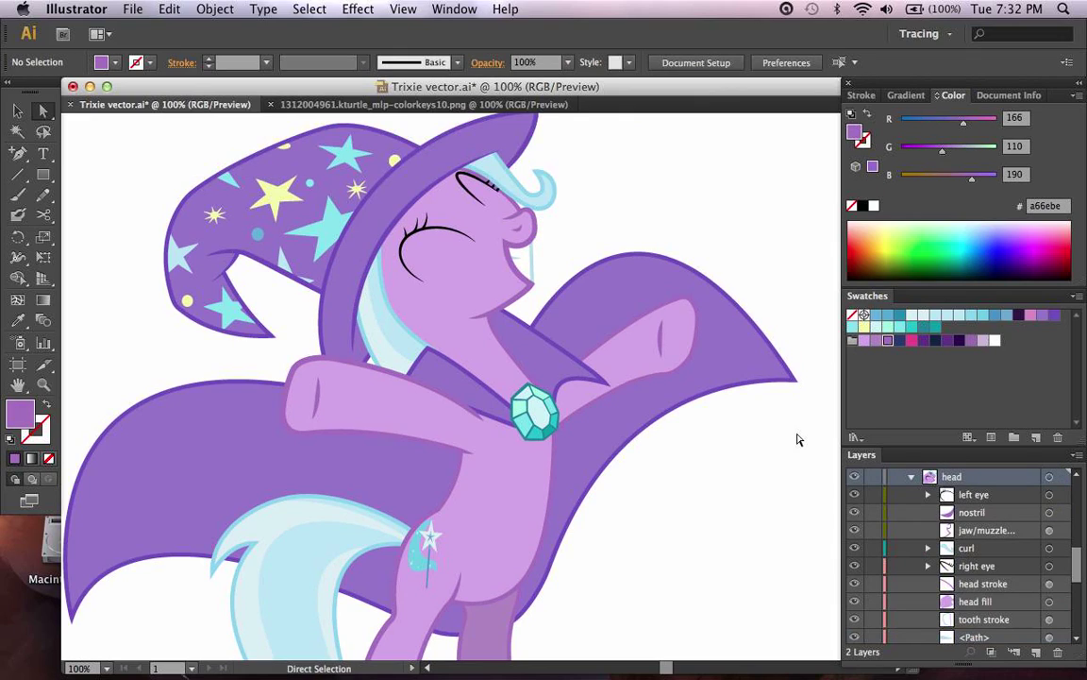
- Undo all the purple recoloring back to the pony's original blue fills and outlines
{"action": "key", "text": "super+minus"}
{"action": "key", "text": "super+minus"}
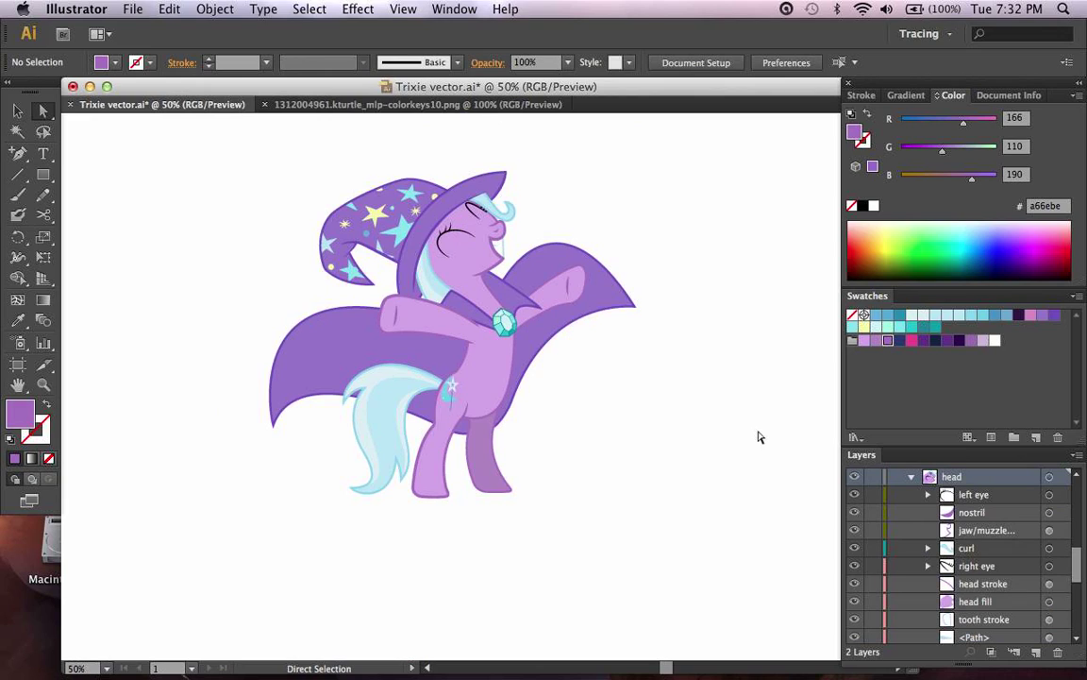
{"action": "scroll", "coordinate": [760, 437], "scroll_direction": "up", "scroll_amount": 3}
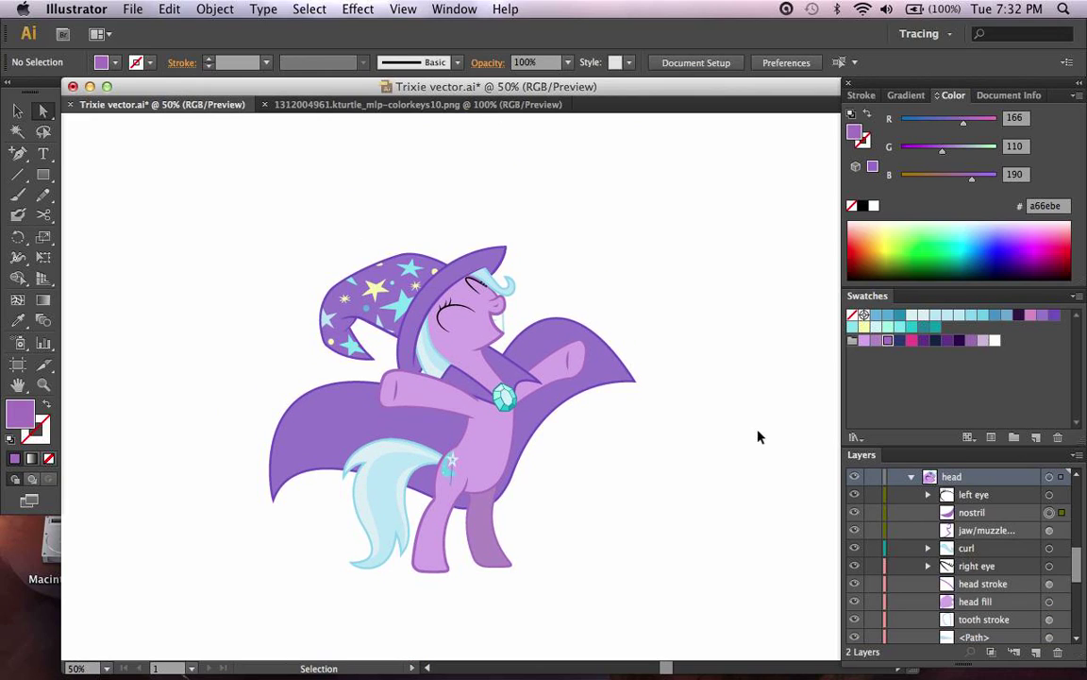
{"action": "key", "text": "super+z"}
{"action": "key", "text": "super+z"}
{"action": "key", "text": "super+z"}
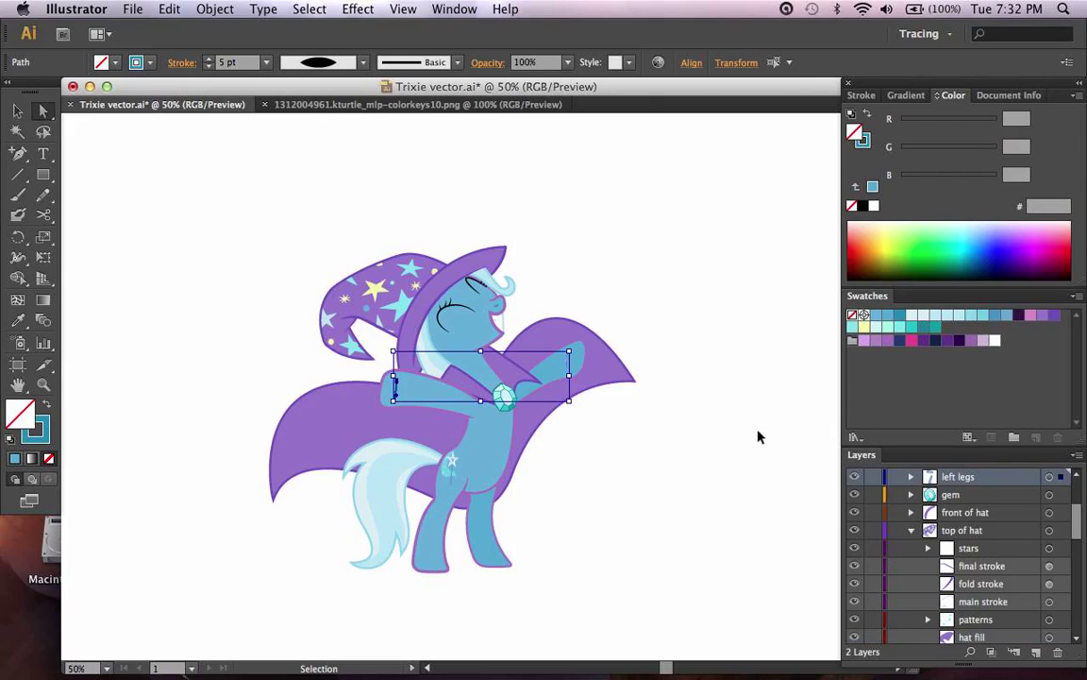
{"action": "key", "text": "super+z"}
{"action": "key", "text": "super+z"}
{"action": "key", "text": "super+z"}
{"action": "key", "text": "super+z"}
{"action": "key", "text": "super+z"}
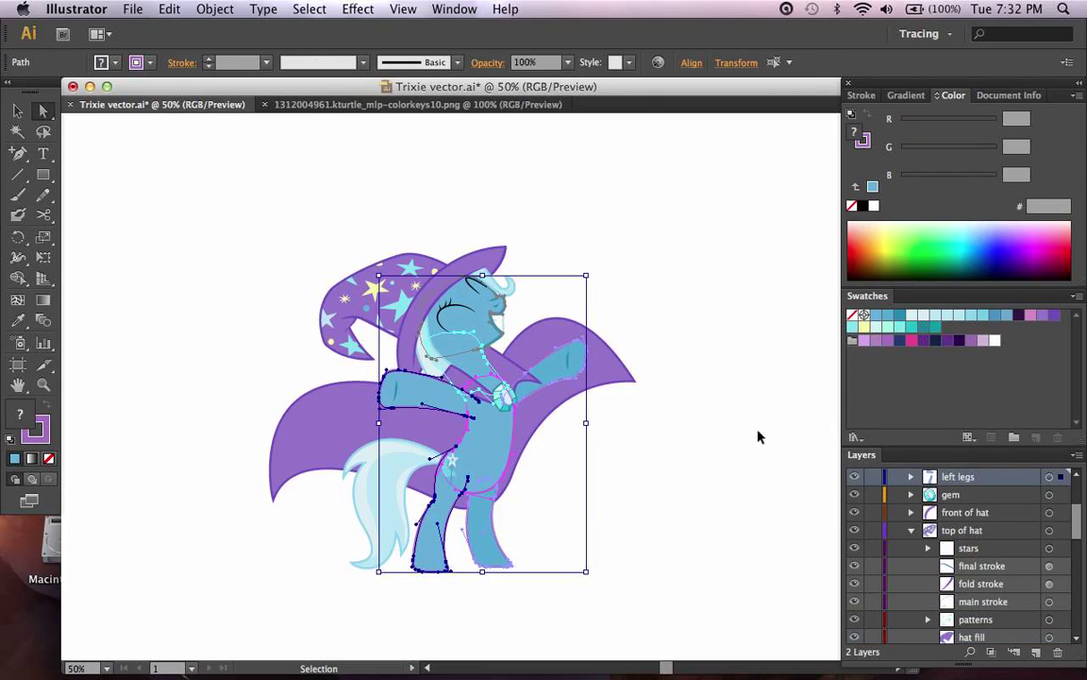
{"action": "key", "text": "super+z"}
{"action": "key", "text": "super+z"}
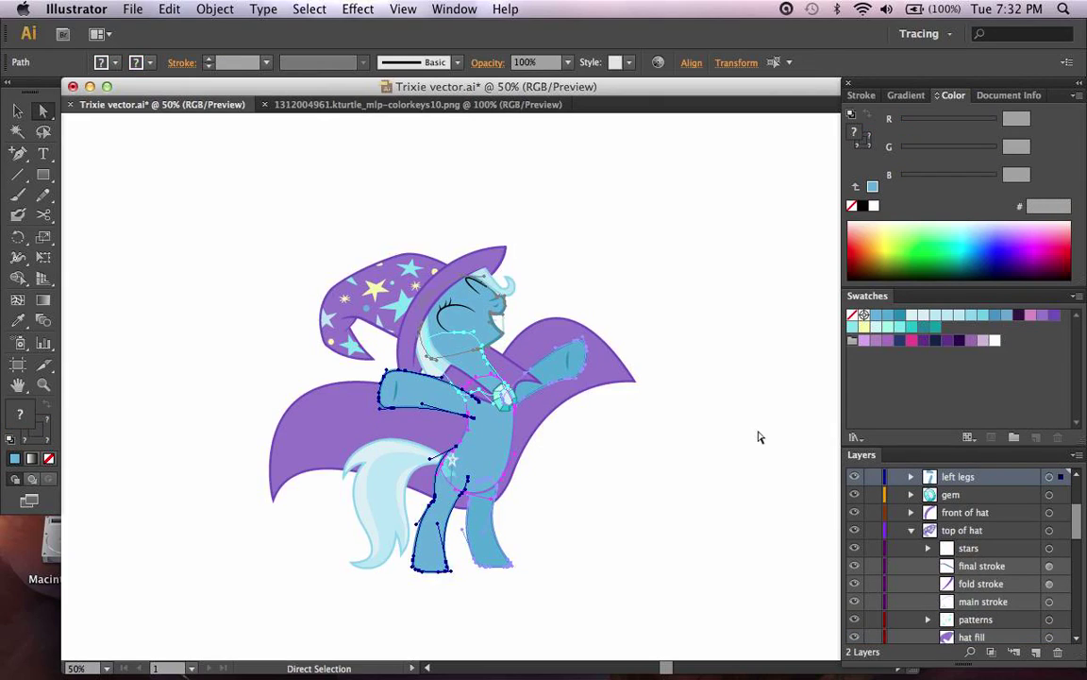
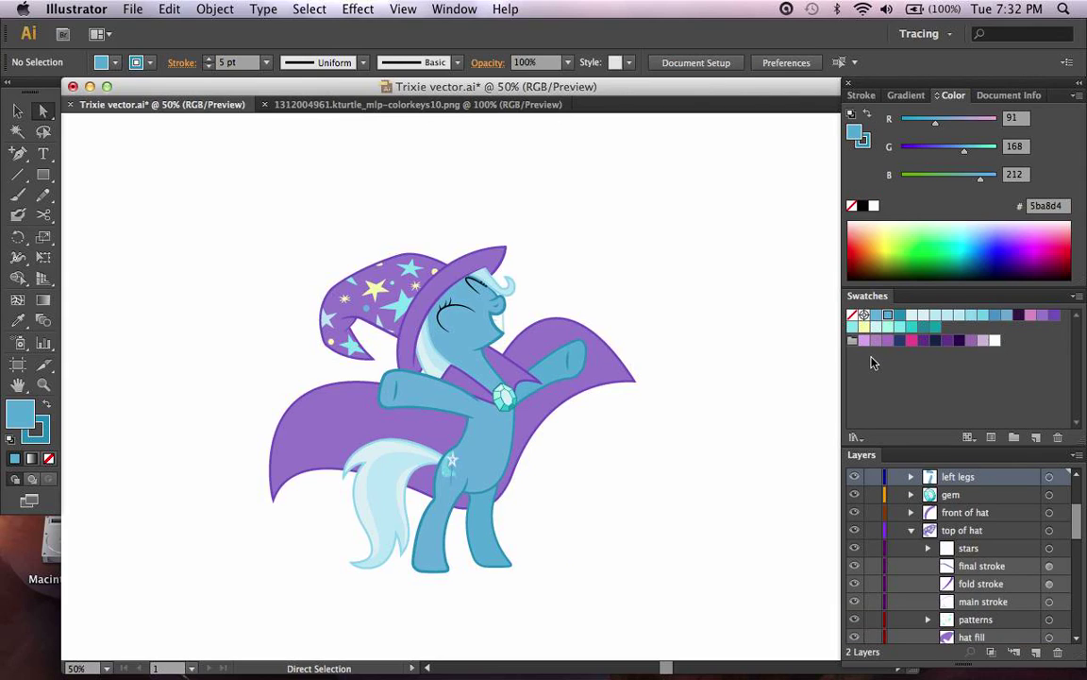
- Switch to the color key image and get a close view of the Derpy Hooves reference
{"action": "left_click", "coordinate": [373, 105]}
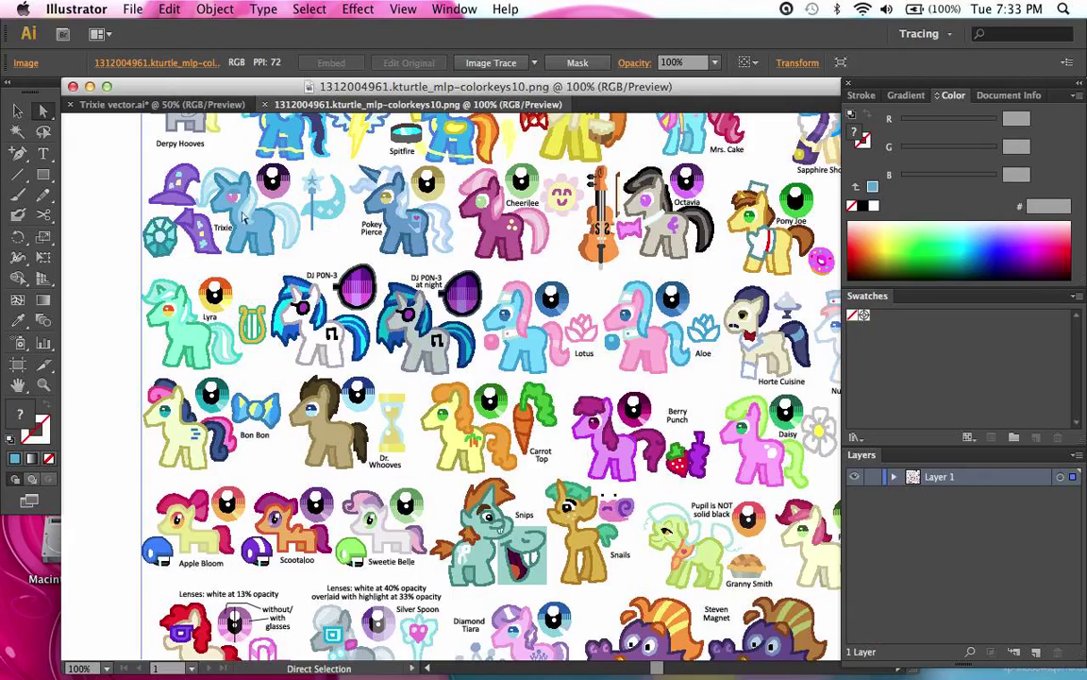
{"action": "scroll", "coordinate": [243, 219], "scroll_direction": "up", "scroll_amount": 5}
{"action": "scroll", "coordinate": [243, 219], "scroll_direction": "left", "scroll_amount": 2}
{"action": "scroll", "coordinate": [238, 262], "scroll_direction": "up", "scroll_amount": 3}
{"action": "scroll", "coordinate": [238, 262], "scroll_direction": "left", "scroll_amount": 1}
{"action": "key", "text": "super+equal"}
{"action": "key", "text": "super+equal"}
{"action": "scroll", "coordinate": [381, 328], "scroll_direction": "left", "scroll_amount": 6}
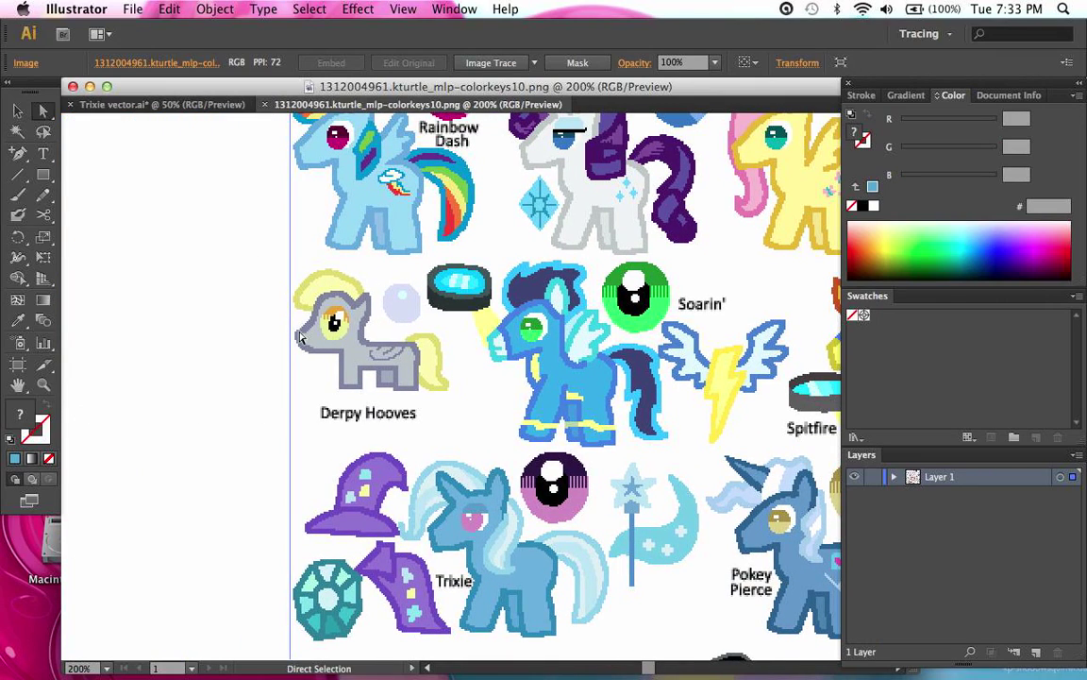
{"action": "key", "text": "super+equal"}
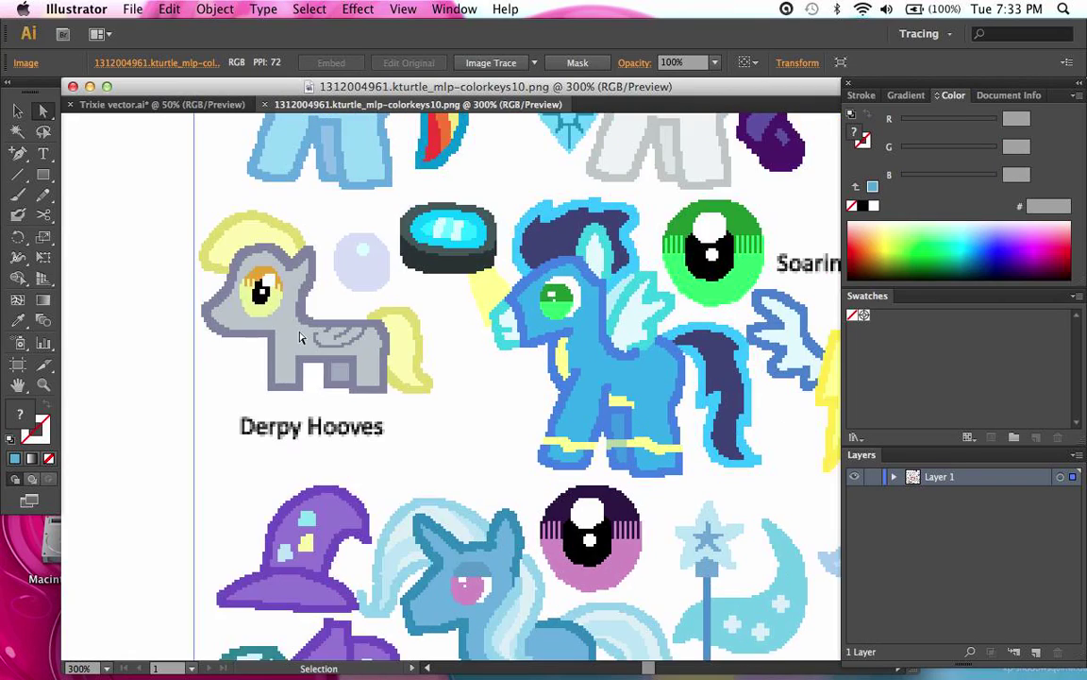
{"action": "scroll", "coordinate": [300, 337], "scroll_direction": "left", "scroll_amount": 2}
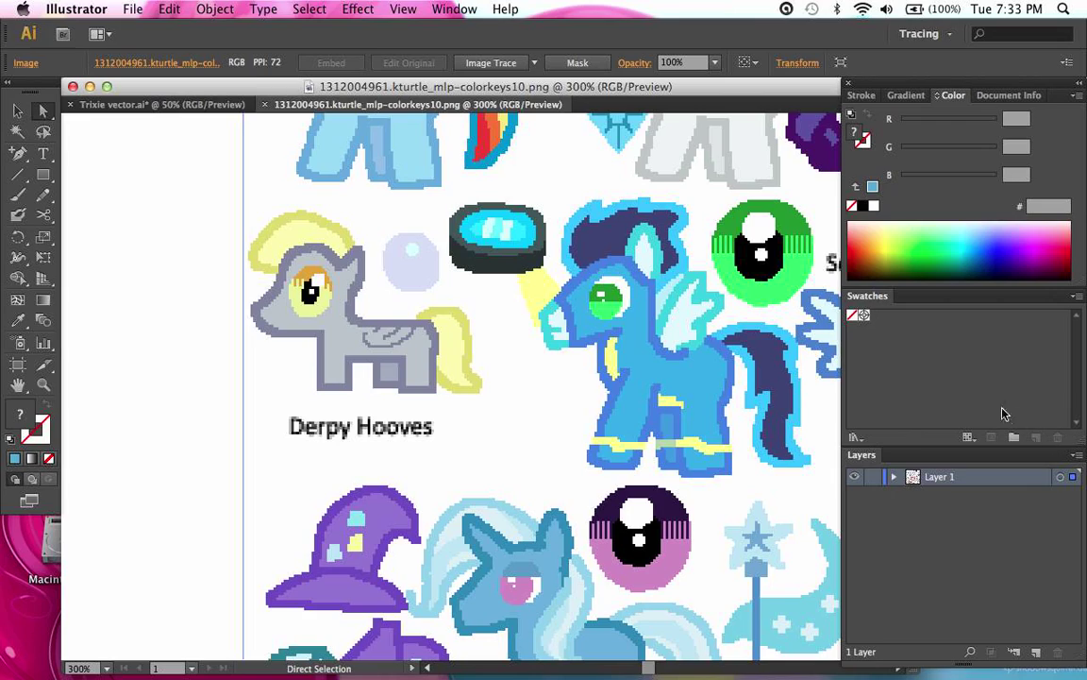
- Sample Derpy's light grey body color #bbc4cb with the Eyedropper and save it as a swatch named "body fill"
{"action": "left_click", "coordinate": [19, 322]}
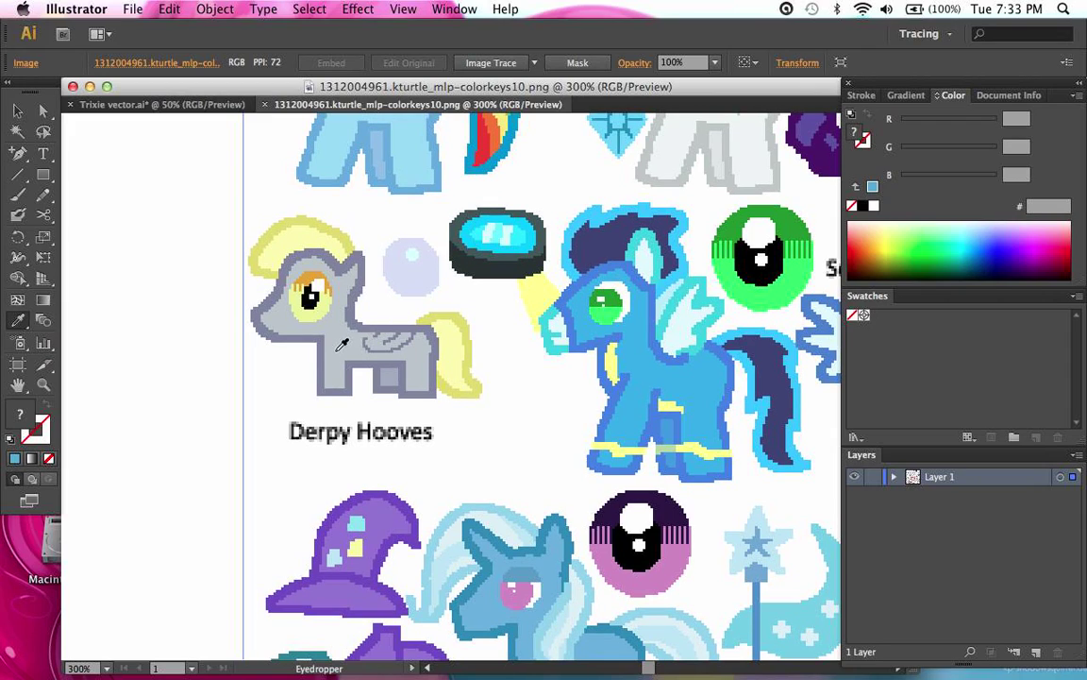
{"action": "left_click", "coordinate": [342, 344]}
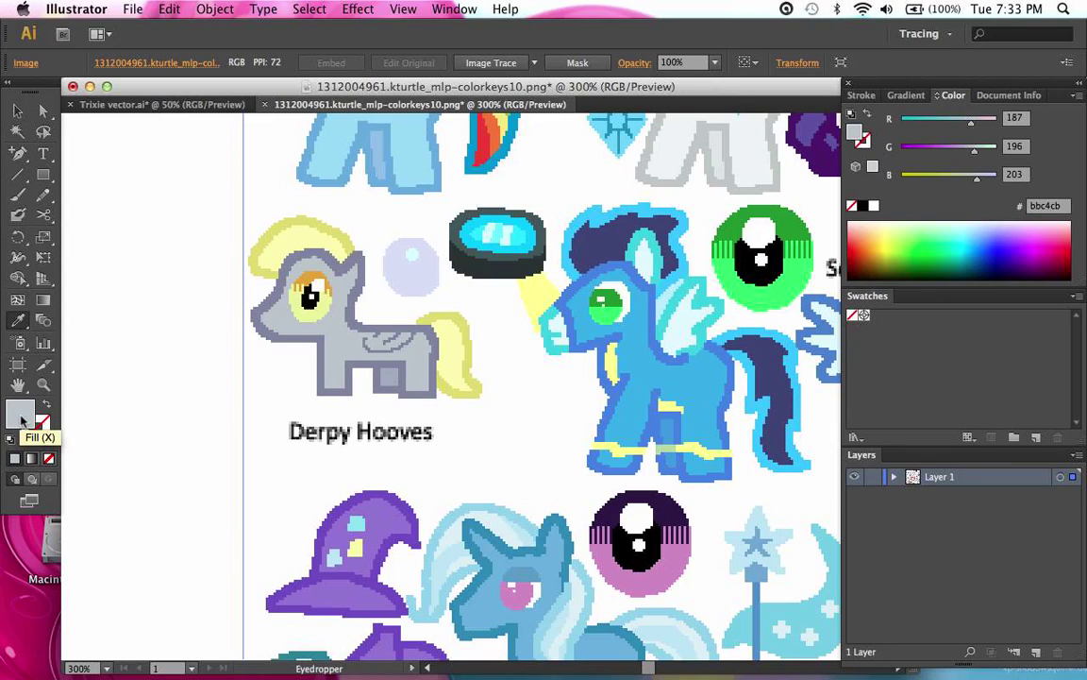
{"action": "left_click", "coordinate": [1037, 439]}
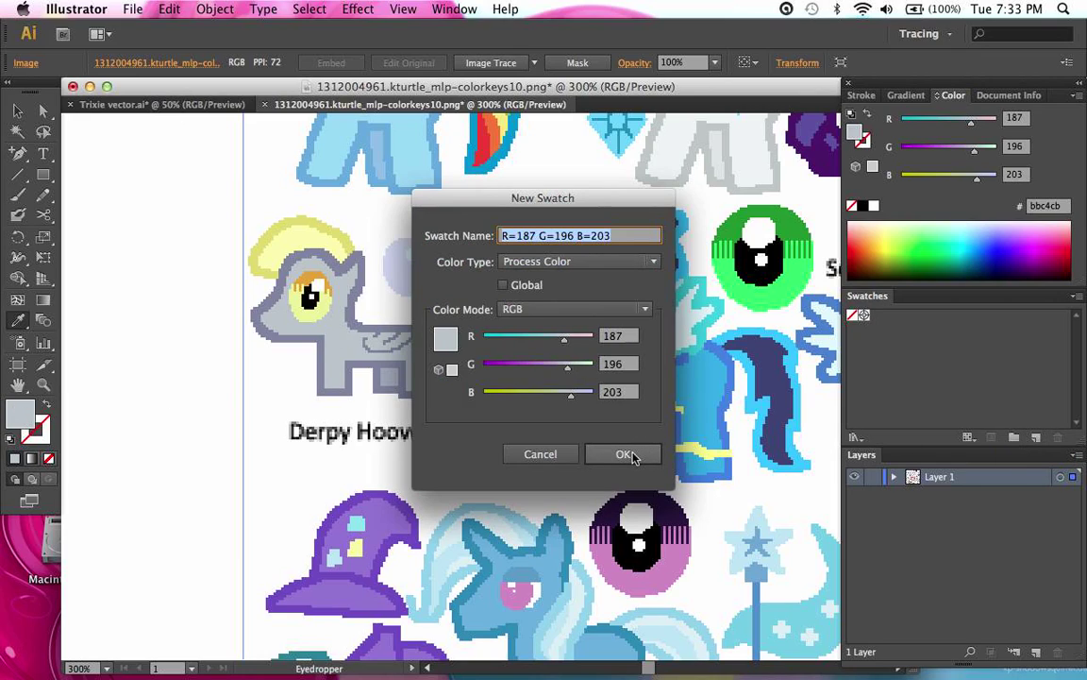
{"action": "type", "text": "body fill"}
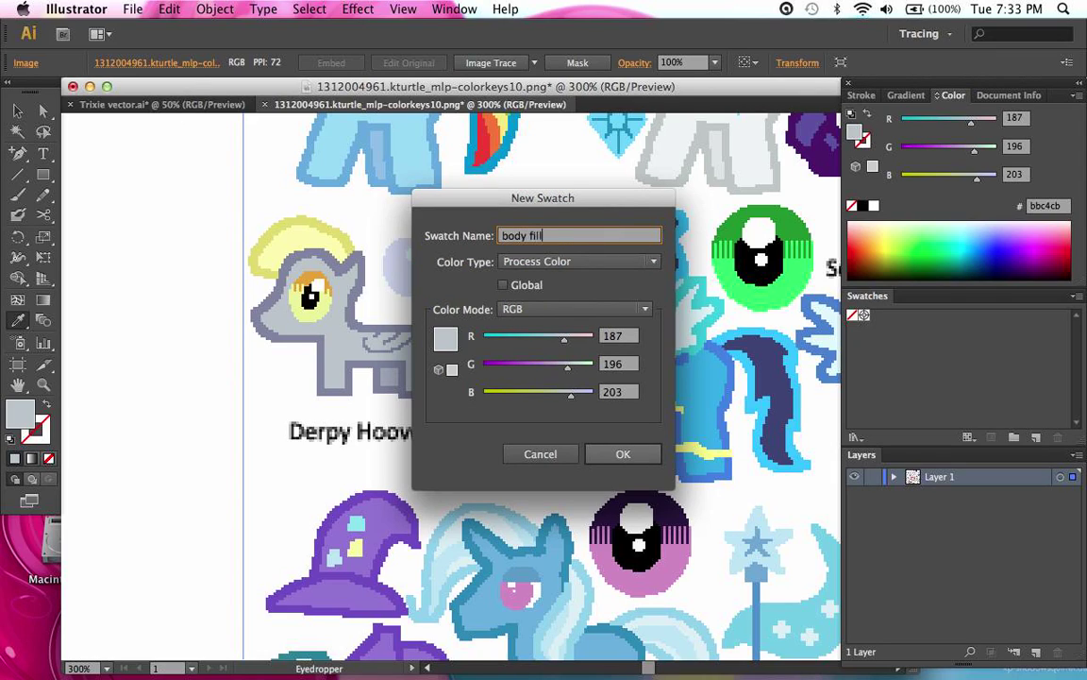
{"action": "key", "text": "Return"}
{"action": "left_click", "coordinate": [899, 355]}
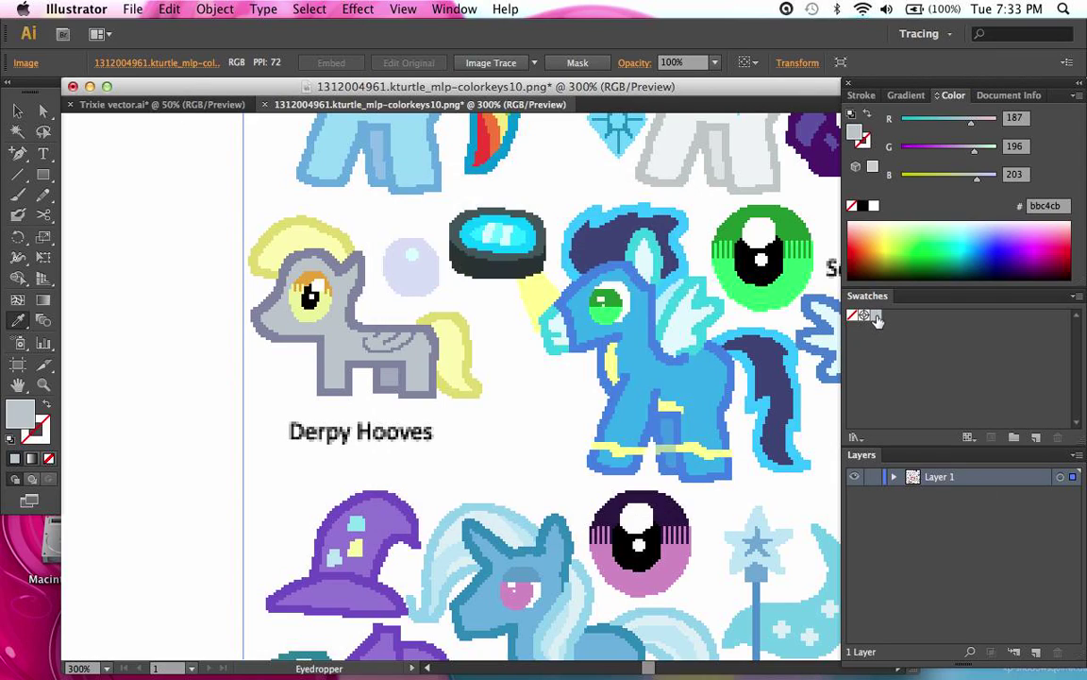
- Sample Derpy's darker far-leg grey #a3aabd and body outline color #8183a0, saving each as a swatch with its default name
{"action": "left_click", "coordinate": [388, 377]}
{"action": "left_click", "coordinate": [1034, 434]}
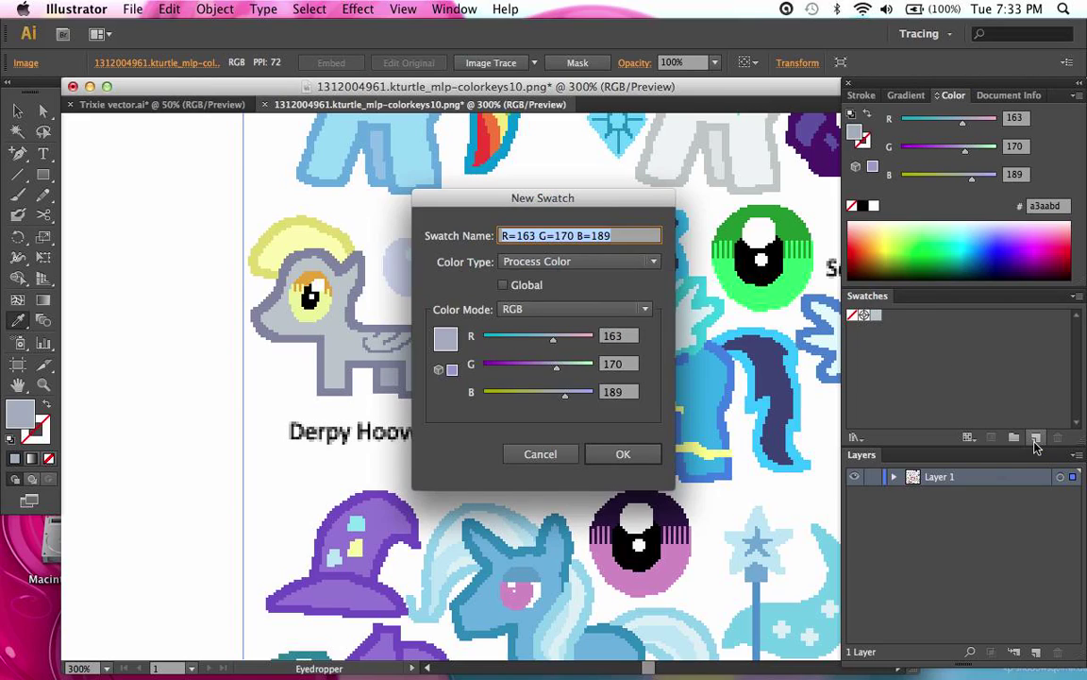
{"action": "key", "text": "Return"}
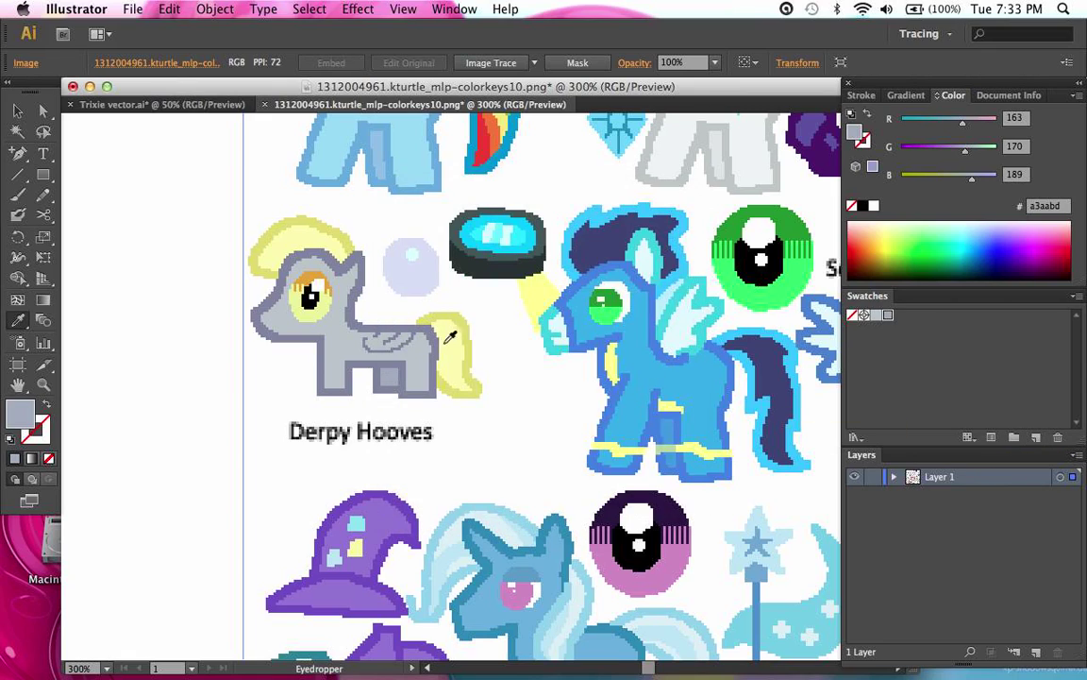
{"action": "left_click", "coordinate": [303, 295]}
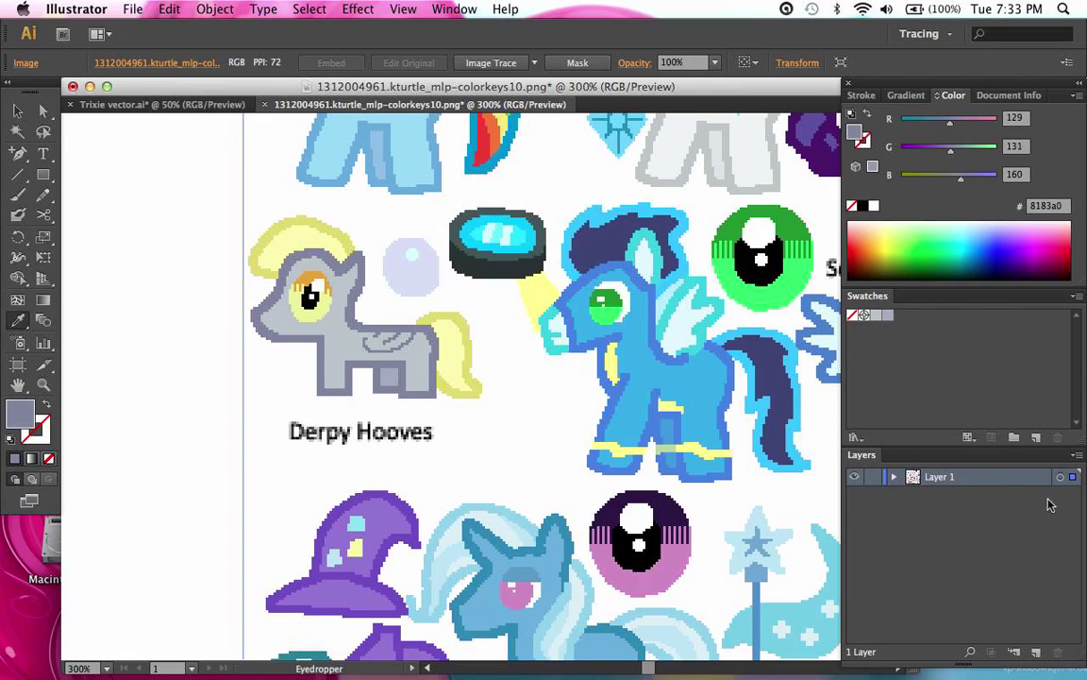
{"action": "left_click", "coordinate": [1036, 437]}
{"action": "key", "text": "Return"}
- Sample Derpy's yellow tail fill #fafaaf and tail outline #e0db6a, saving each as a new swatch
{"action": "left_click", "coordinate": [457, 345]}
{"action": "left_click", "coordinate": [1035, 437]}
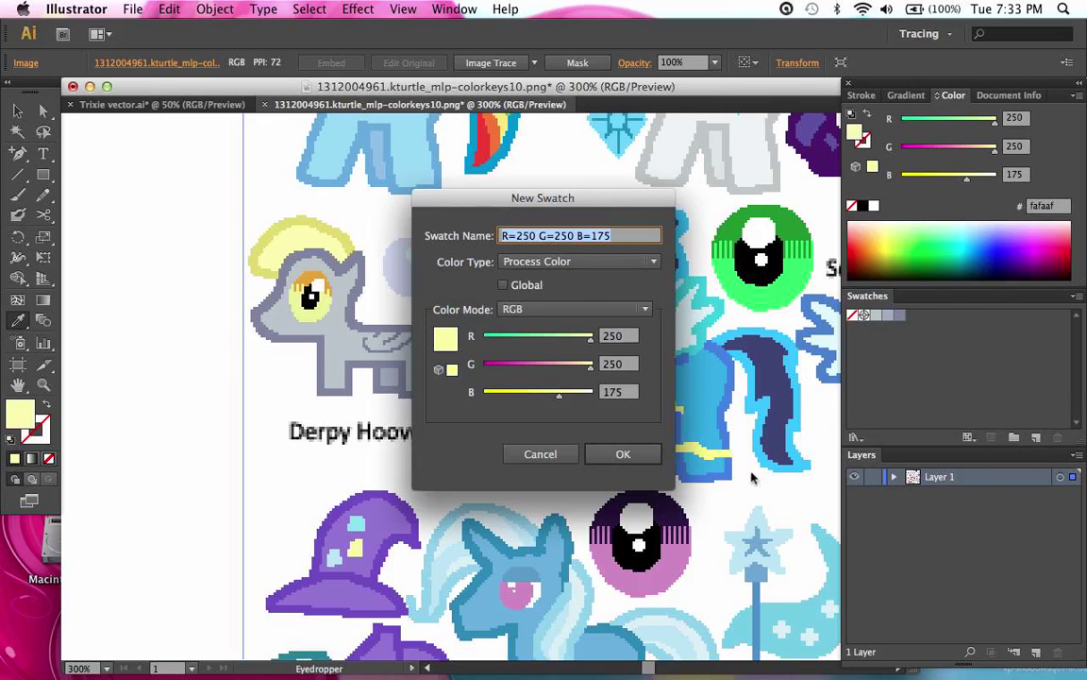
{"action": "left_click", "coordinate": [621, 454]}
{"action": "left_click", "coordinate": [468, 319]}
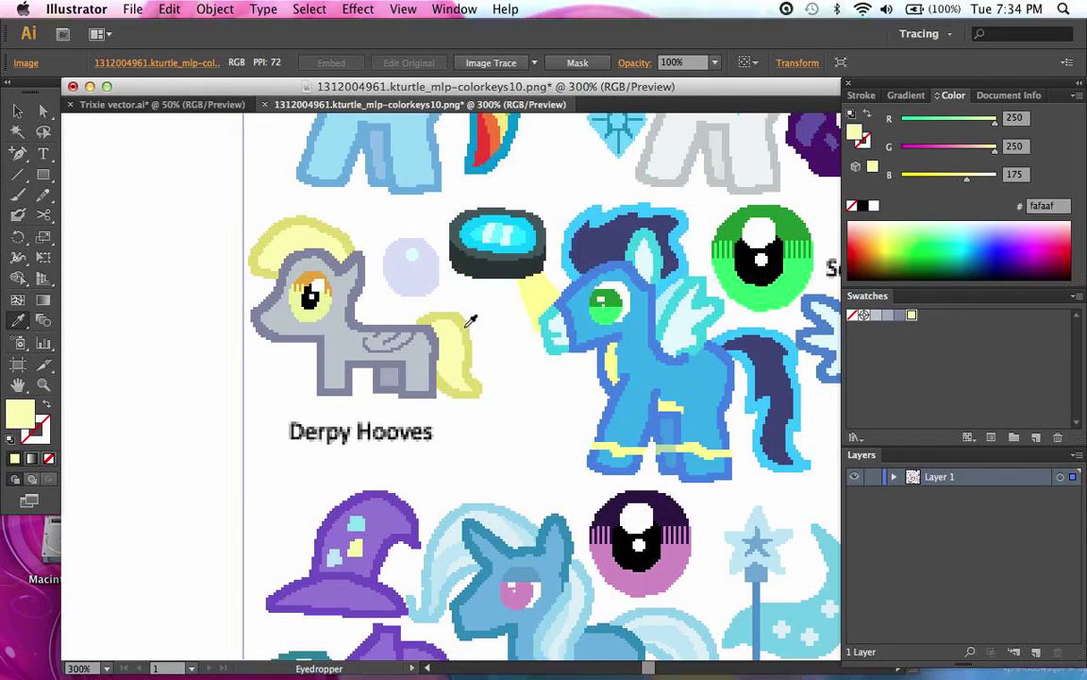
{"action": "left_click", "coordinate": [1035, 435]}
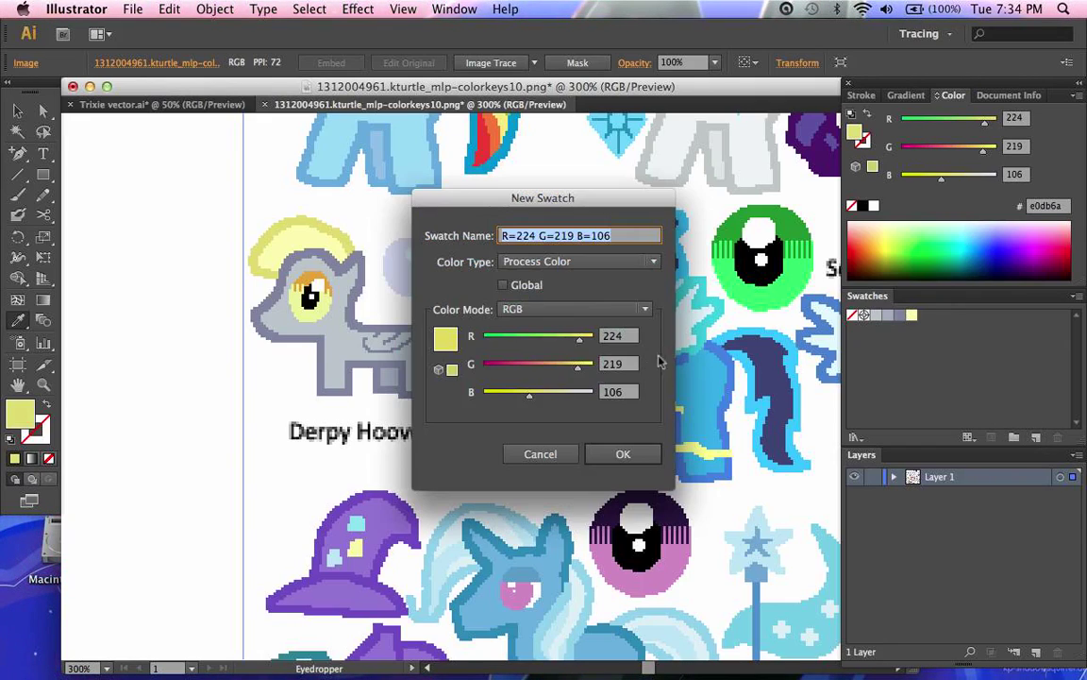
{"action": "left_click", "coordinate": [648, 456]}
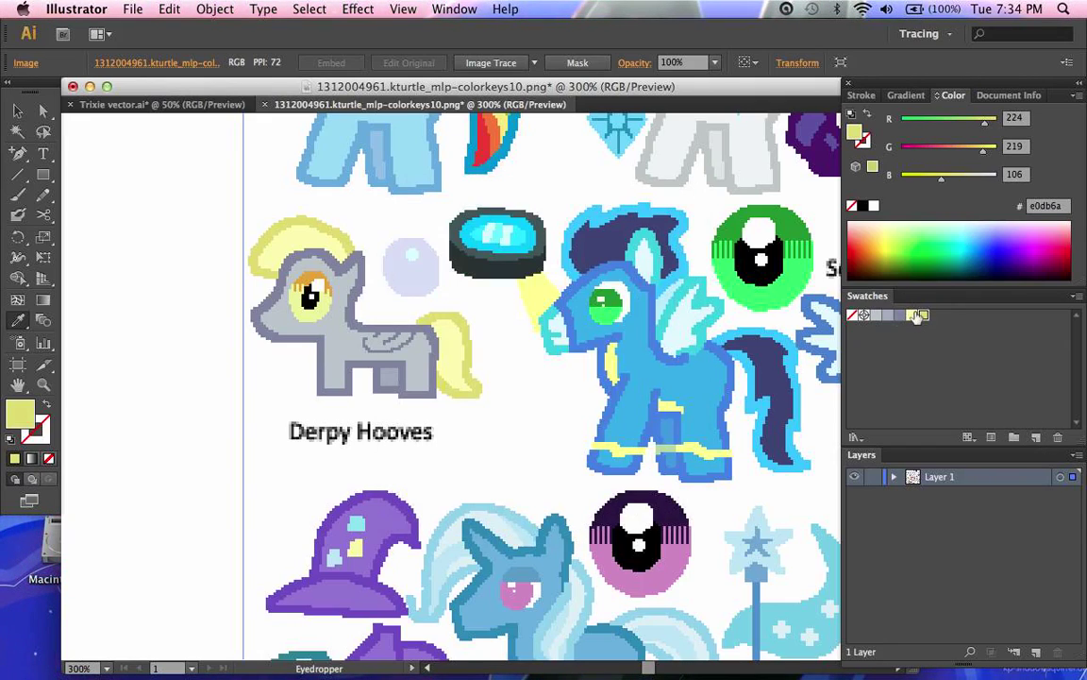
{"action": "double_click", "coordinate": [924, 318]}
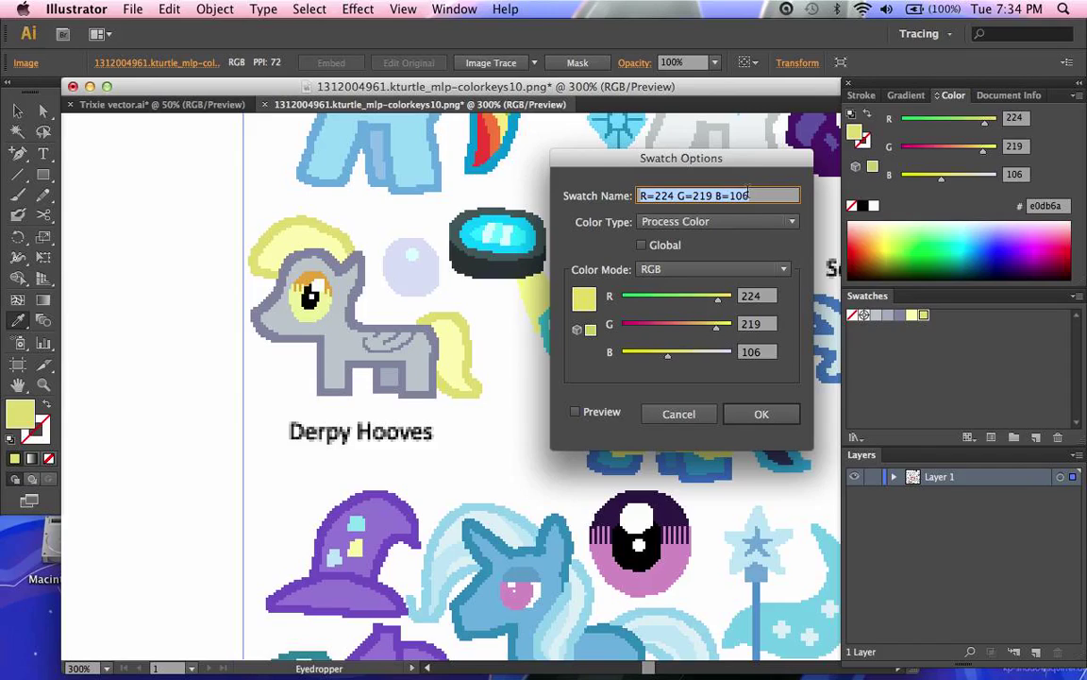
{"action": "left_click", "coordinate": [789, 221]}
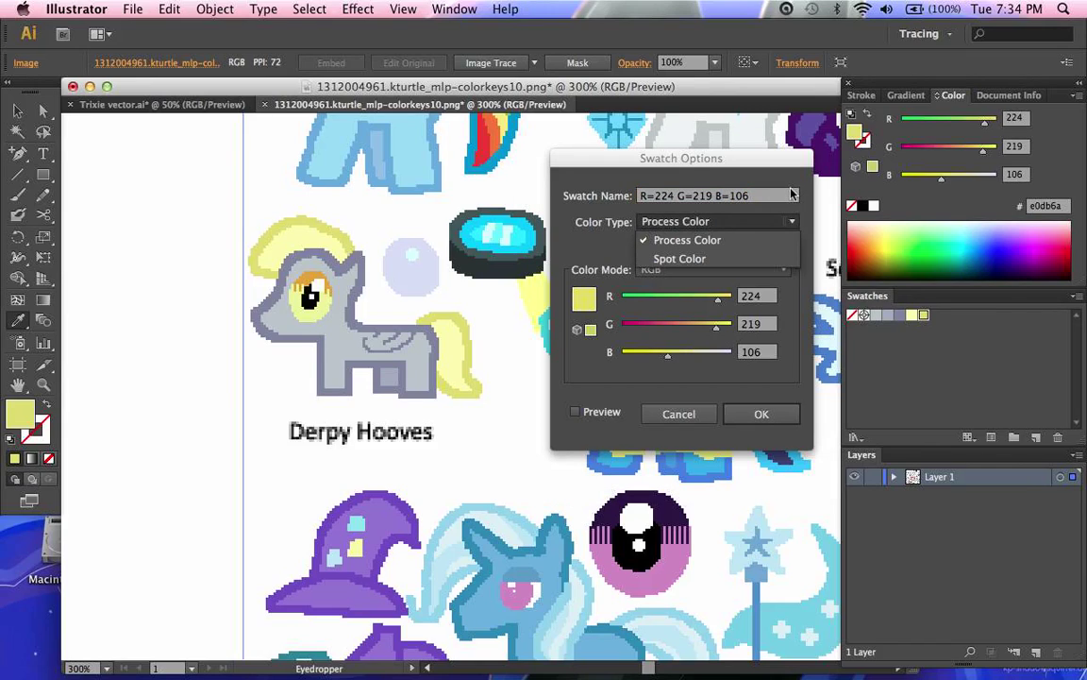
{"action": "left_click", "coordinate": [715, 174]}
{"action": "left_click", "coordinate": [679, 413]}
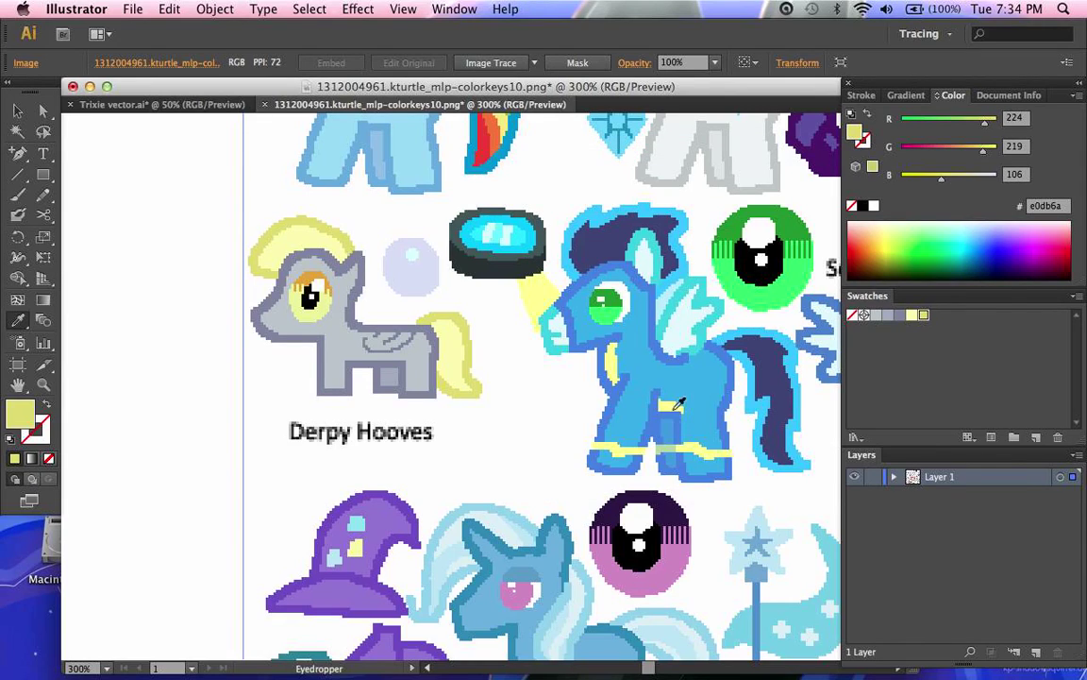
- Sample the bubble's lavender fill #d9ddf8 and its pale aqua highlight #d8fcfa, saving each as a new swatch
{"action": "left_click", "coordinate": [394, 255]}
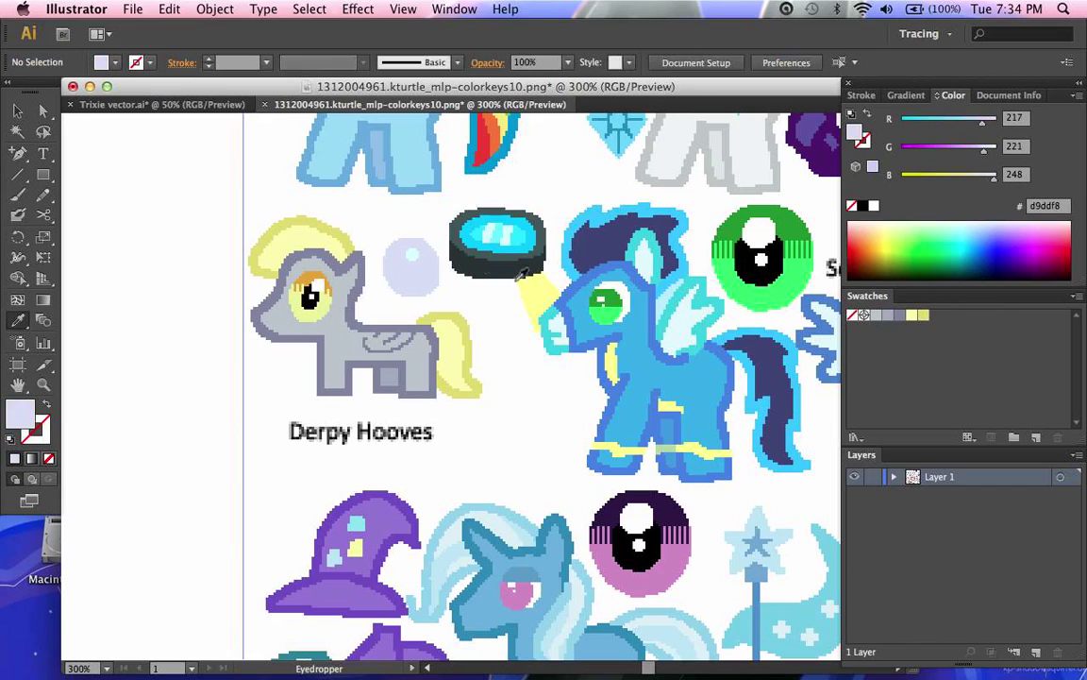
{"action": "left_click", "coordinate": [1035, 436]}
{"action": "left_click", "coordinate": [621, 454]}
{"action": "left_click", "coordinate": [453, 238]}
{"action": "left_click", "coordinate": [1038, 437]}
{"action": "key", "text": "Return"}
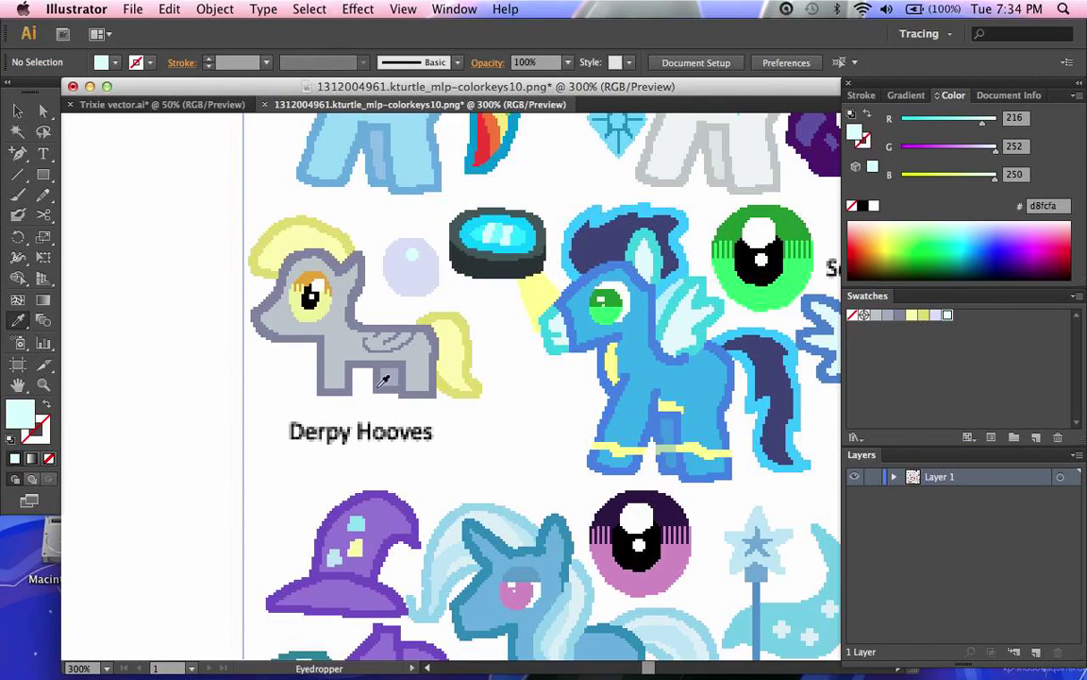
- Sample the orange #e4a32c and yellow-green #e9f299 of Derpy's iris, saving each as a new swatch
{"action": "left_click", "coordinate": [310, 283]}
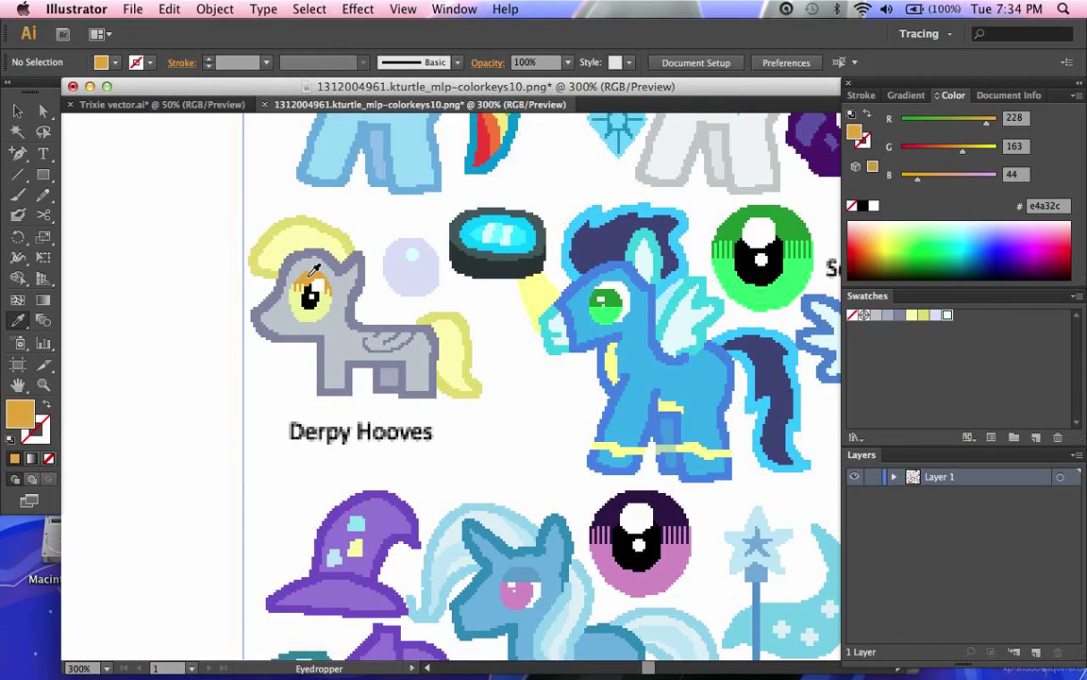
{"action": "left_click", "coordinate": [1038, 437]}
{"action": "left_click", "coordinate": [638, 451]}
{"action": "left_click", "coordinate": [309, 297]}
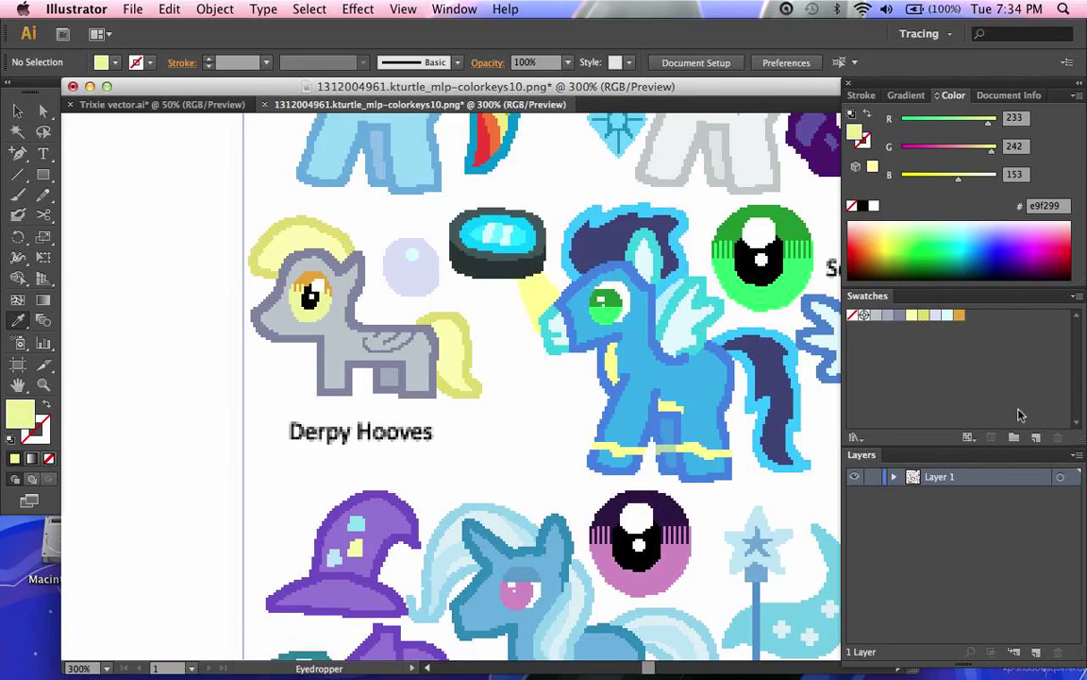
{"action": "left_click", "coordinate": [1035, 437]}
{"action": "left_click", "coordinate": [623, 454]}
{"action": "scroll", "coordinate": [575, 444], "scroll_direction": "up", "scroll_amount": 2}
{"action": "scroll", "coordinate": [575, 443], "scroll_direction": "left", "scroll_amount": 2}
{"action": "scroll", "coordinate": [463, 406], "scroll_direction": "right", "scroll_amount": 1}
{"action": "scroll", "coordinate": [454, 390], "scroll_direction": "right", "scroll_amount": 2}
{"action": "scroll", "coordinate": [425, 382], "scroll_direction": "left", "scroll_amount": 3}
{"action": "scroll", "coordinate": [413, 370], "scroll_direction": "down", "scroll_amount": 2}
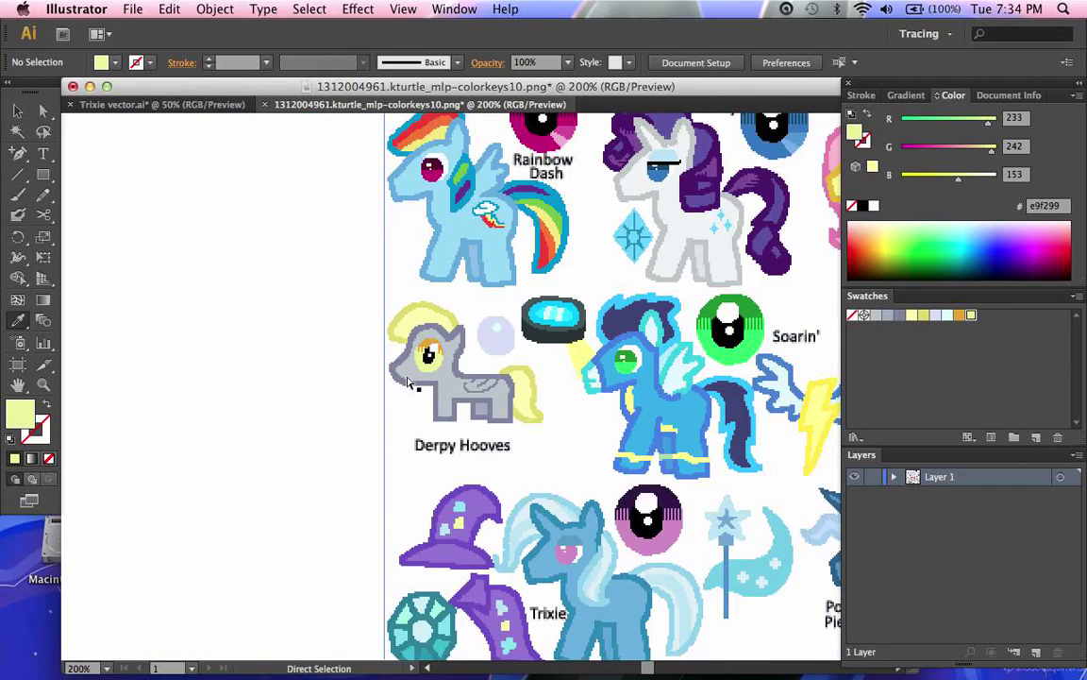
{"action": "scroll", "coordinate": [413, 370], "scroll_direction": "right", "scroll_amount": 2}
{"action": "scroll", "coordinate": [413, 370], "scroll_direction": "left", "scroll_amount": 3}
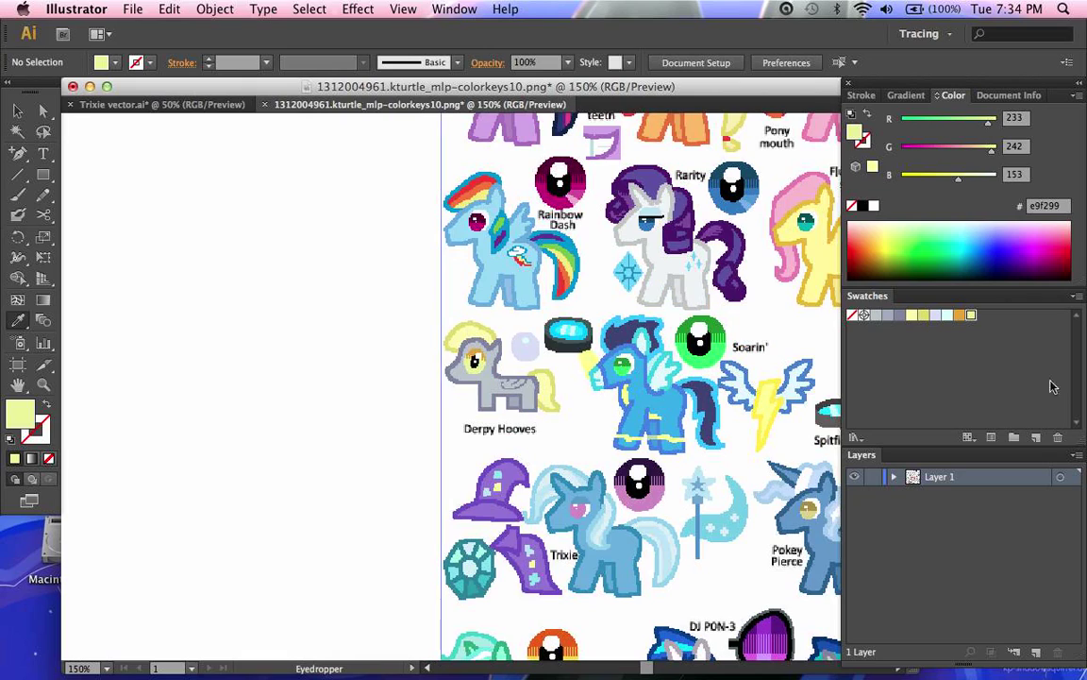
- Delete the color group of purple swatches from the Trixie vector document's swatches
{"action": "left_click", "coordinate": [860, 346]}
{"action": "left_click", "coordinate": [180, 105]}
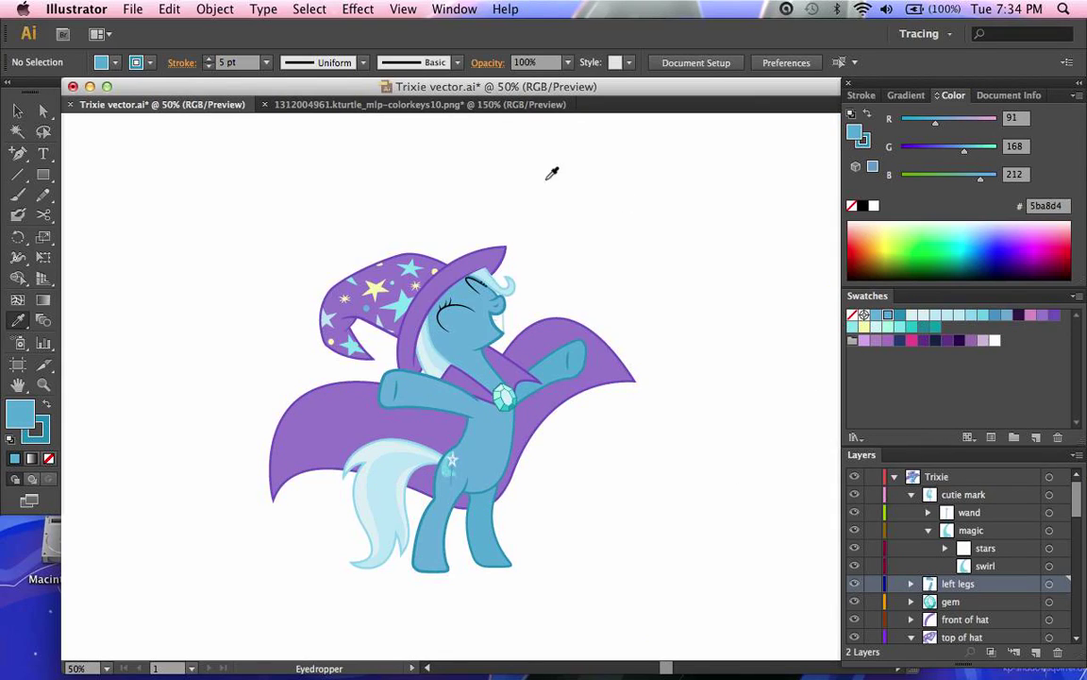
{"action": "left_click", "coordinate": [452, 104]}
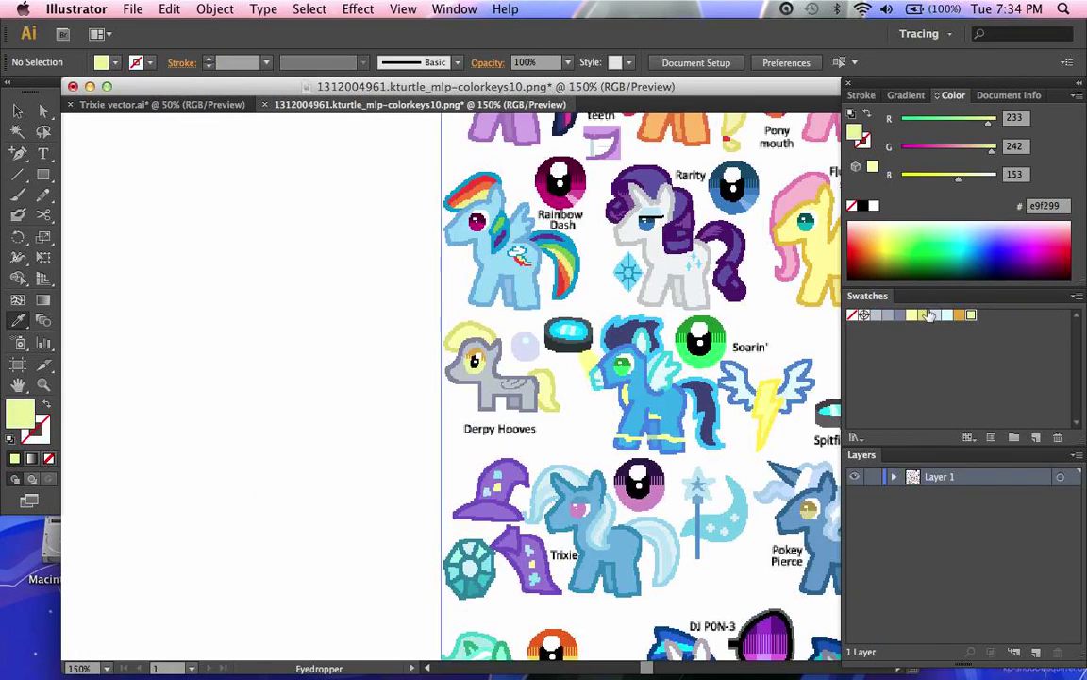
{"action": "left_click", "coordinate": [203, 104]}
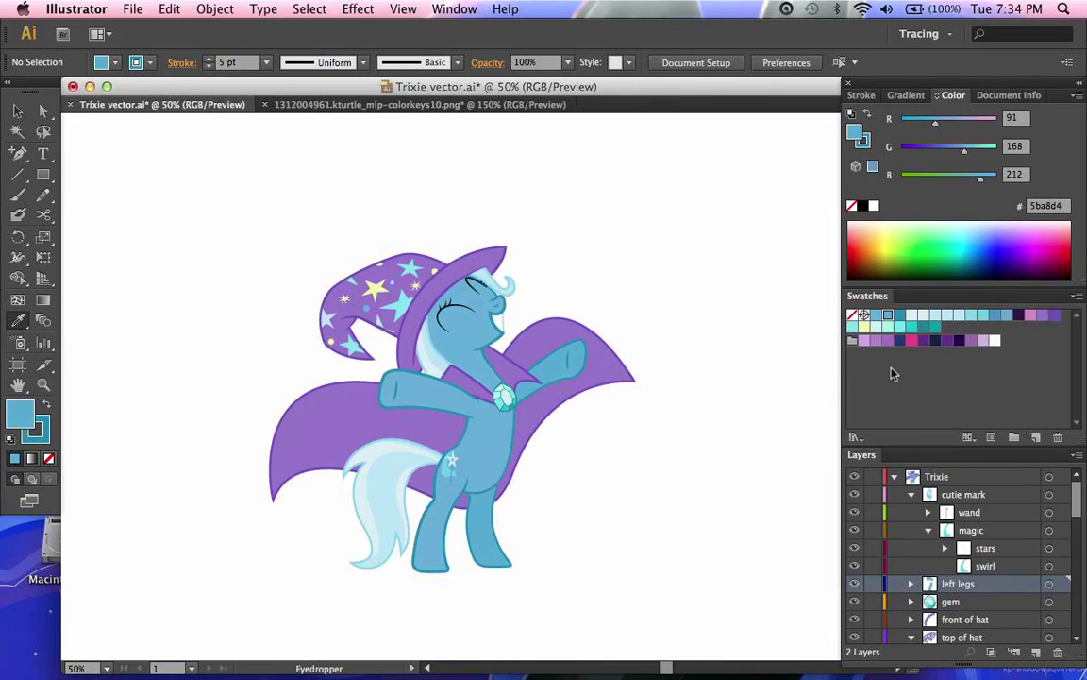
{"action": "left_click", "coordinate": [853, 341]}
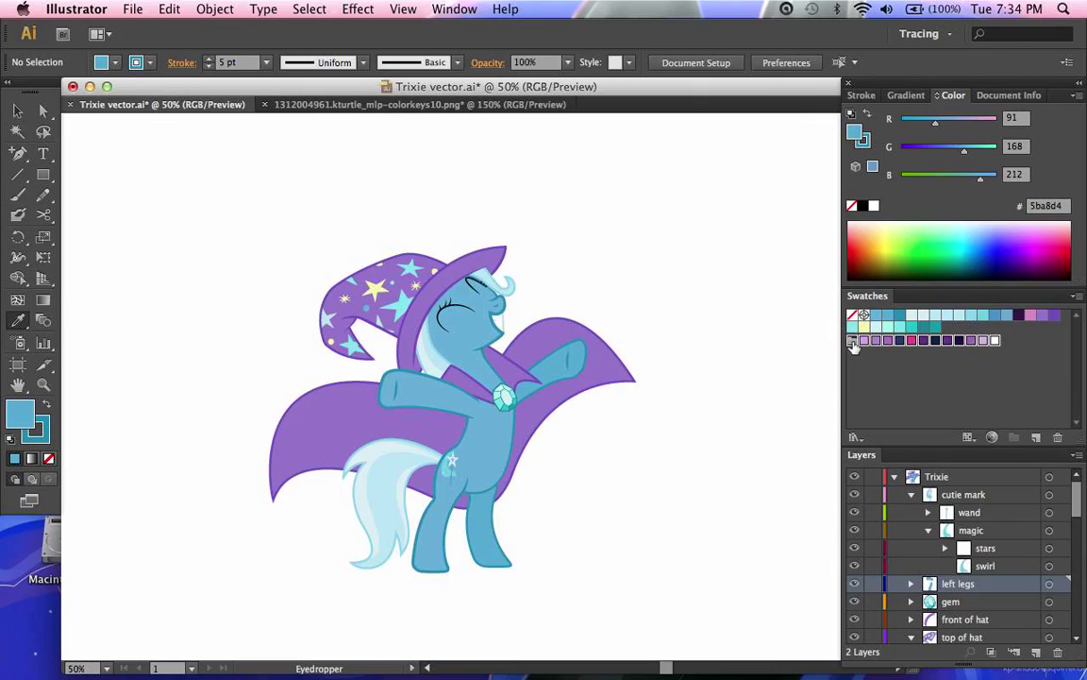
{"action": "left_click", "coordinate": [1057, 437]}
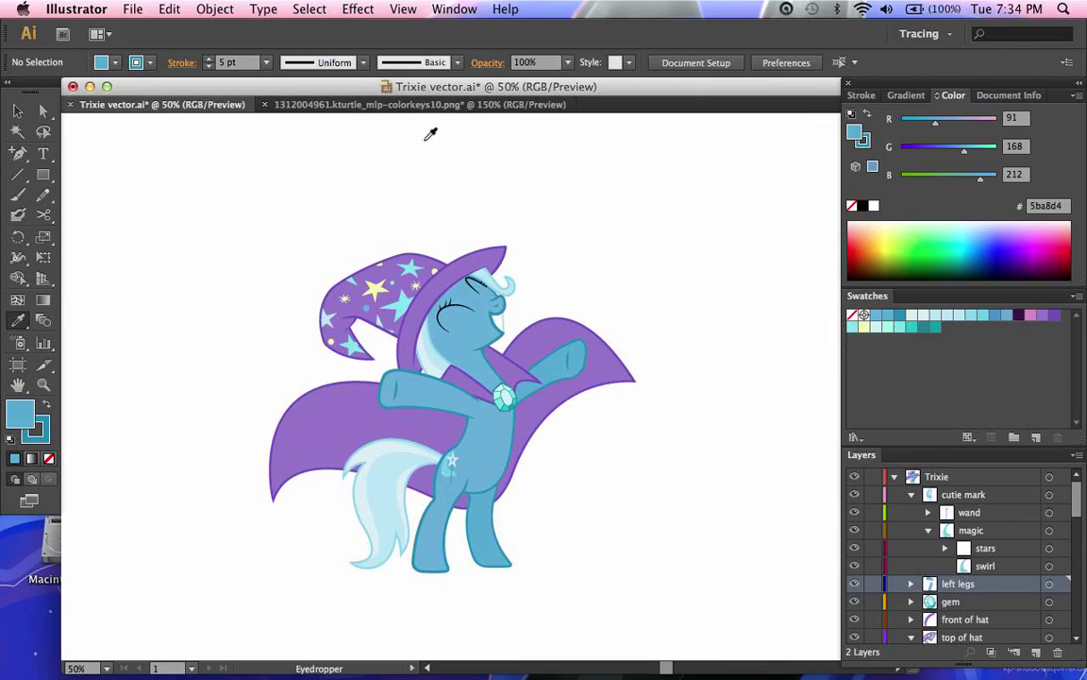
- Create a Derpy color group in the color key document and move all the sampled Derpy swatches into it
{"action": "left_click", "coordinate": [420, 104]}
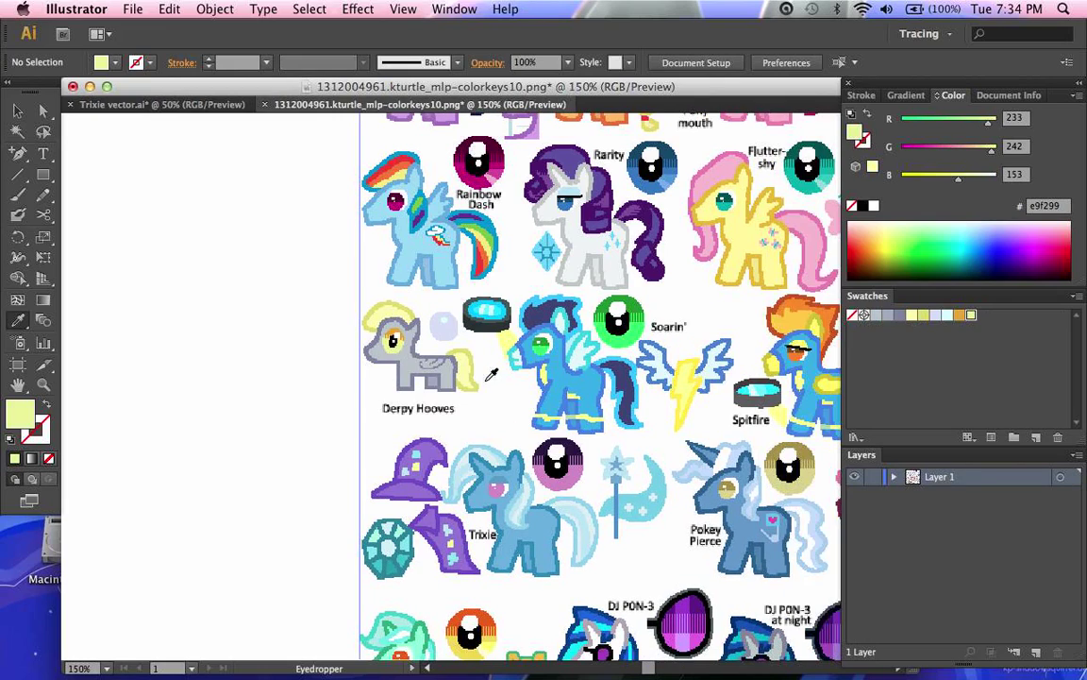
{"action": "left_click", "coordinate": [1016, 334]}
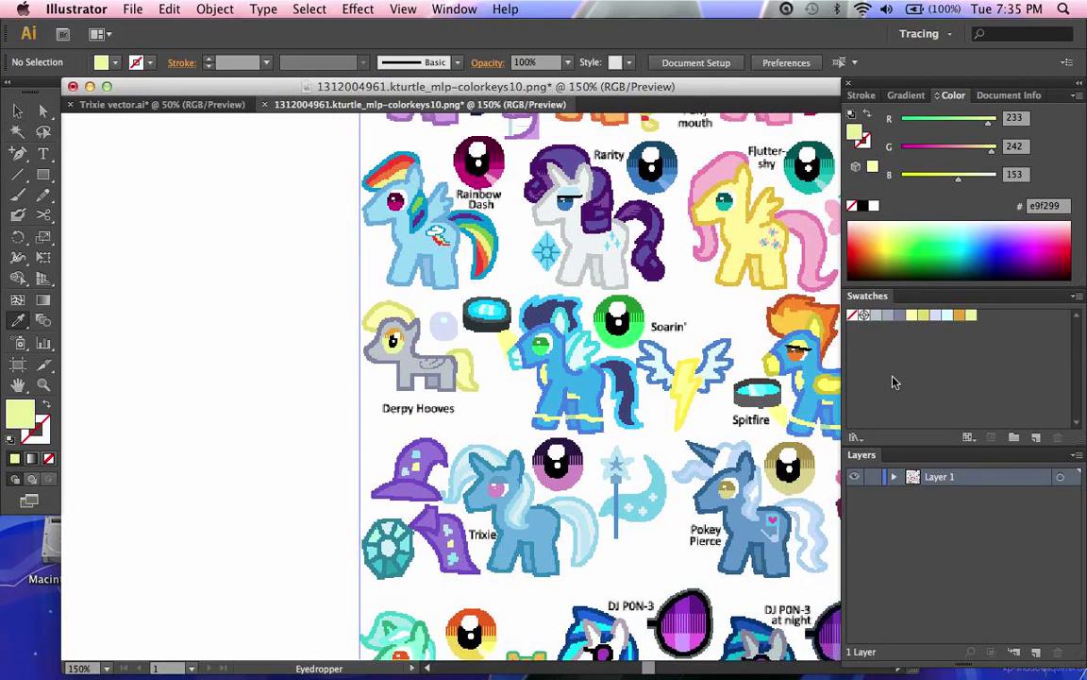
{"action": "left_click", "coordinate": [1014, 438]}
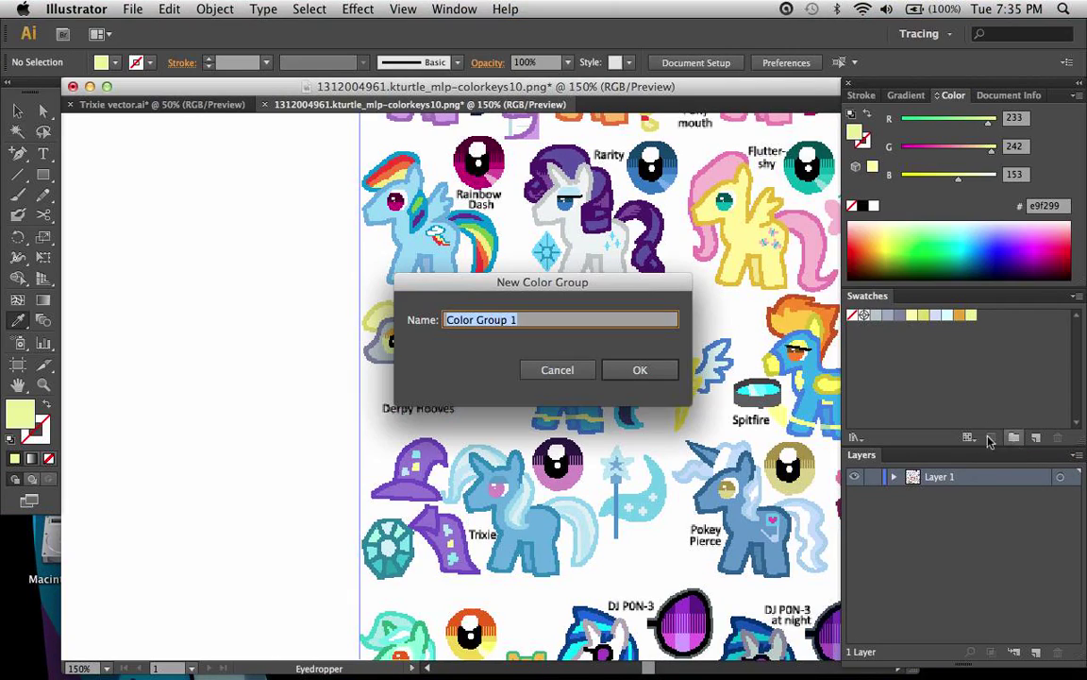
{"action": "type", "text": "Derpy"}
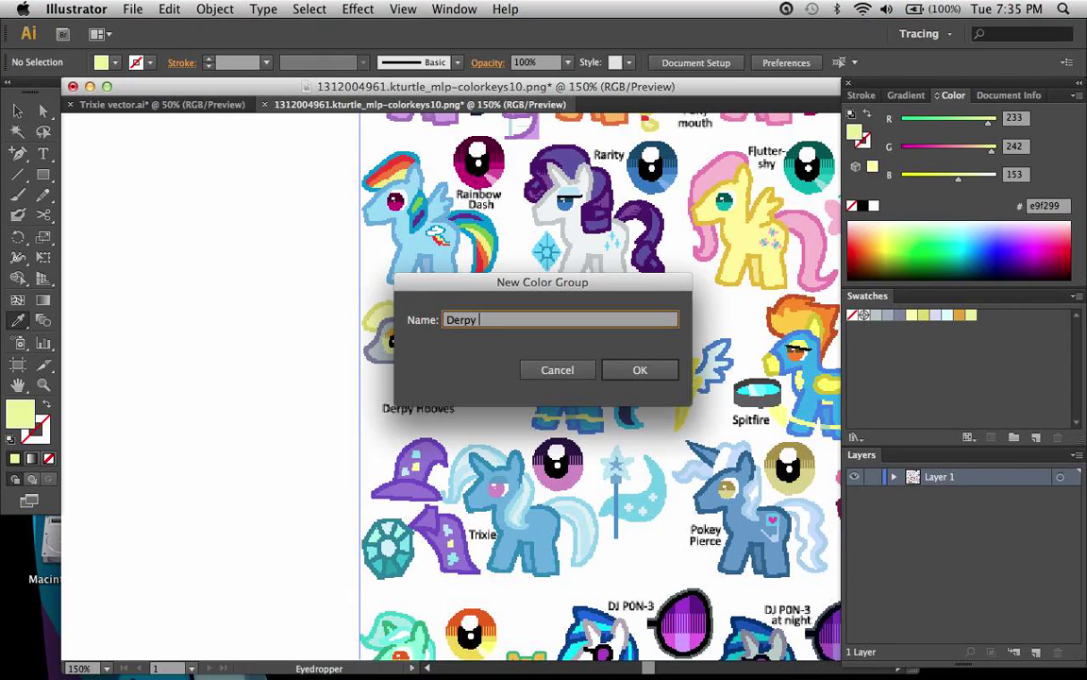
{"action": "key", "text": "Return"}
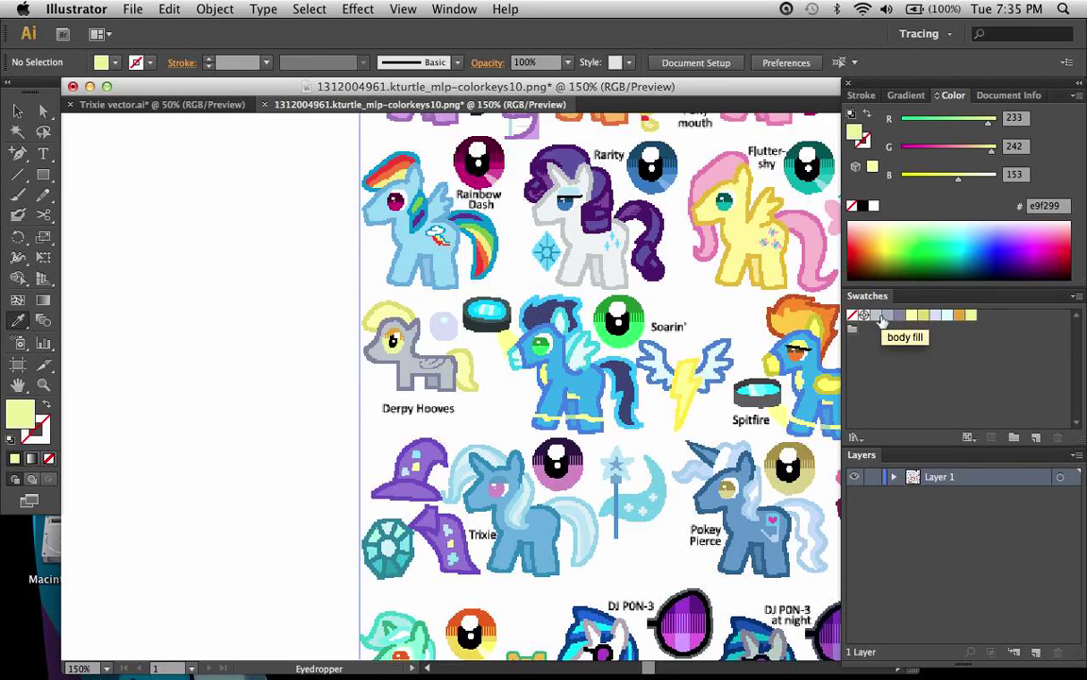
{"action": "left_click", "coordinate": [972, 317]}
{"action": "mouse_move", "coordinate": [970, 319]}
{"action": "left_mouse_down"}
{"action": "mouse_move", "coordinate": [877, 320]}
{"action": "mouse_move", "coordinate": [983, 322]}
{"action": "mouse_move", "coordinate": [956, 342]}
{"action": "mouse_move", "coordinate": [858, 338]}
{"action": "left_mouse_up"}
{"action": "left_click", "coordinate": [988, 352]}
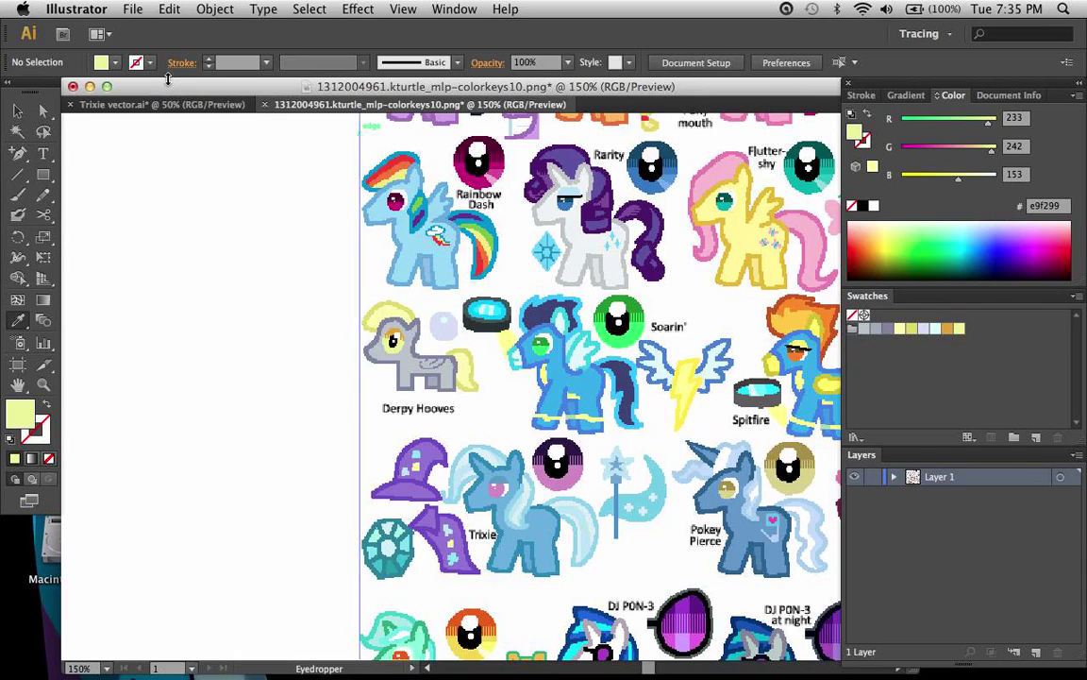
- Open the user-defined Derpy Hooves swatch library in the Trixie vector document and add its color group to the document's swatches
{"action": "left_click", "coordinate": [199, 105]}
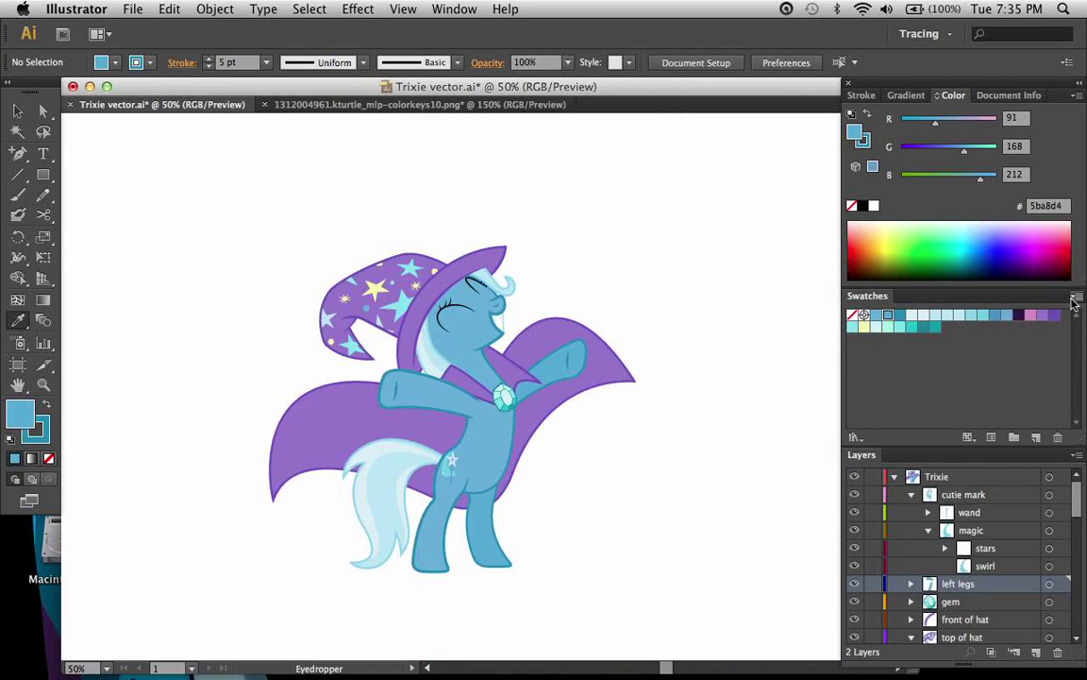
{"action": "left_click", "coordinate": [1074, 299]}
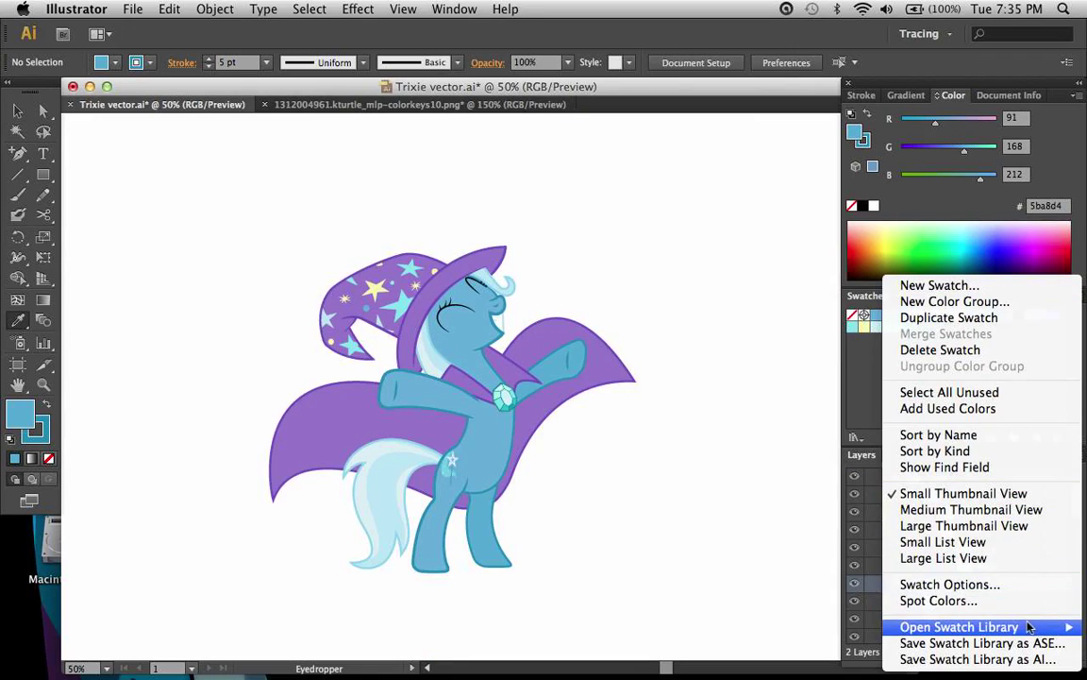
{"action": "mouse_move", "coordinate": [1024, 628]}
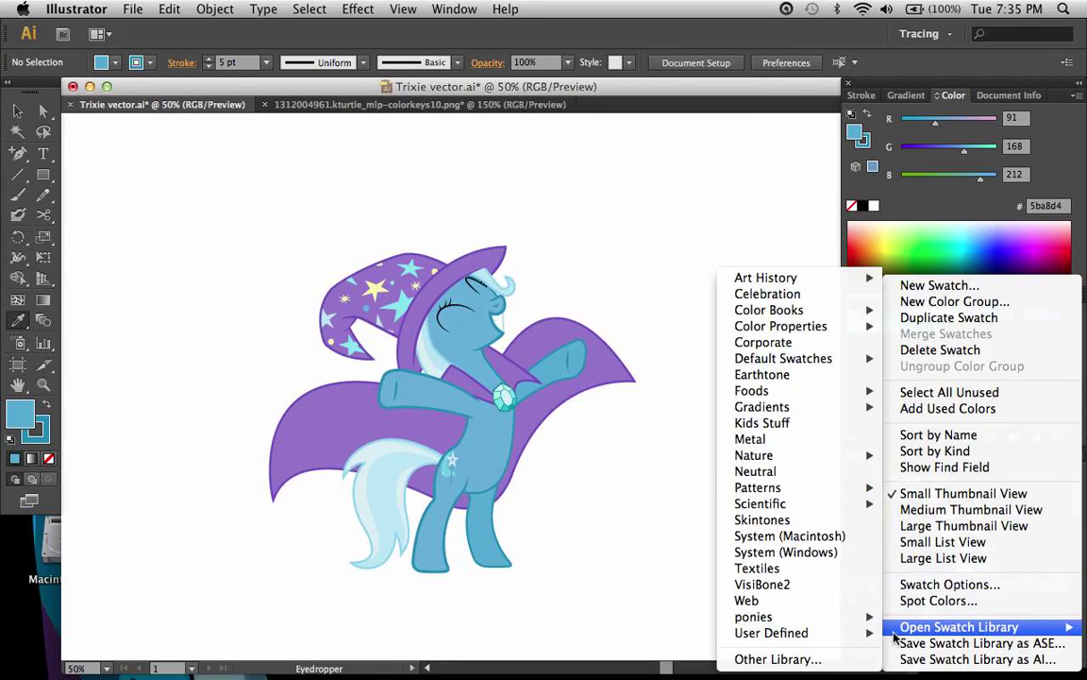
{"action": "mouse_move", "coordinate": [783, 632]}
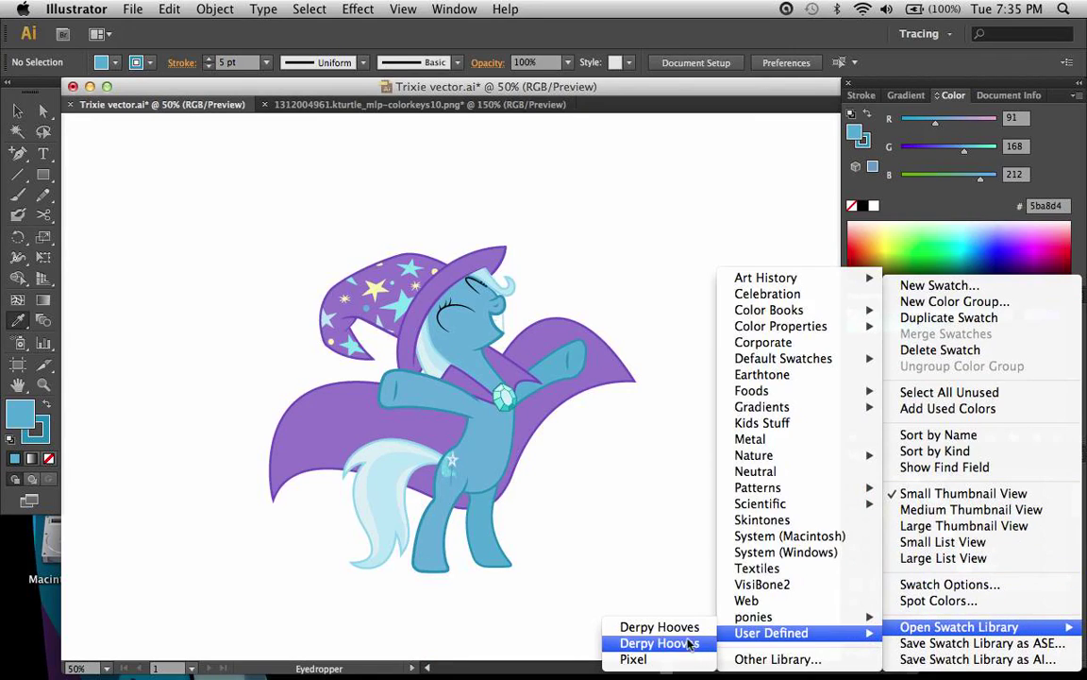
{"action": "left_click", "coordinate": [687, 628]}
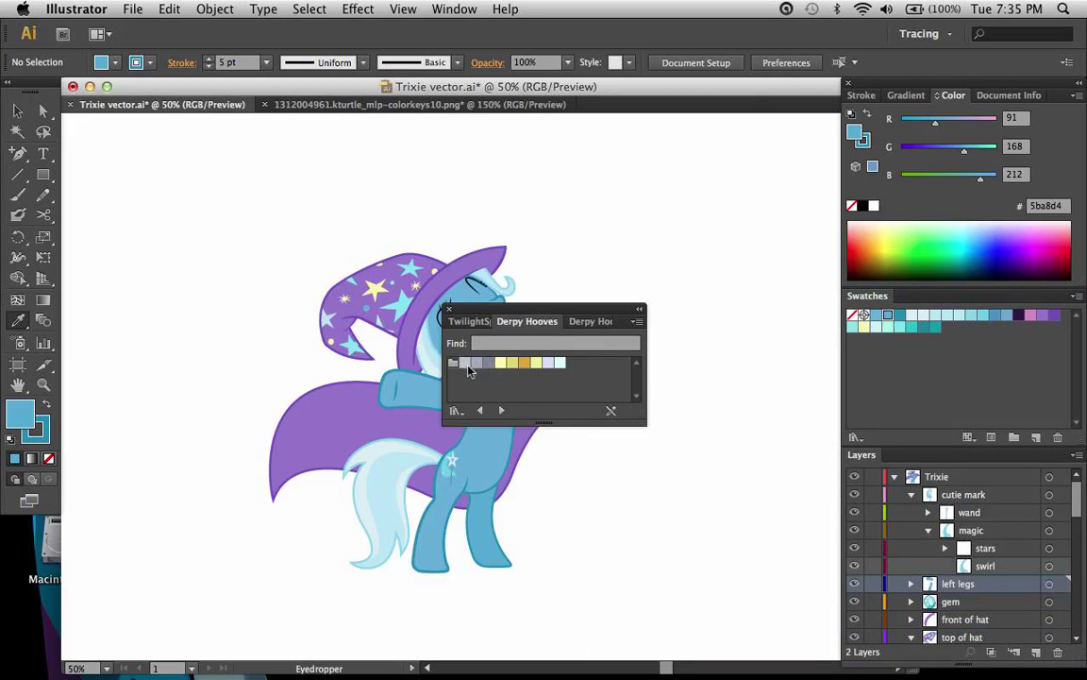
{"action": "left_click", "coordinate": [454, 364]}
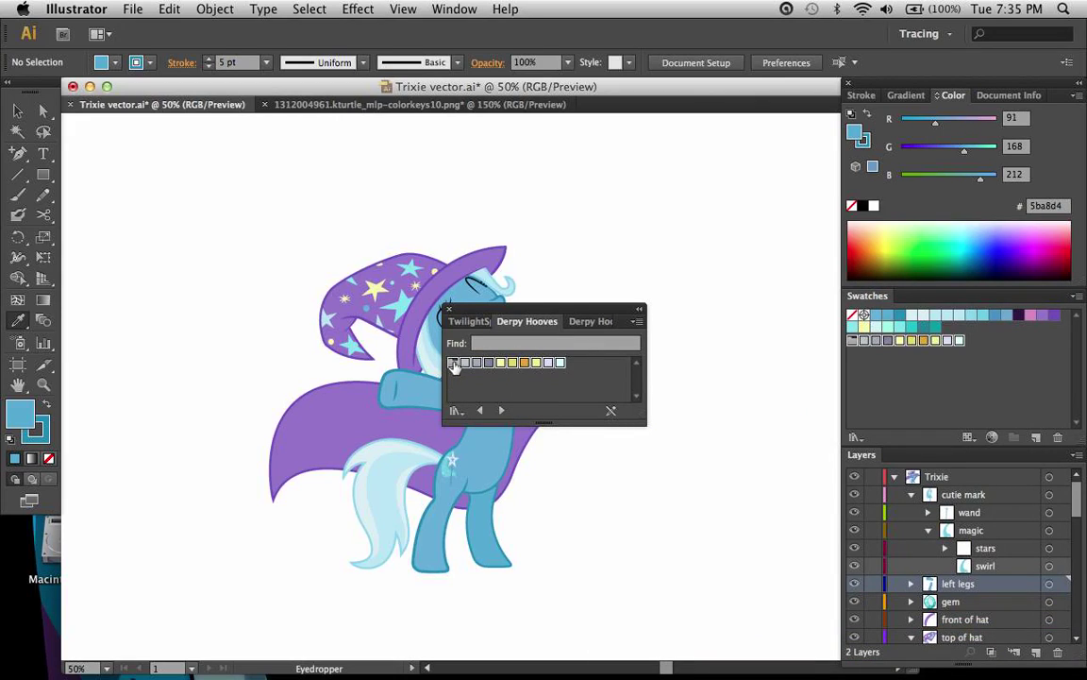
{"action": "left_click", "coordinate": [895, 375]}
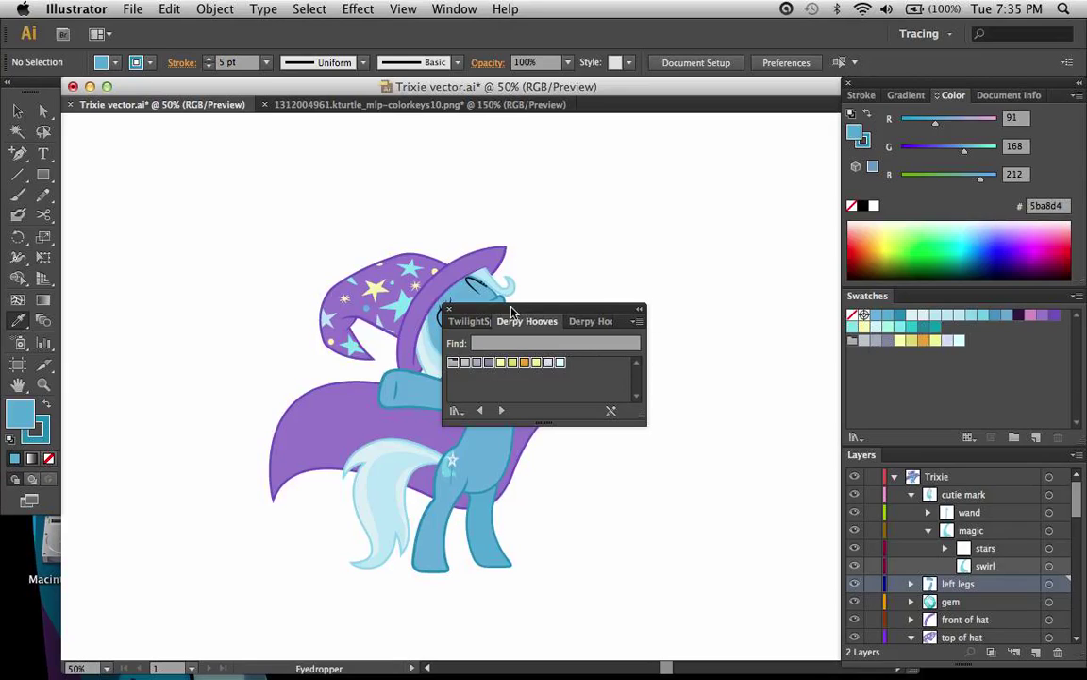
- Close the Derpy Hooves and TwilightSparkle swatch libraries
{"action": "right_click", "coordinate": [520, 329]}
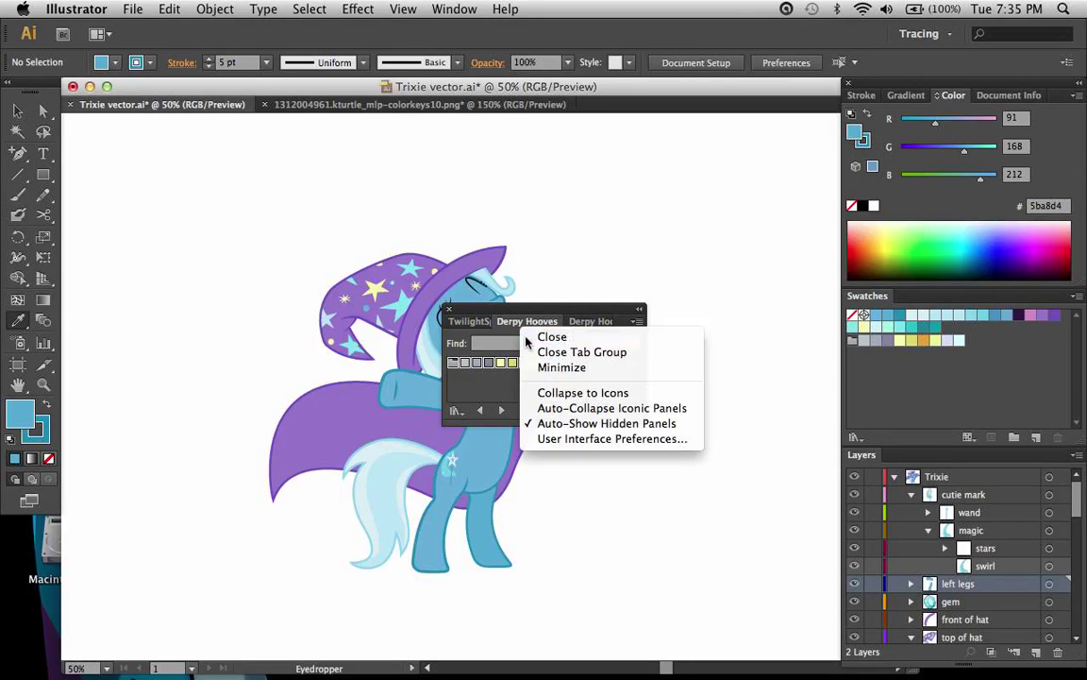
{"action": "left_click", "coordinate": [531, 337]}
{"action": "right_click", "coordinate": [546, 324]}
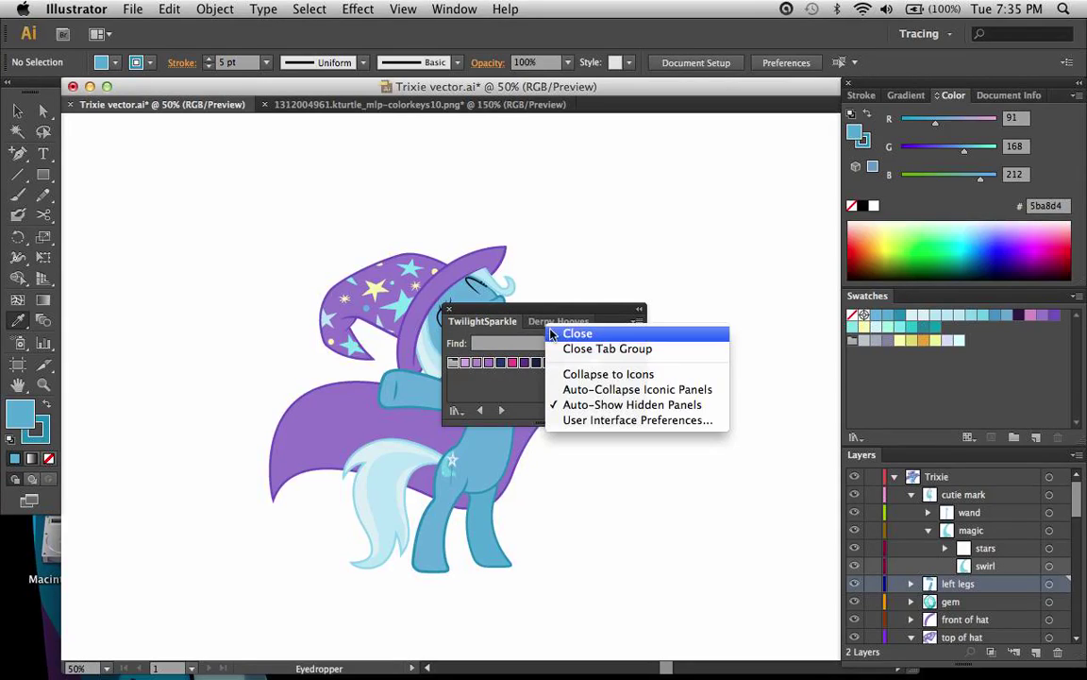
{"action": "left_click", "coordinate": [514, 337]}
{"action": "right_click", "coordinate": [472, 325]}
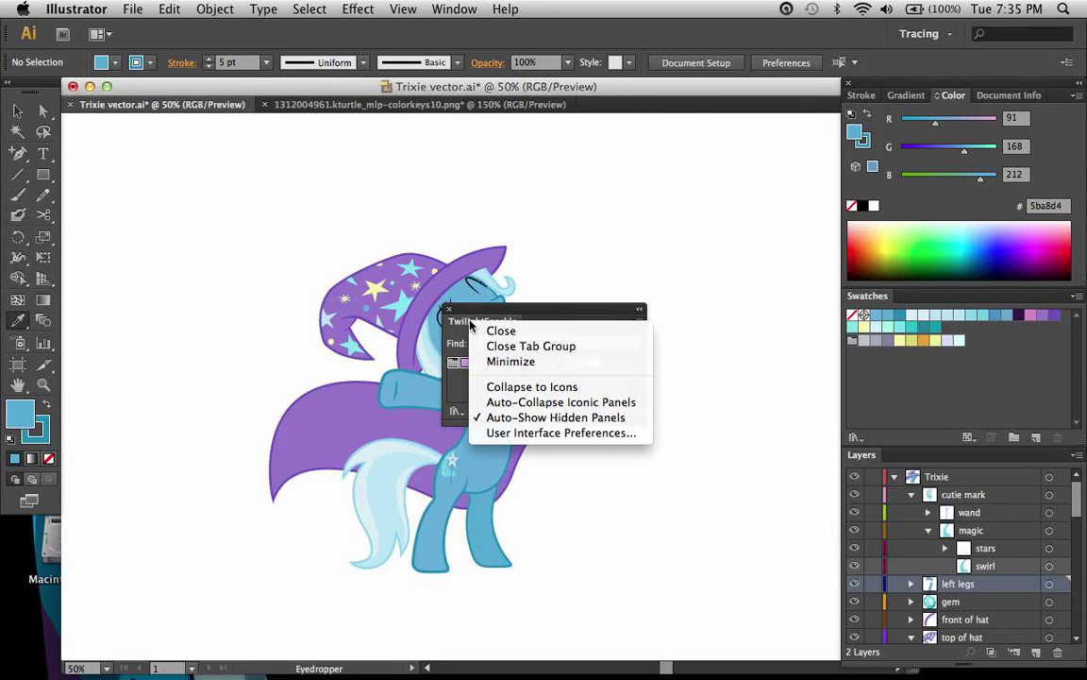
{"action": "left_click", "coordinate": [491, 331]}
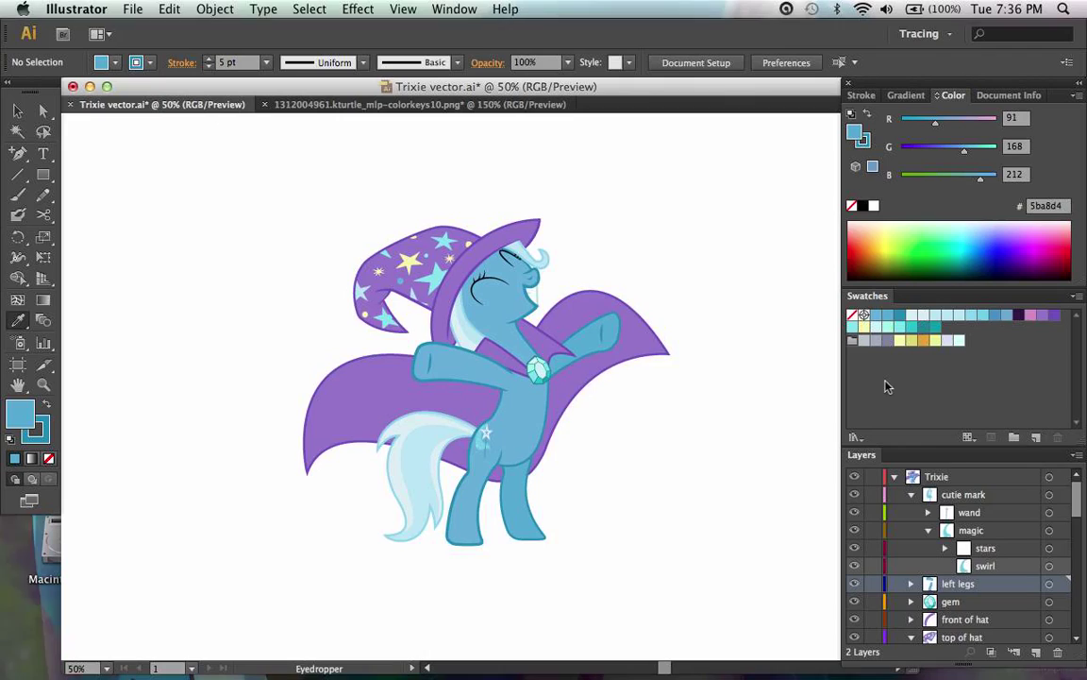
- Try recoloring the outlines of Trixie's body and front legs with Derpy's body outline color #8183a0
{"action": "key", "text": "a"}
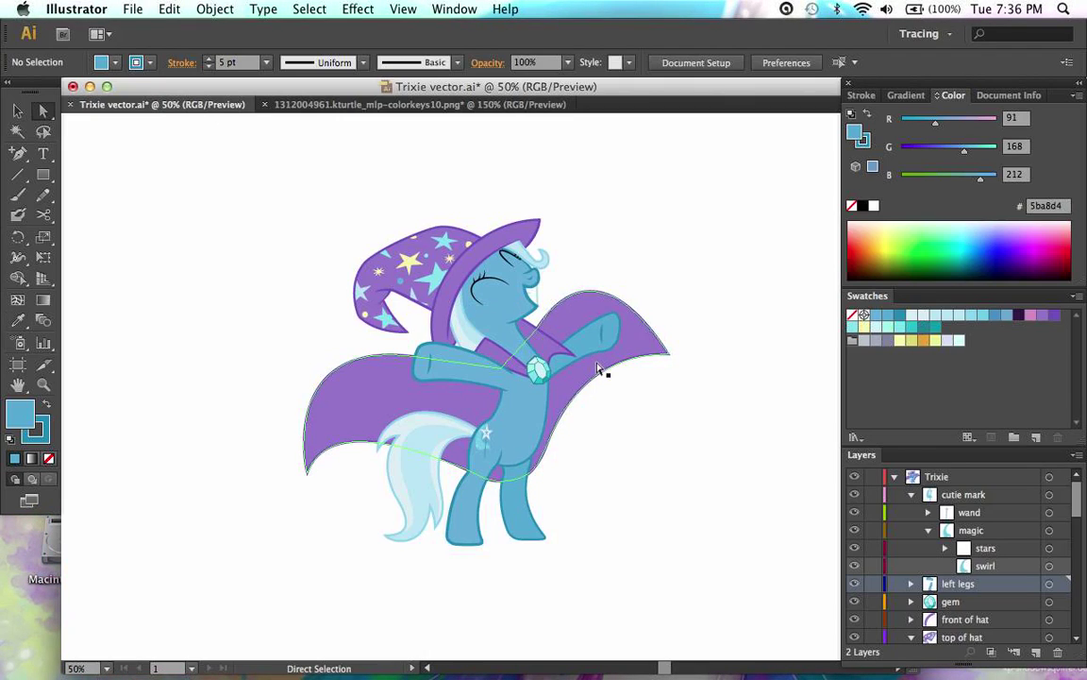
{"action": "left_click", "coordinate": [555, 368]}
{"action": "left_click", "coordinate": [460, 382]}
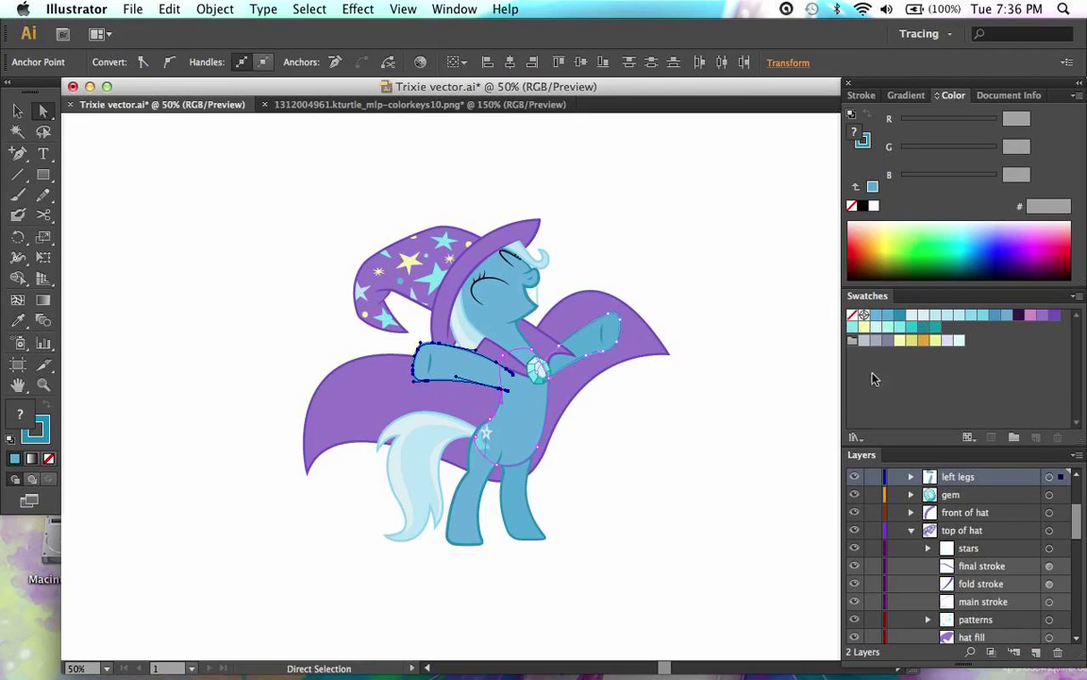
{"action": "key", "text": "x"}
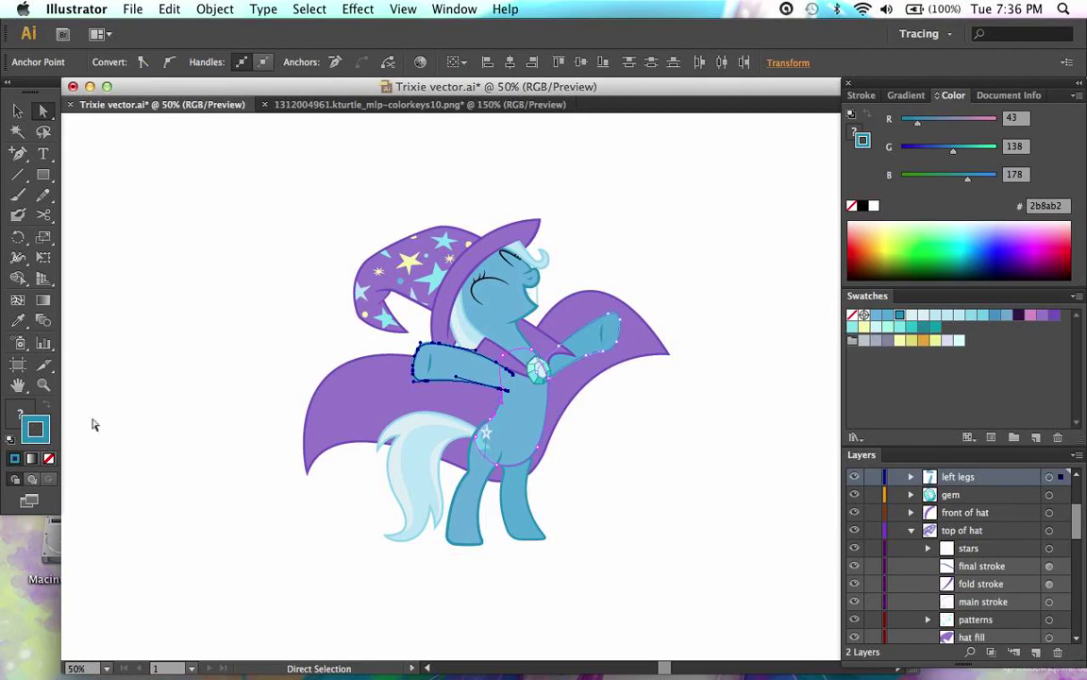
{"action": "left_click", "coordinate": [887, 340]}
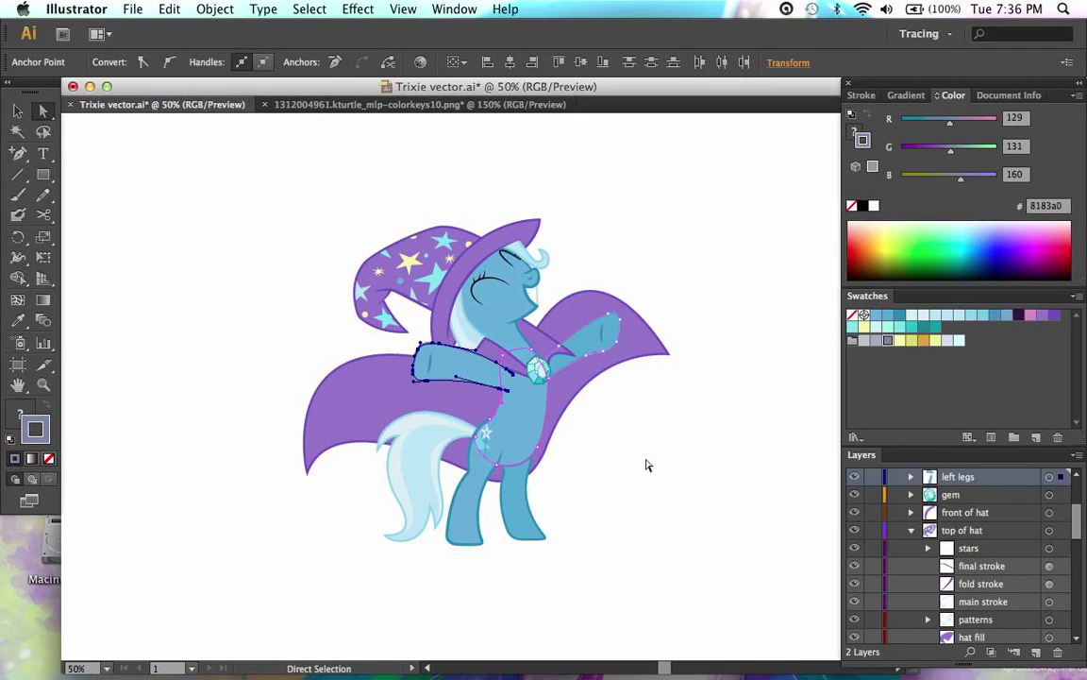
{"action": "left_click", "coordinate": [646, 465]}
- Examine the recolored outlines of the front leg and body up close, including the joint at the hip
{"action": "key", "text": "ctrl+plus"}
{"action": "key", "text": "ctrl+plus"}
{"action": "key", "text": "ctrl+plus"}
{"action": "key", "text": "ctrl+plus"}
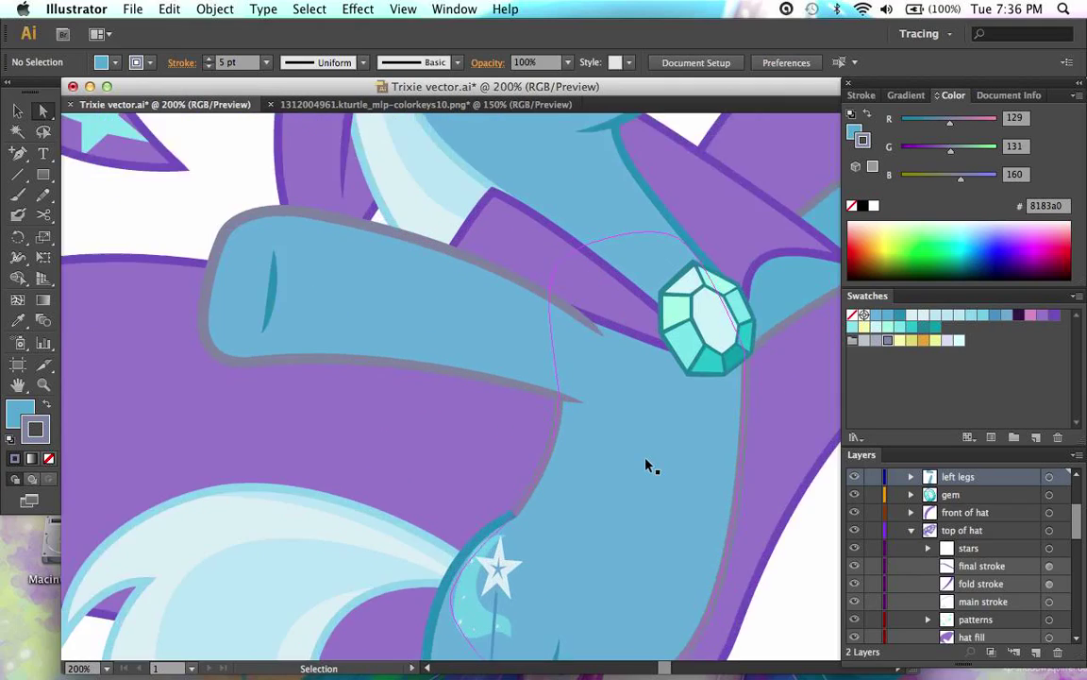
{"action": "key", "text": "ctrl+plus"}
{"action": "scroll", "coordinate": [650, 467], "scroll_direction": "left", "scroll_amount": 5}
{"action": "left_click", "coordinate": [349, 362]}
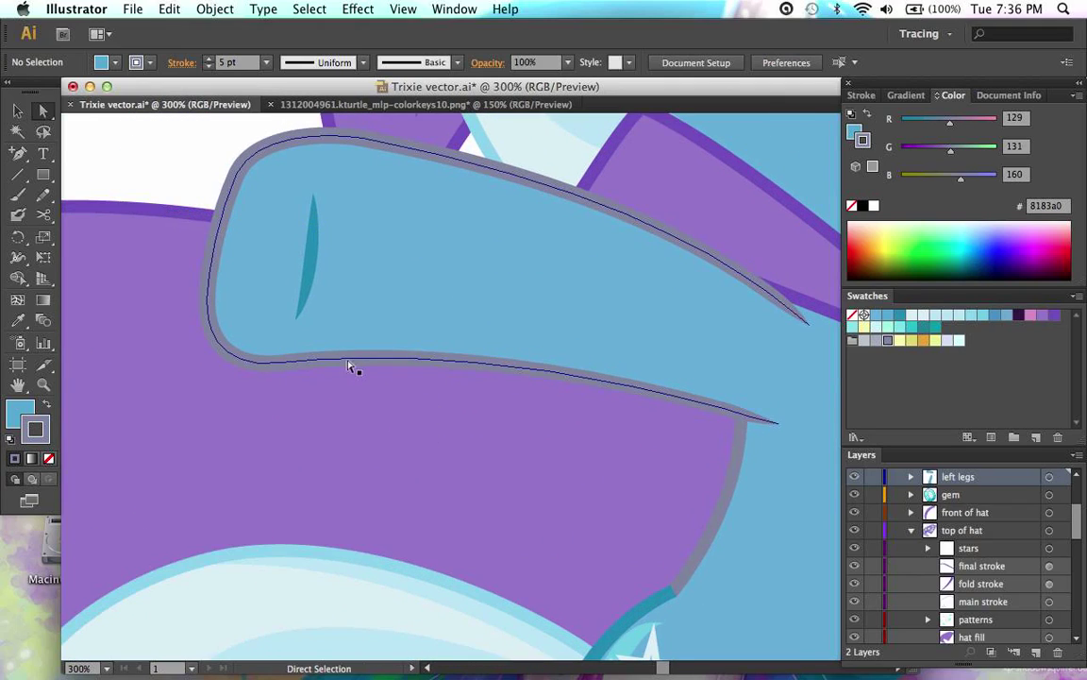
{"action": "scroll", "coordinate": [349, 366], "scroll_direction": "right", "scroll_amount": 5}
{"action": "scroll", "coordinate": [349, 367], "scroll_direction": "down", "scroll_amount": 1}
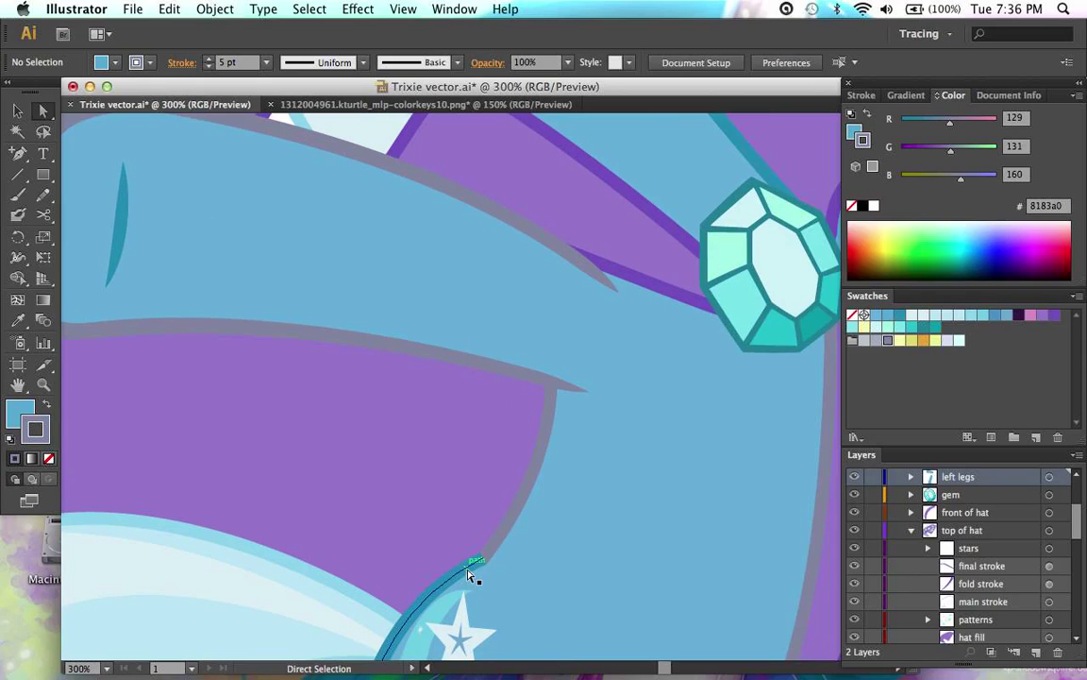
{"action": "scroll", "coordinate": [468, 573], "scroll_direction": "up", "scroll_amount": 2}
{"action": "scroll", "coordinate": [467, 573], "scroll_direction": "left", "scroll_amount": 5}
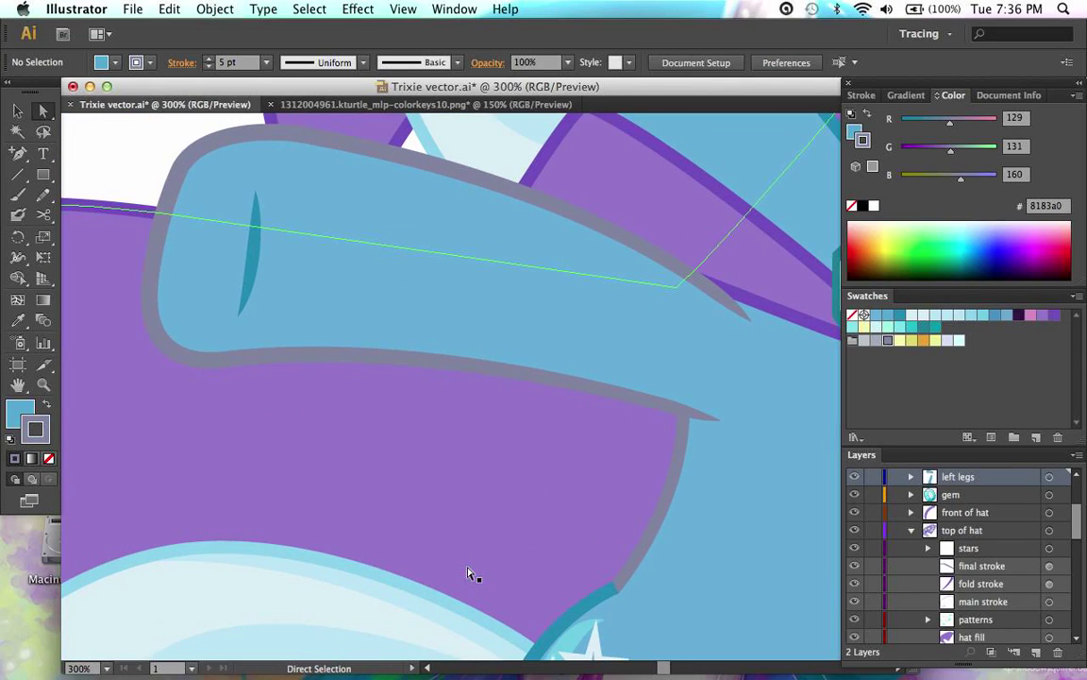
{"action": "scroll", "coordinate": [470, 573], "scroll_direction": "right", "scroll_amount": 1}
- Undo the outline recoloring of Trixie's body and front legs
{"action": "left_click", "coordinate": [470, 573]}
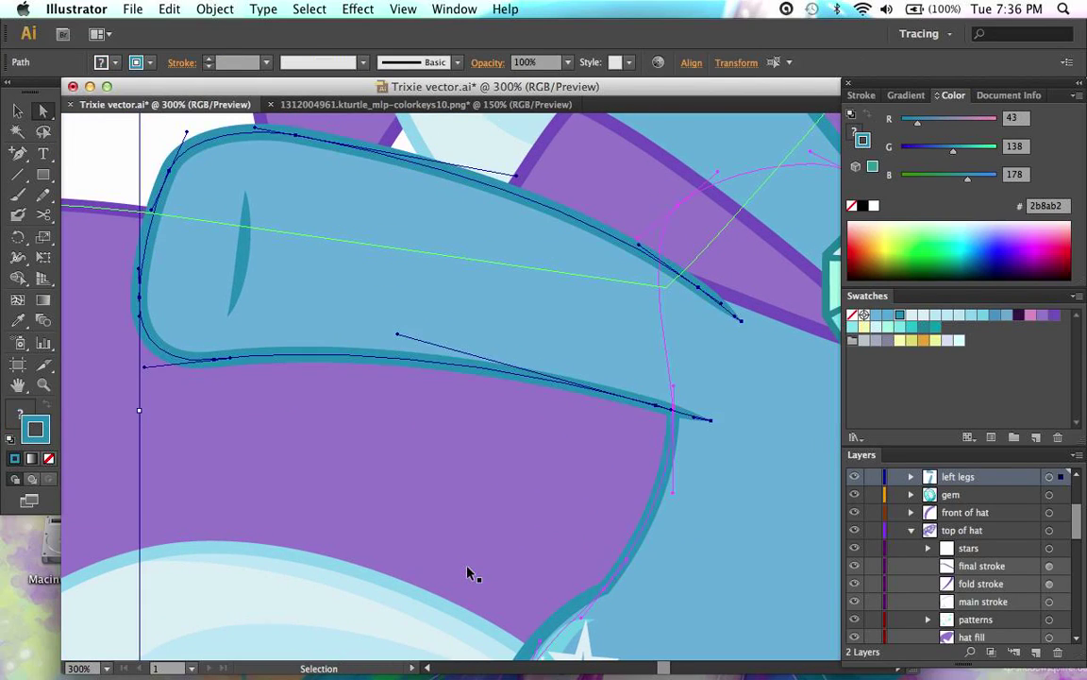
{"action": "key", "text": "super+minus"}
{"action": "key", "text": "super+minus"}
{"action": "scroll", "coordinate": [547, 563], "scroll_direction": "down", "scroll_amount": 3}
{"action": "scroll", "coordinate": [547, 564], "scroll_direction": "right", "scroll_amount": 5}
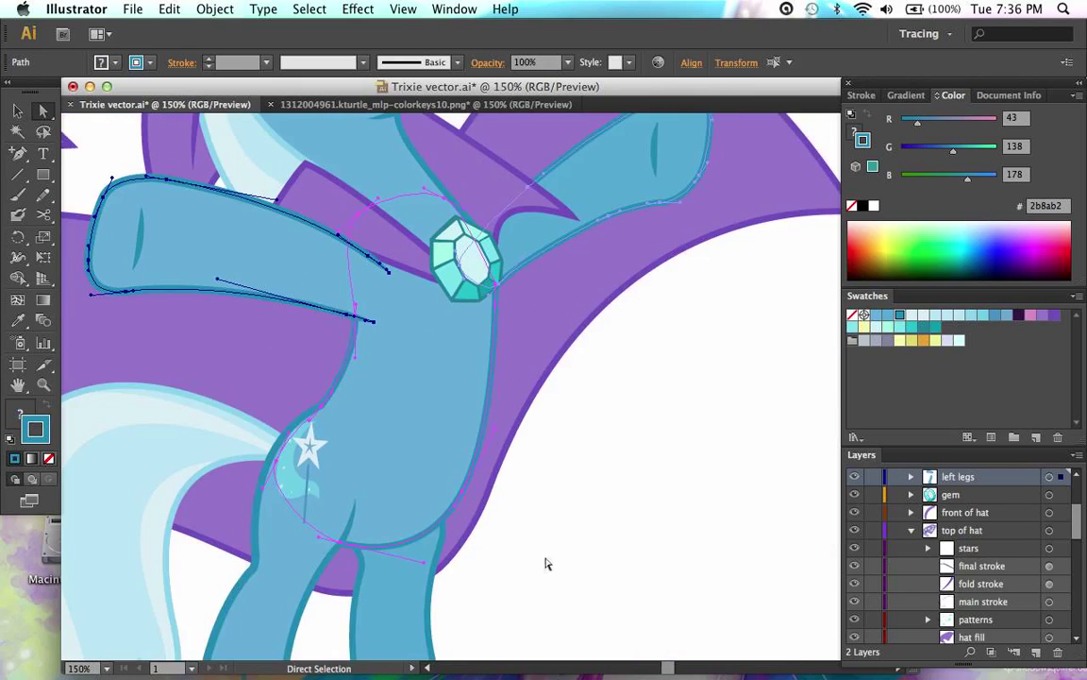
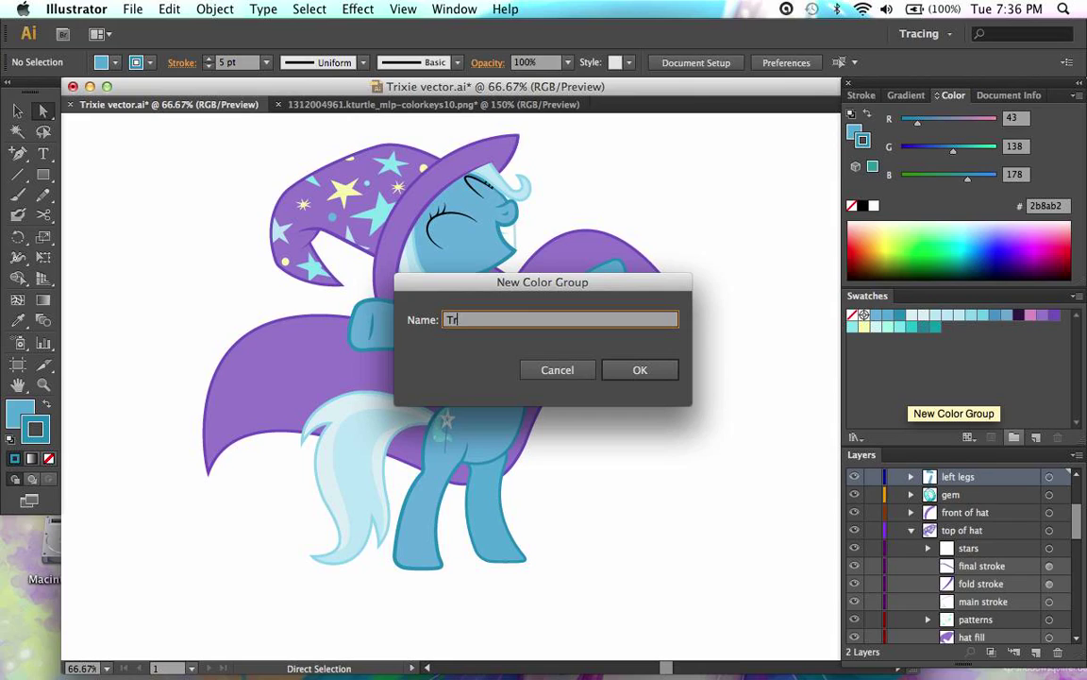
- Create an empty color group for Trixie's colors
{"action": "key", "text": "Return"}
{"action": "left_click", "coordinate": [909, 350]}
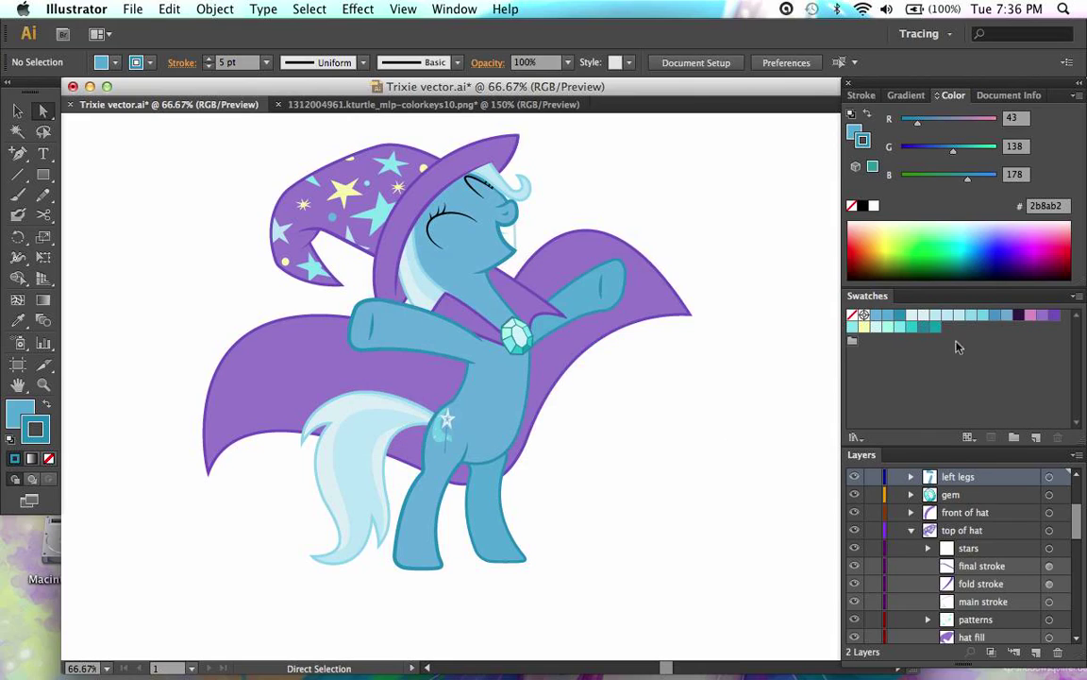
{"action": "left_click", "coordinate": [854, 437]}
{"action": "left_click", "coordinate": [1058, 356]}
{"action": "left_click", "coordinate": [1077, 295]}
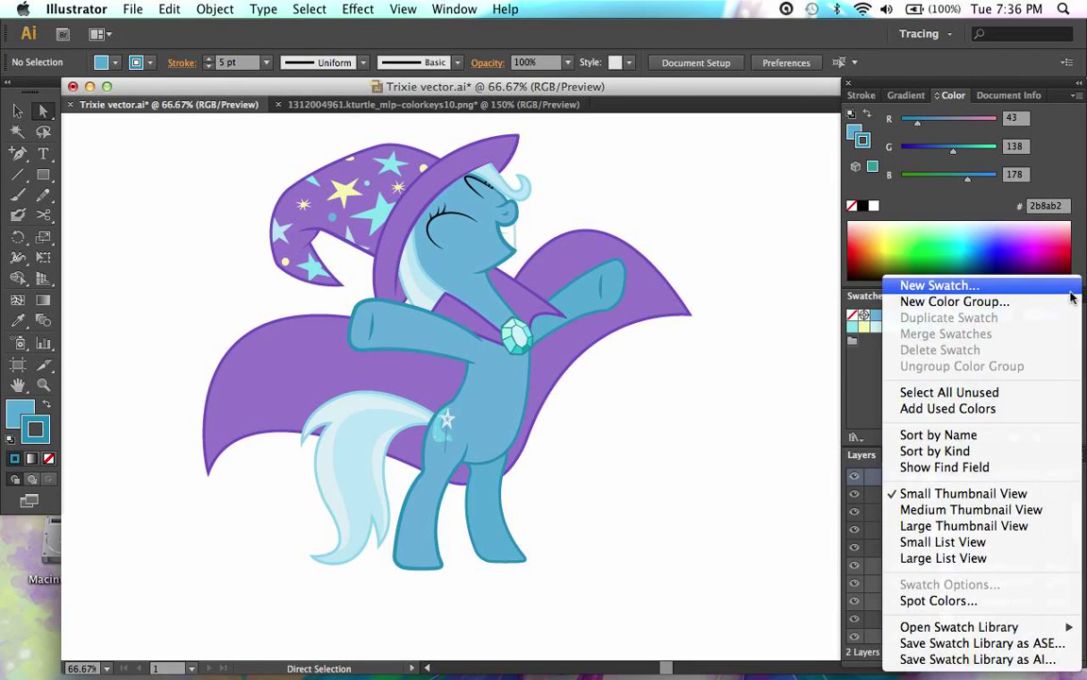
{"action": "left_click", "coordinate": [1012, 396]}
{"action": "left_click", "coordinate": [1012, 398]}
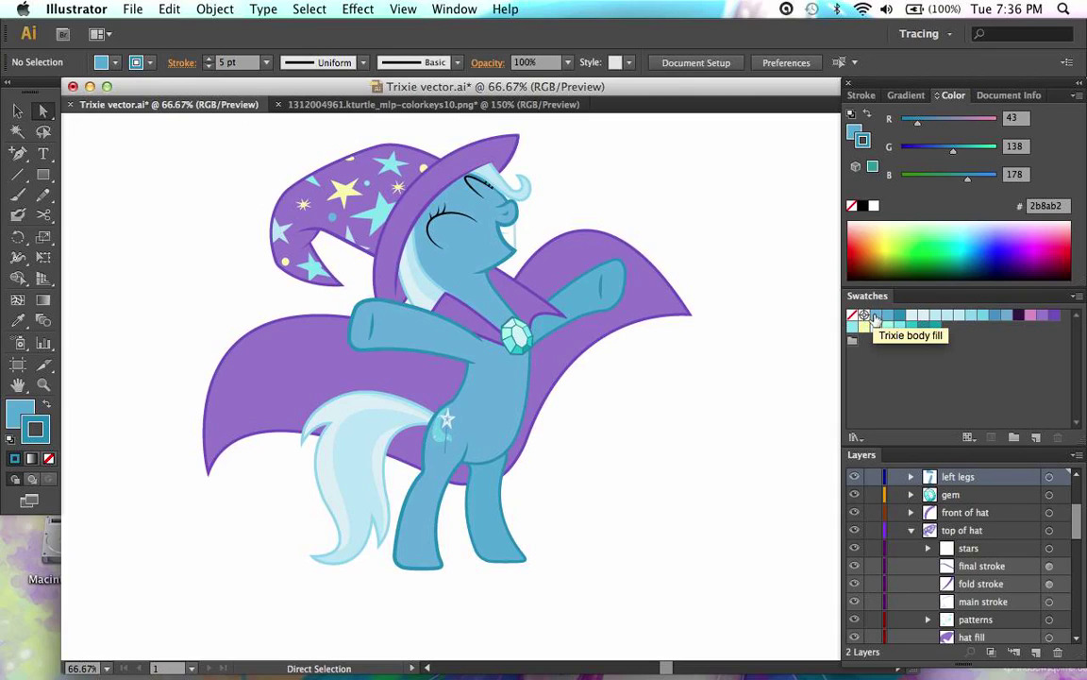
- Move all of Trixie's swatches, from the body fill through the gem bottom facet, into the new color group
{"action": "left_click_drag", "start_coordinate": [878, 319], "coordinate": [1050, 320]}
{"action": "left_click", "coordinate": [959, 332]}
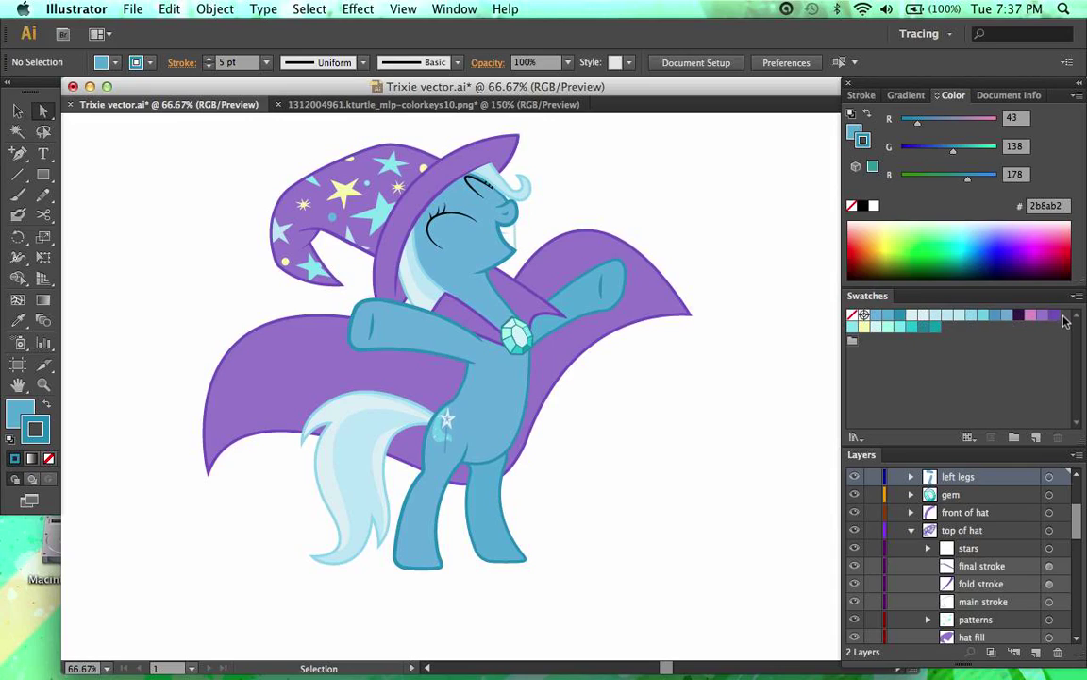
{"action": "left_click", "coordinate": [1002, 316]}
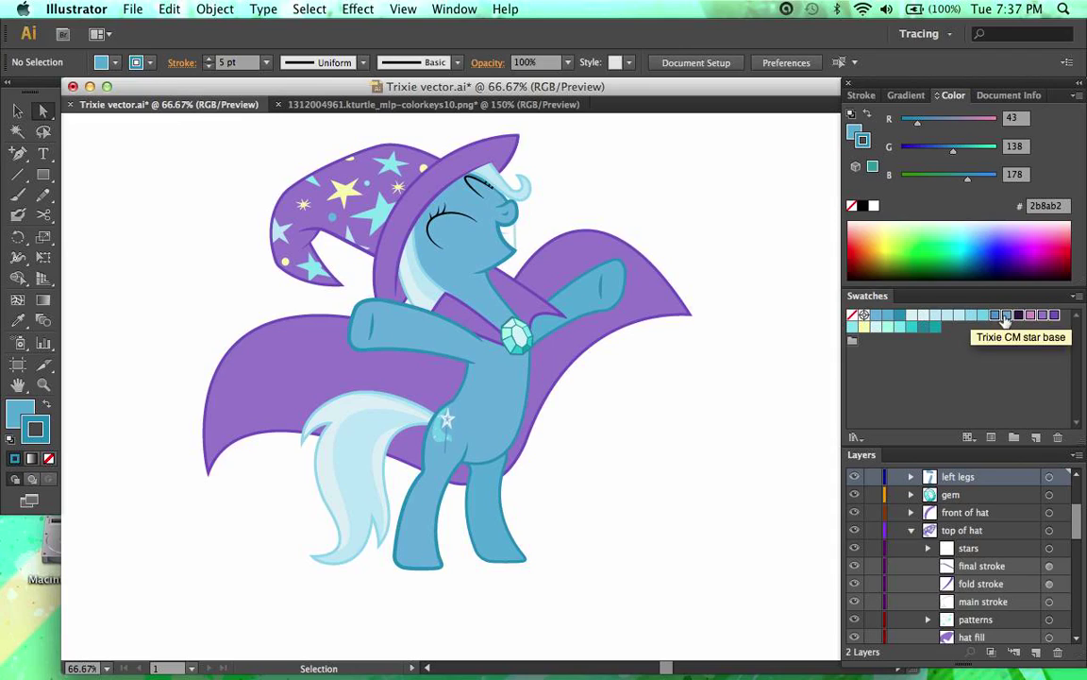
{"action": "left_click", "coordinate": [873, 315], "text": "shift"}
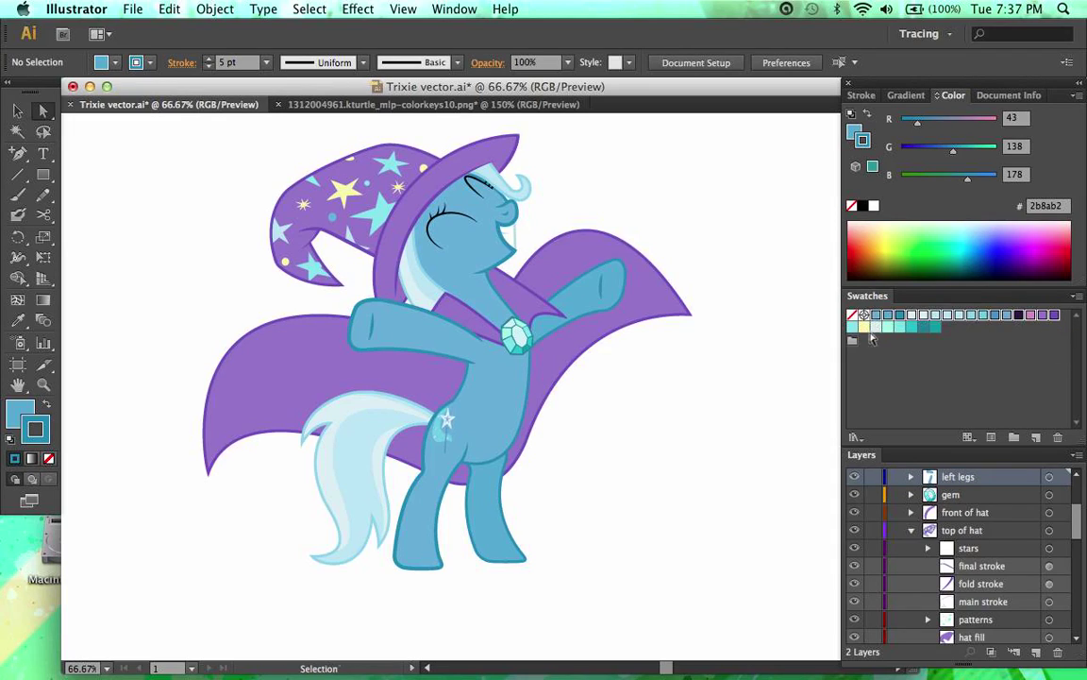
{"action": "left_click_drag", "start_coordinate": [852, 335], "coordinate": [855, 329]}
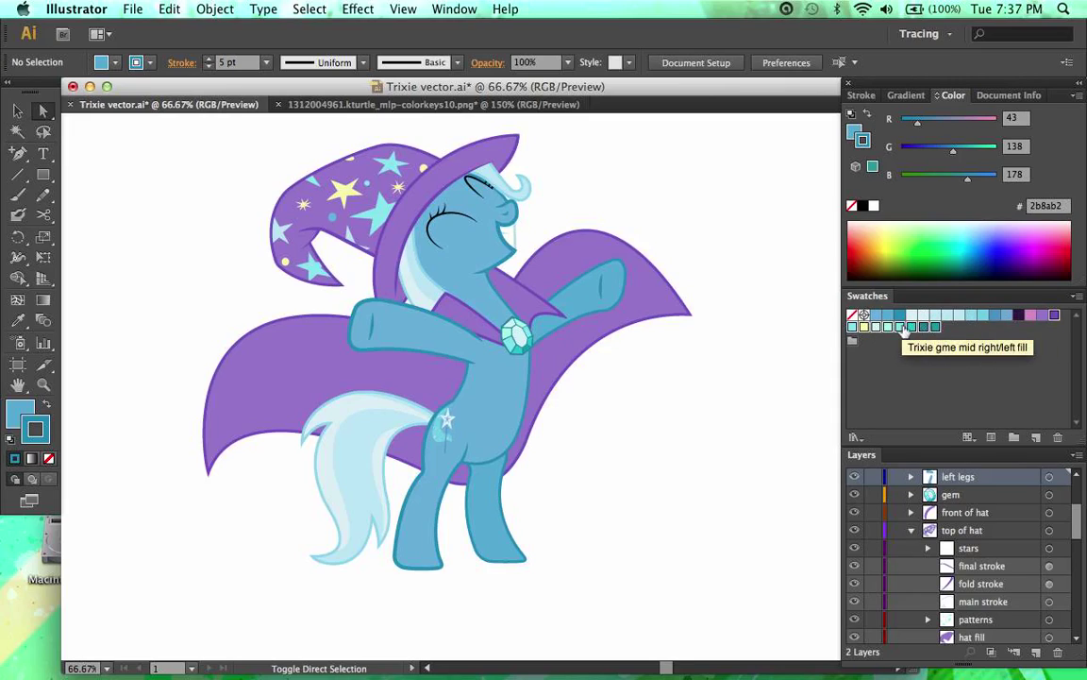
{"action": "left_click", "coordinate": [852, 333]}
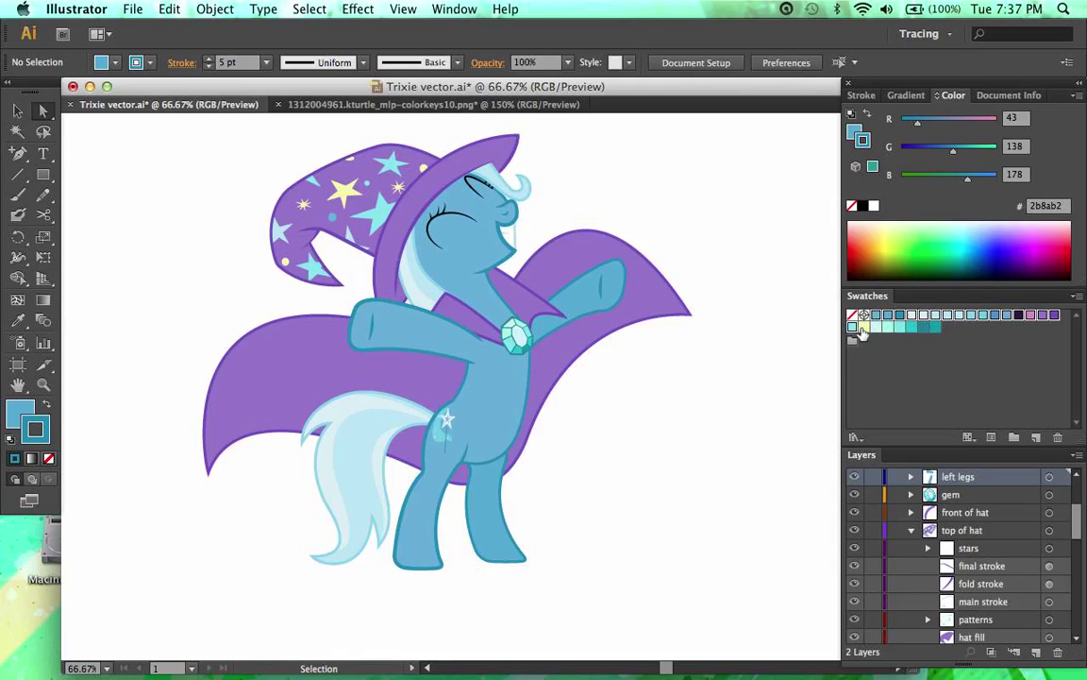
{"action": "left_click", "coordinate": [912, 327], "text": "shift"}
{"action": "left_click", "coordinate": [942, 327]}
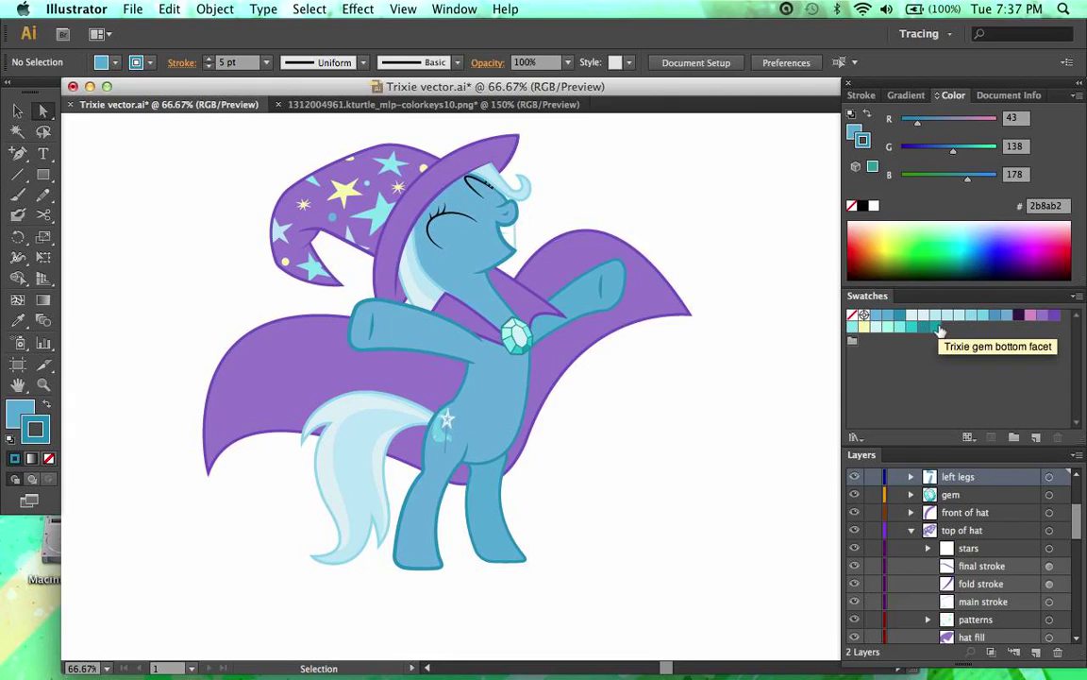
{"action": "left_click", "coordinate": [870, 317], "text": "shift"}
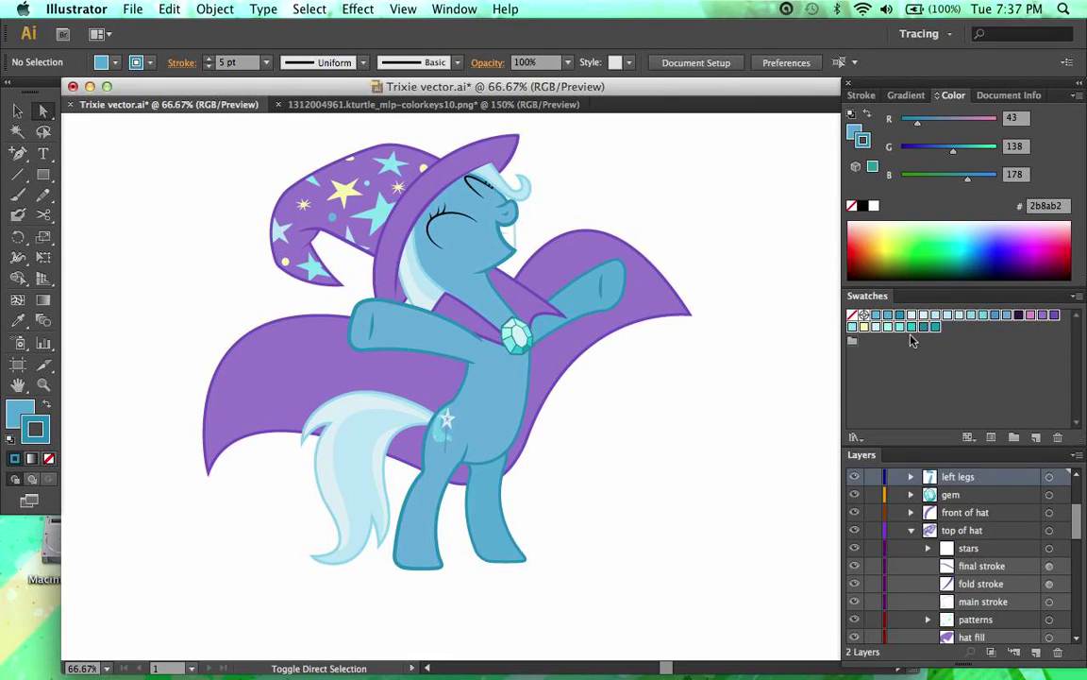
{"action": "left_click_drag", "start_coordinate": [876, 320], "coordinate": [873, 360]}
{"action": "left_click", "coordinate": [868, 357]}
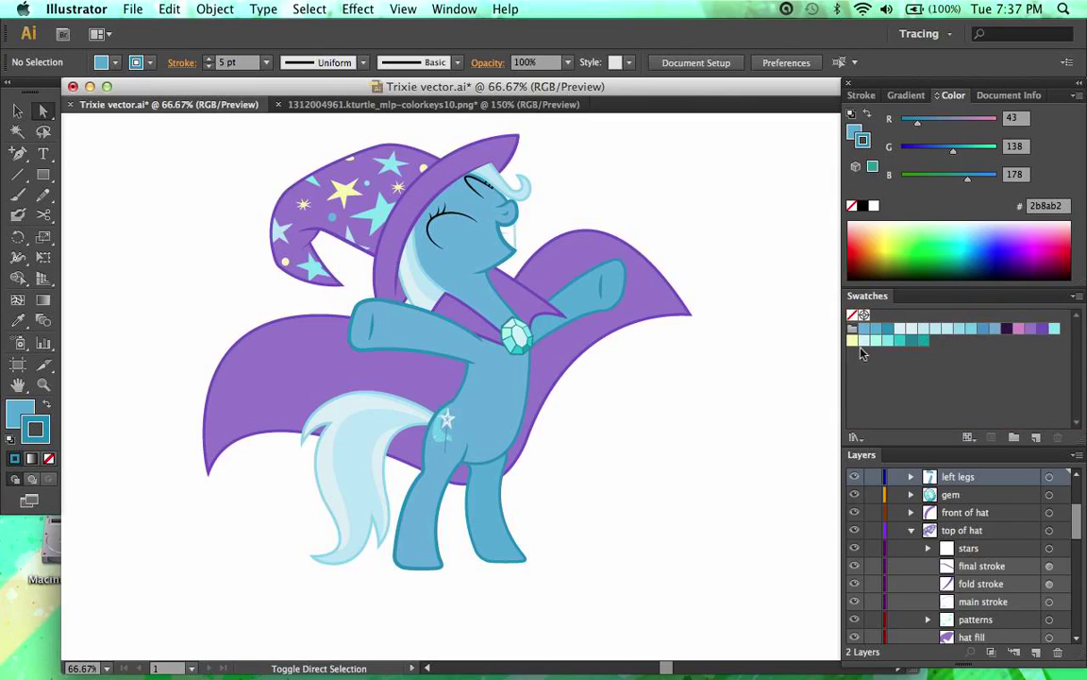
{"action": "left_click", "coordinate": [854, 437]}
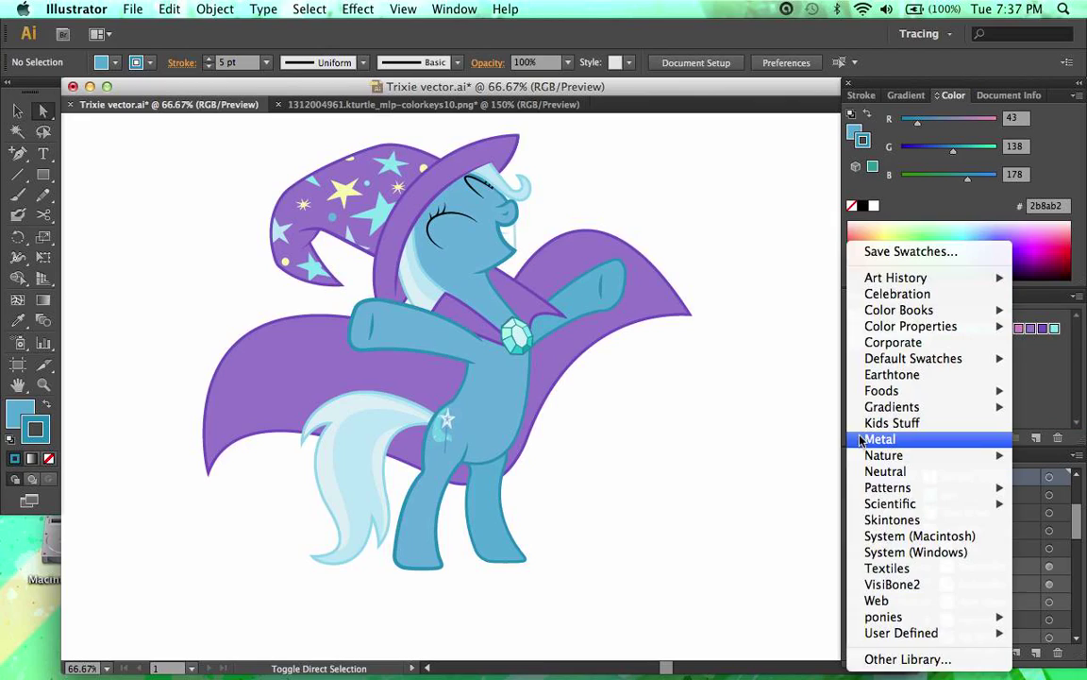
{"action": "left_click", "coordinate": [897, 251]}
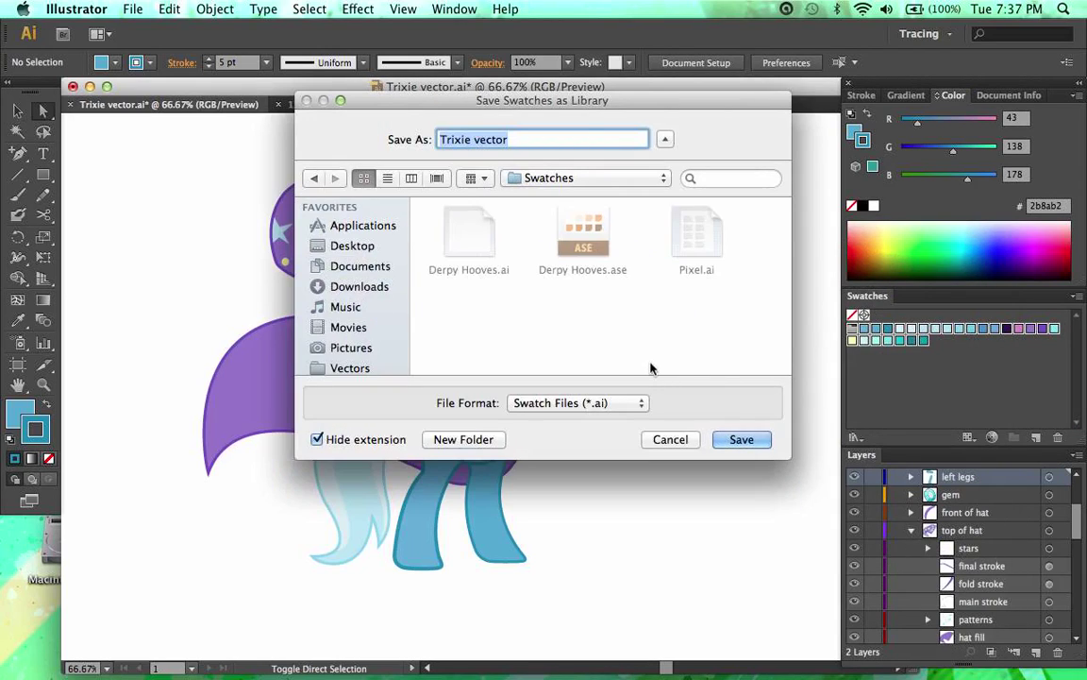
{"action": "left_click", "coordinate": [473, 139]}
{"action": "key", "text": "shift+Right"}
{"action": "key", "text": "shift+Right"}
{"action": "key", "text": "shift+Right"}
{"action": "key", "text": "shift+Right"}
{"action": "key", "text": "shift+Right"}
{"action": "key", "text": "shift+Right"}
{"action": "key", "text": "BackSpace"}
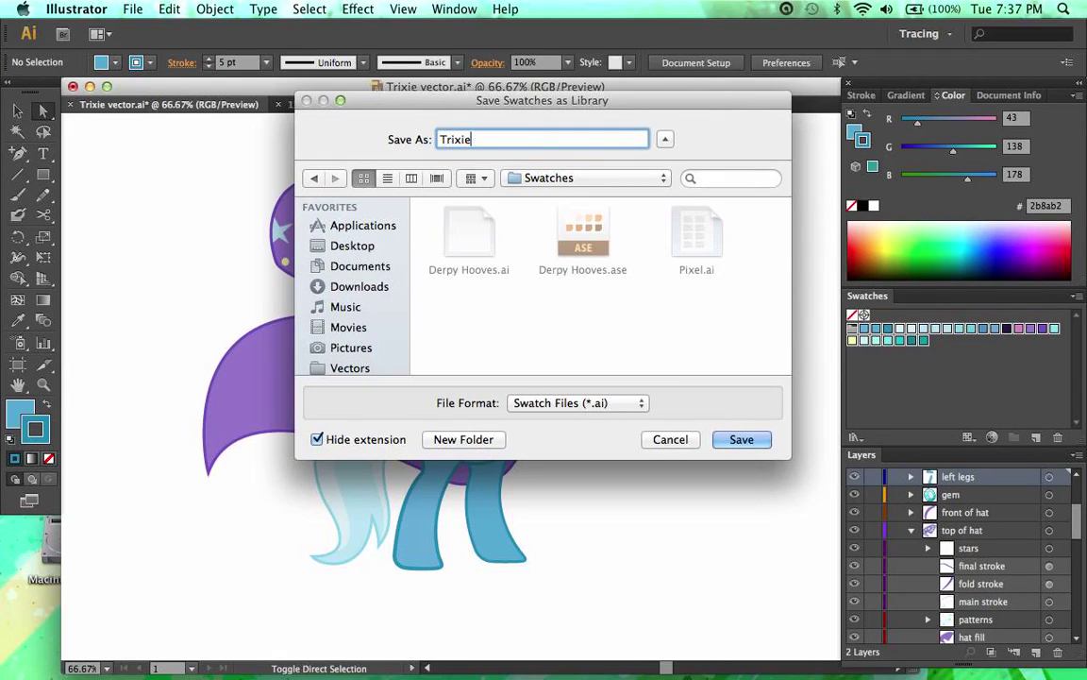
{"action": "left_click", "coordinate": [665, 440]}
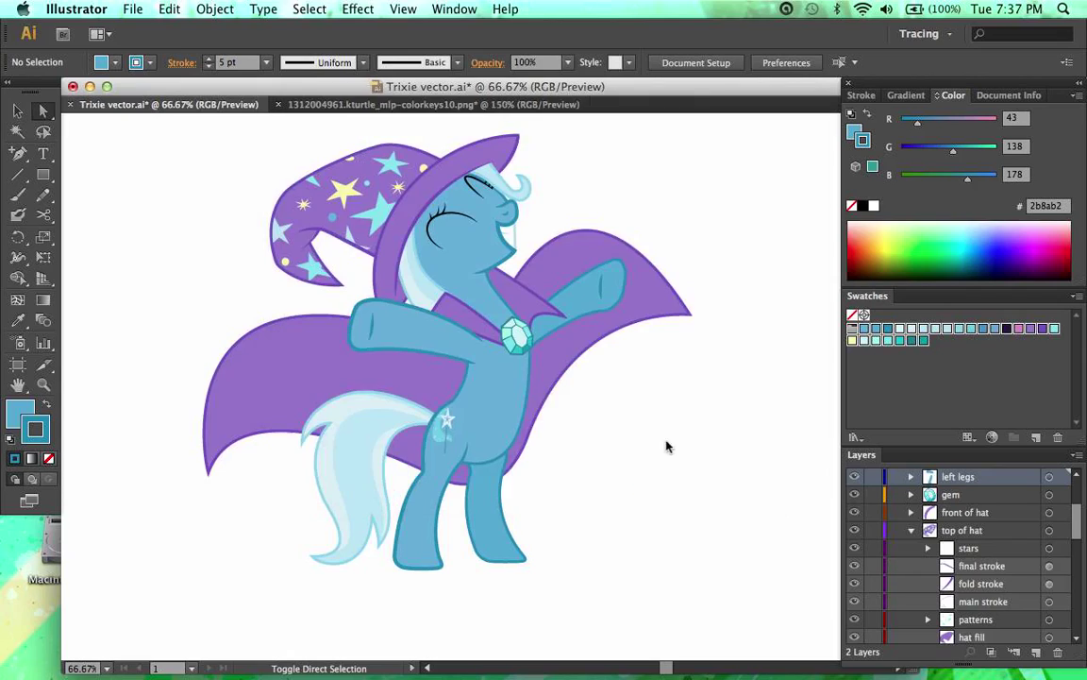
{"action": "left_click", "coordinate": [1075, 298]}
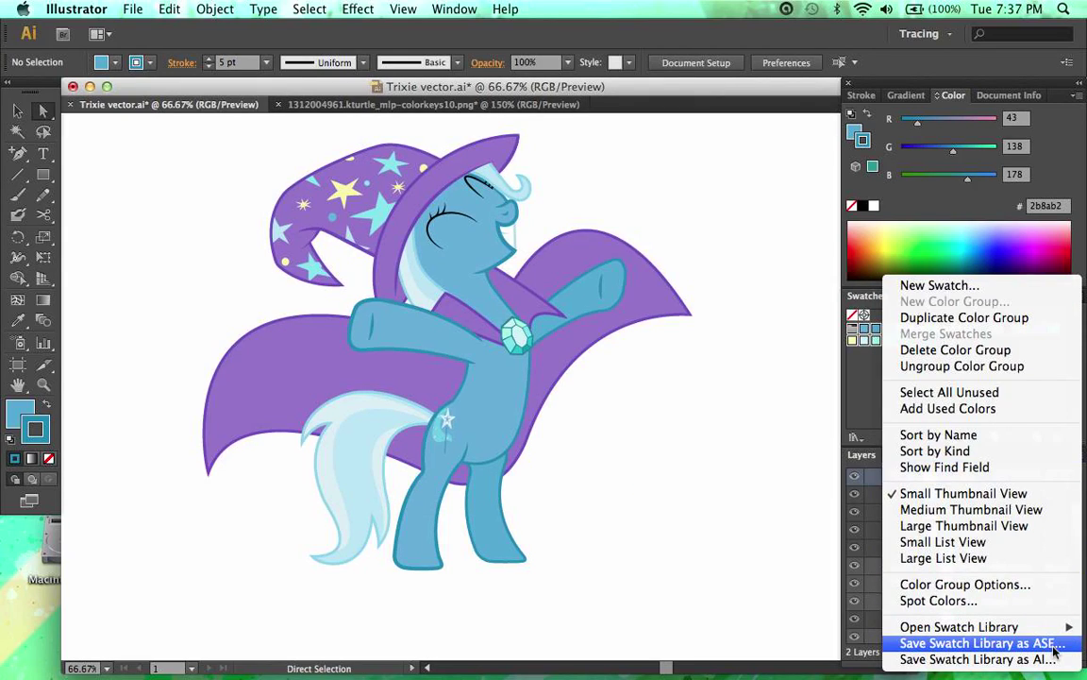
{"action": "left_click", "coordinate": [913, 378]}
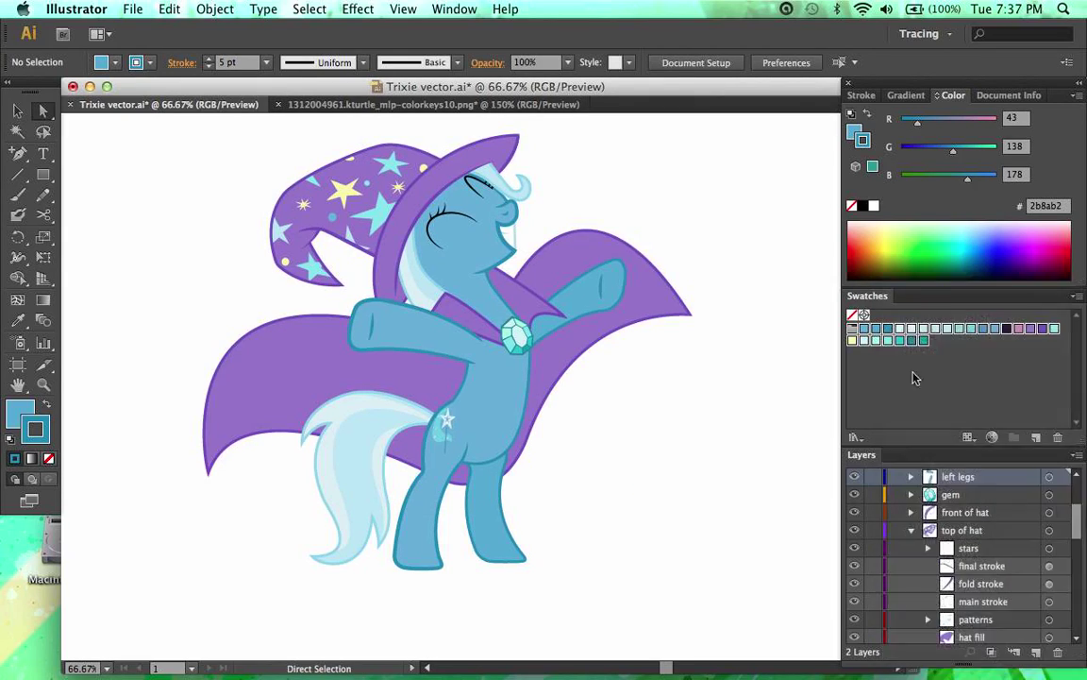
- Save the swatches as an ASE library named Trixie in the Pictures folder
{"action": "left_click", "coordinate": [1076, 296]}
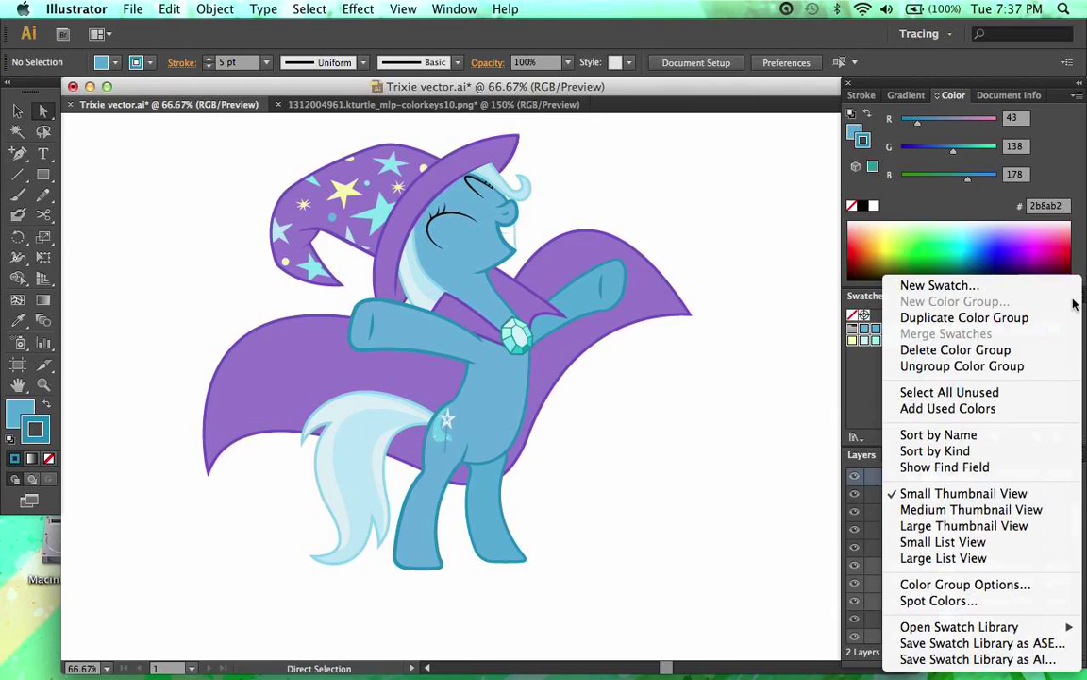
{"action": "left_click", "coordinate": [1018, 646]}
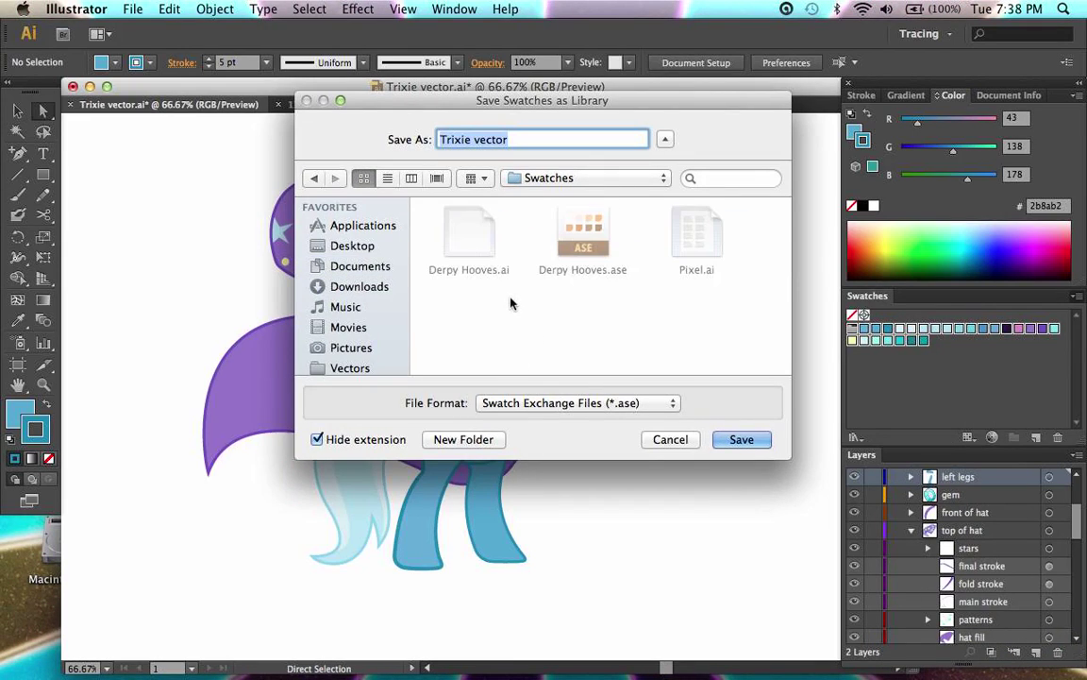
{"action": "scroll", "coordinate": [369, 349], "scroll_direction": "down", "scroll_amount": 1}
{"action": "left_click", "coordinate": [366, 344]}
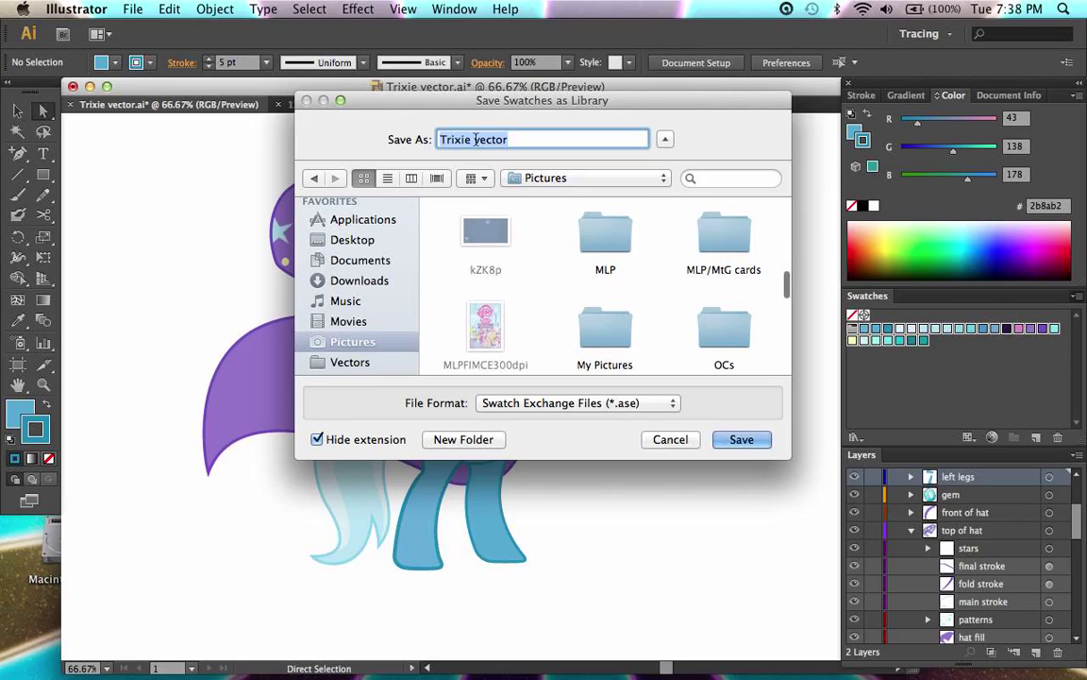
{"action": "left_click_drag", "start_coordinate": [474, 139], "coordinate": [520, 139]}
{"action": "key", "text": "BackSpace"}
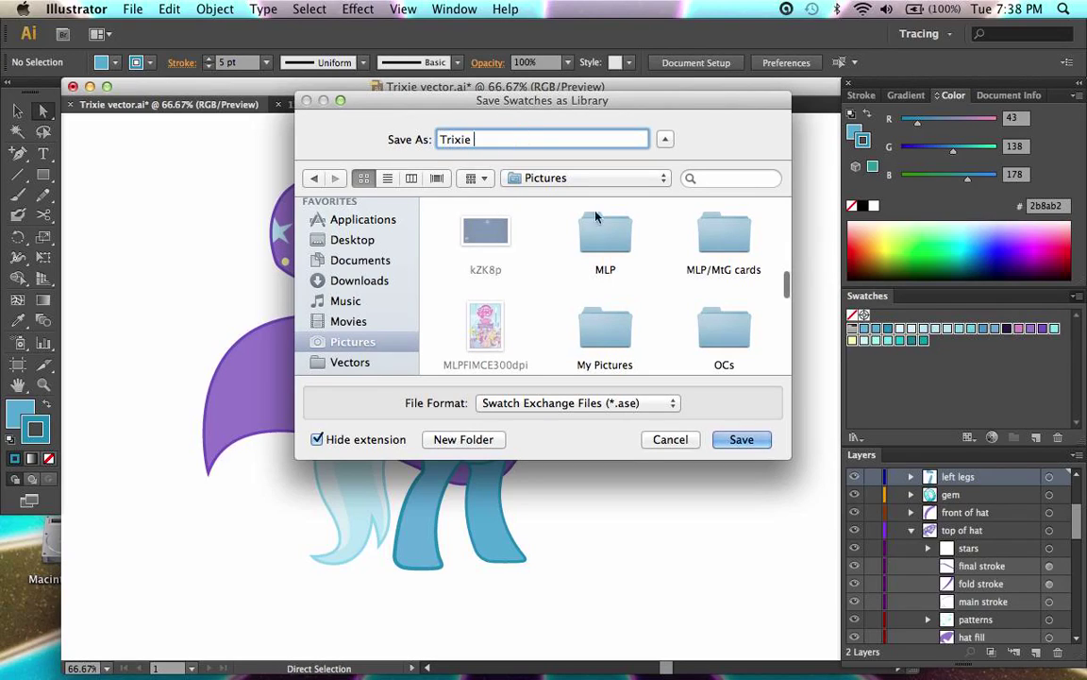
{"action": "left_click", "coordinate": [741, 439]}
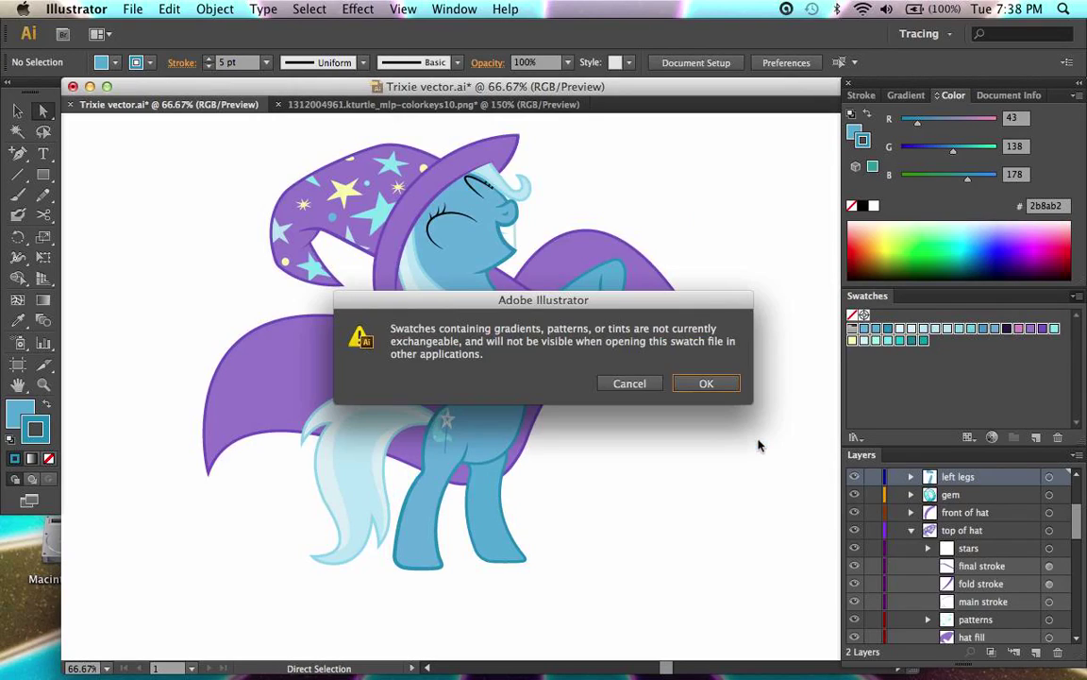
{"action": "left_click", "coordinate": [704, 384]}
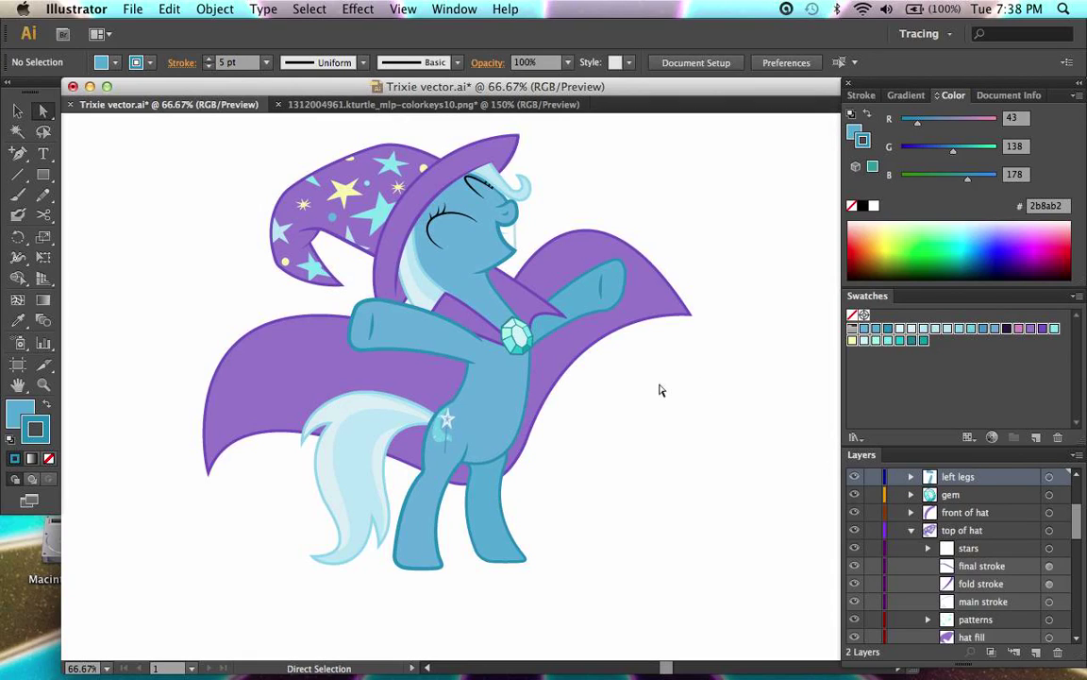
- Switch to Finder and move the Trixie .ase file from Pictures into the ponies swatch folder
{"action": "left_click", "coordinate": [221, 640]}
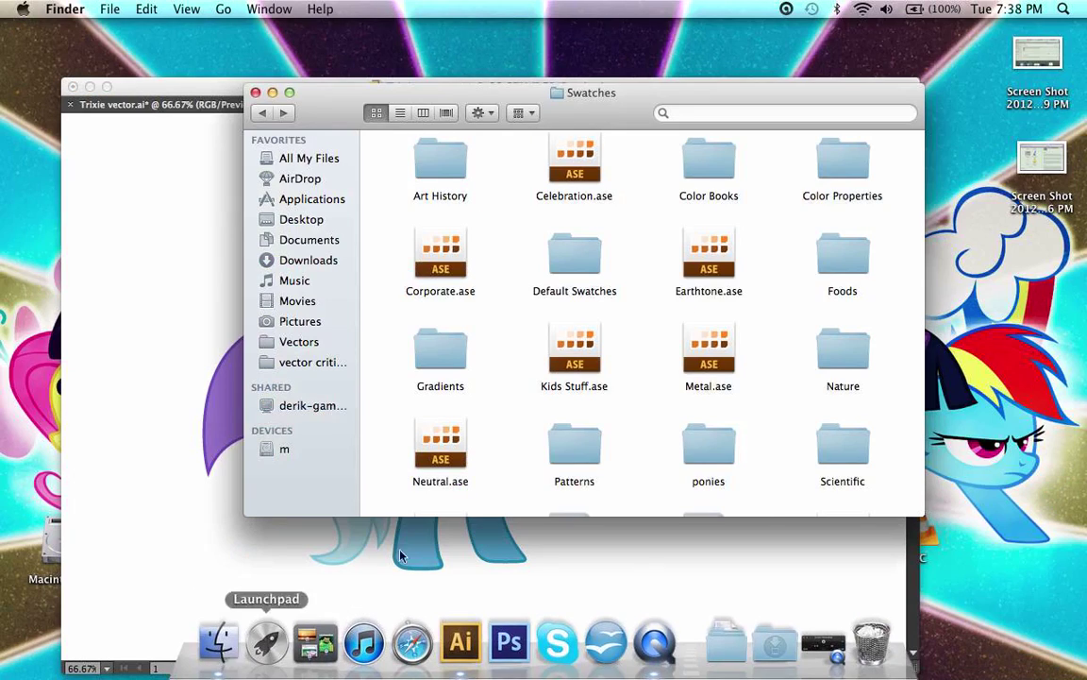
{"action": "left_click", "coordinate": [292, 321]}
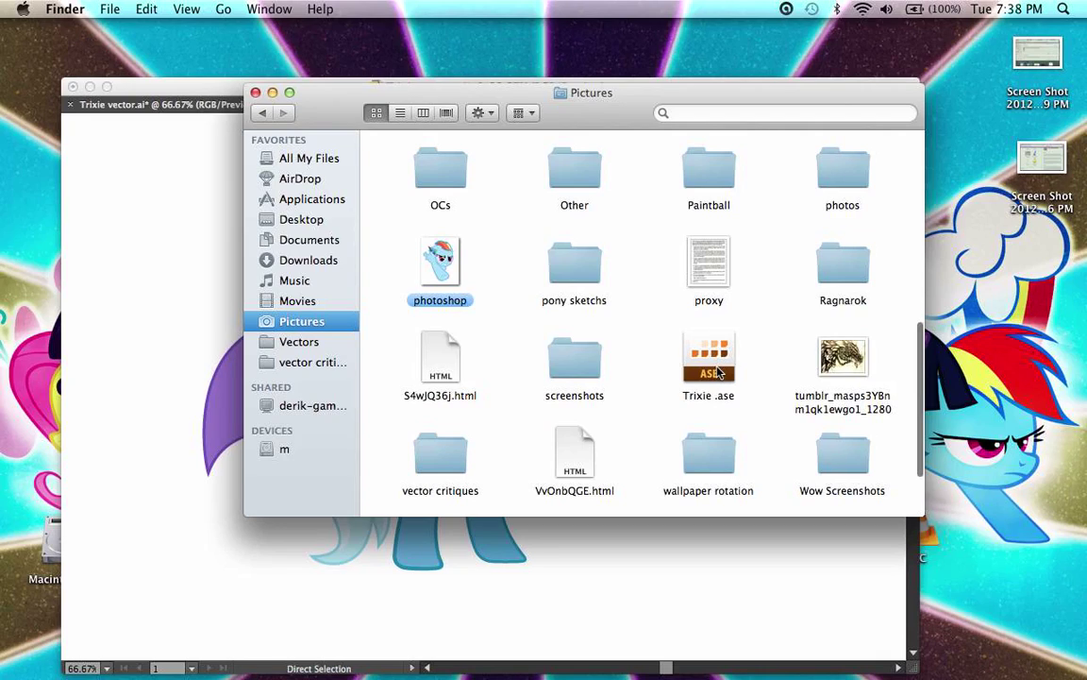
{"action": "left_click_drag", "start_coordinate": [720, 366], "coordinate": [689, 413]}
{"action": "left_click", "coordinate": [412, 509]}
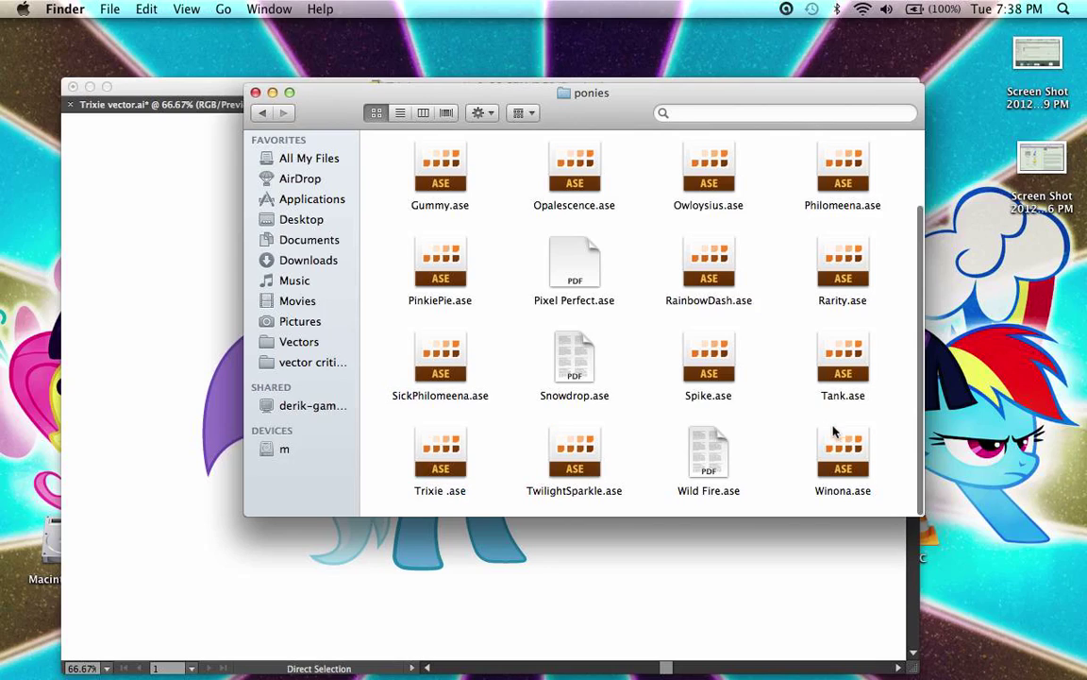
{"action": "scroll", "coordinate": [835, 434], "scroll_direction": "up", "scroll_amount": 2}
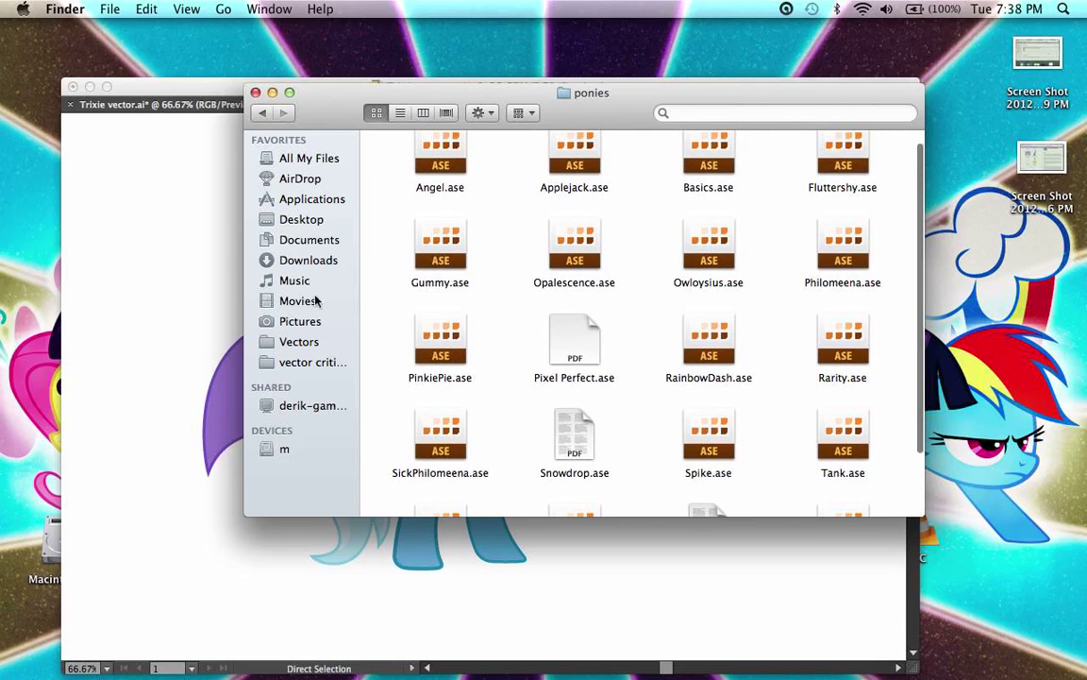
- Return to Illustrator, deselect the swatches and check the ponies swatch libraries for the Trixie library
{"action": "left_click", "coordinate": [86, 289]}
{"action": "left_click", "coordinate": [929, 382]}
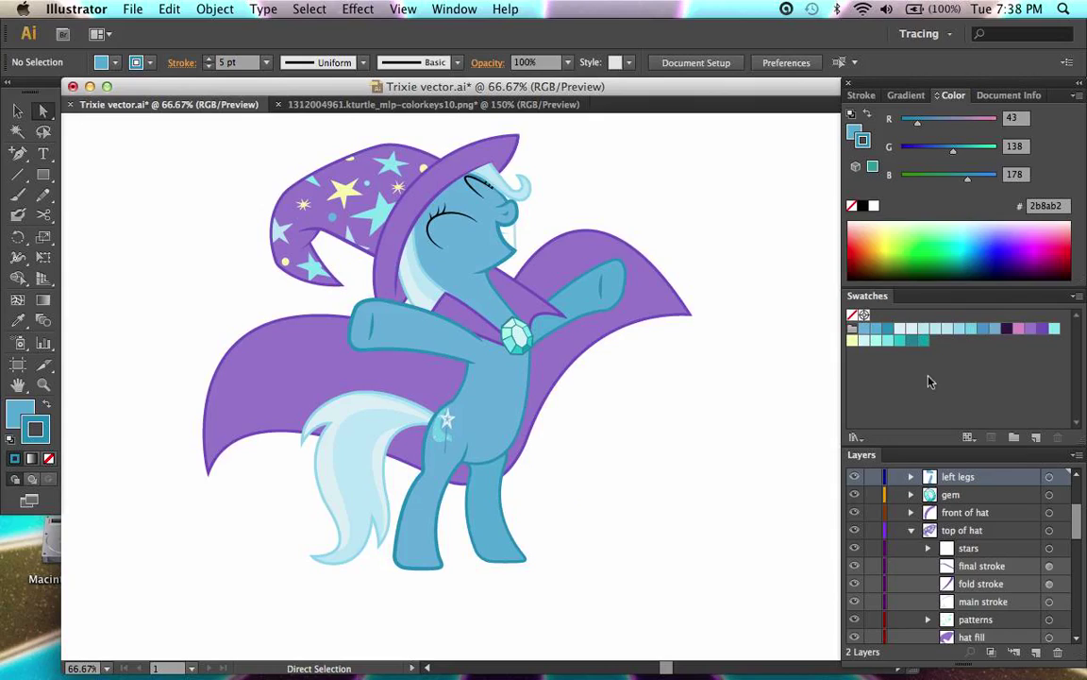
{"action": "left_click", "coordinate": [1076, 300]}
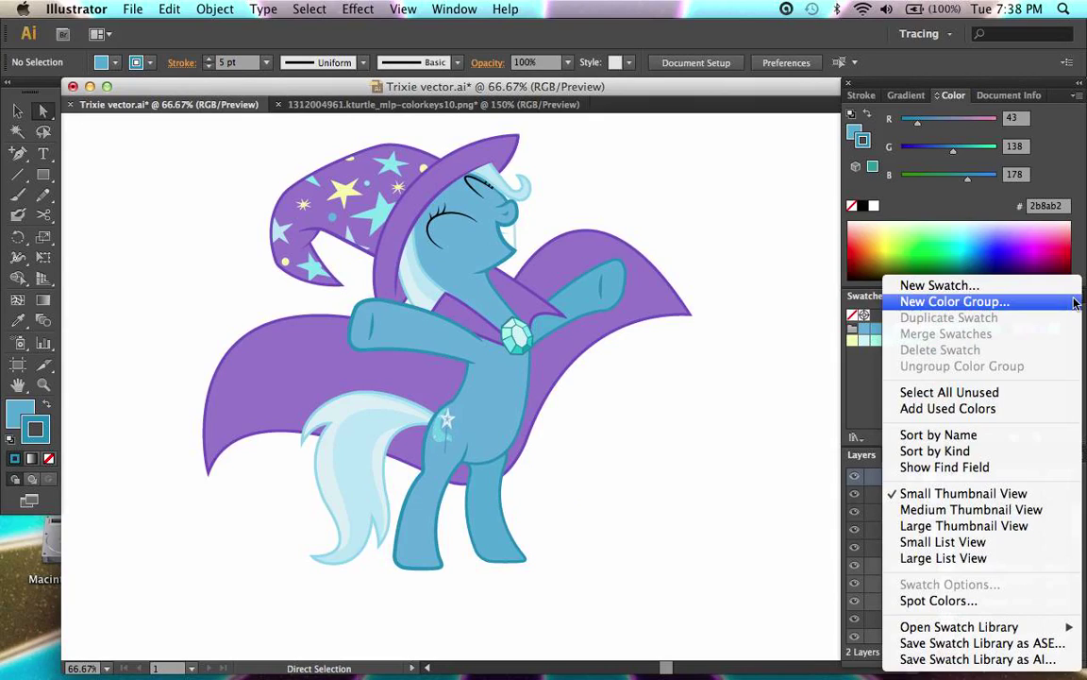
{"action": "mouse_move", "coordinate": [977, 630]}
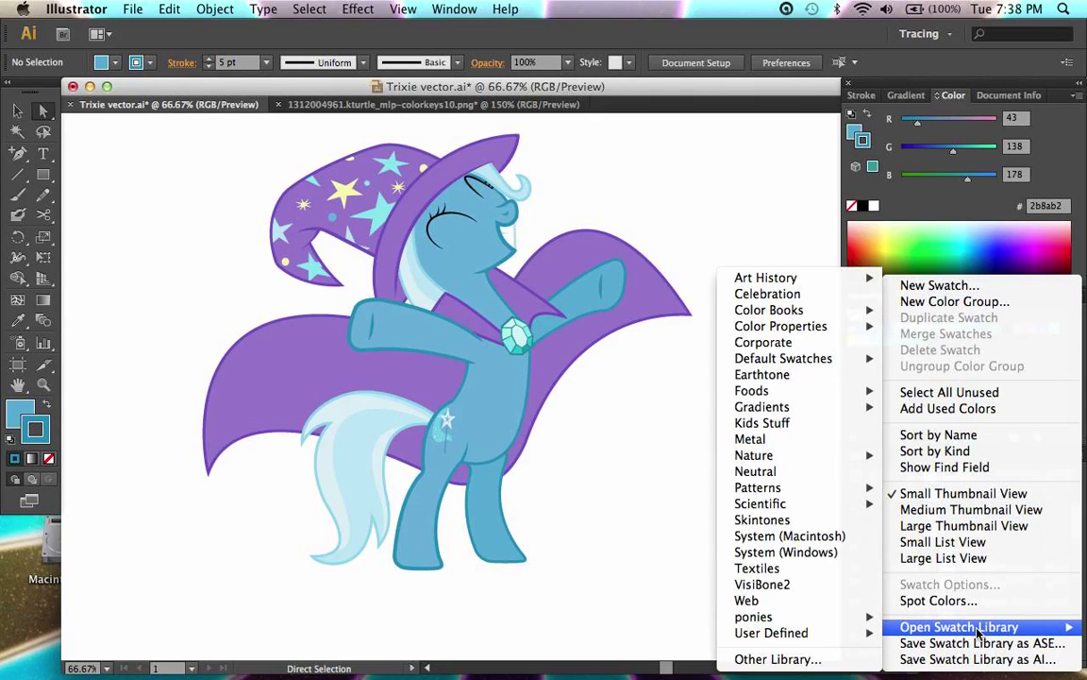
{"action": "mouse_move", "coordinate": [837, 617]}
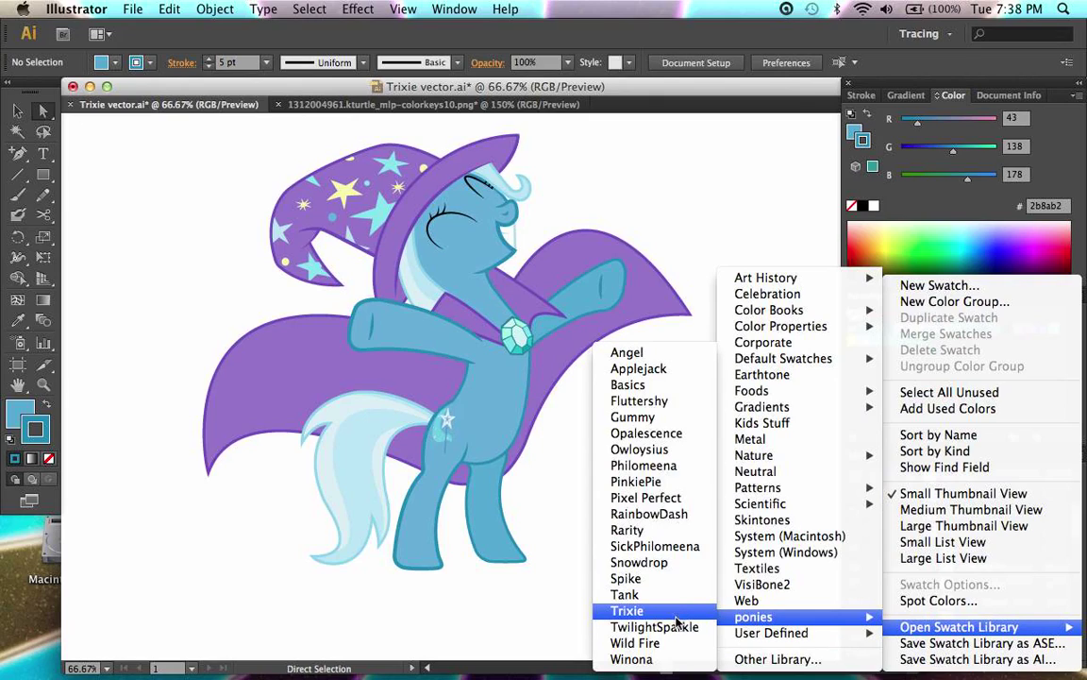
{"action": "left_click", "coordinate": [539, 595]}
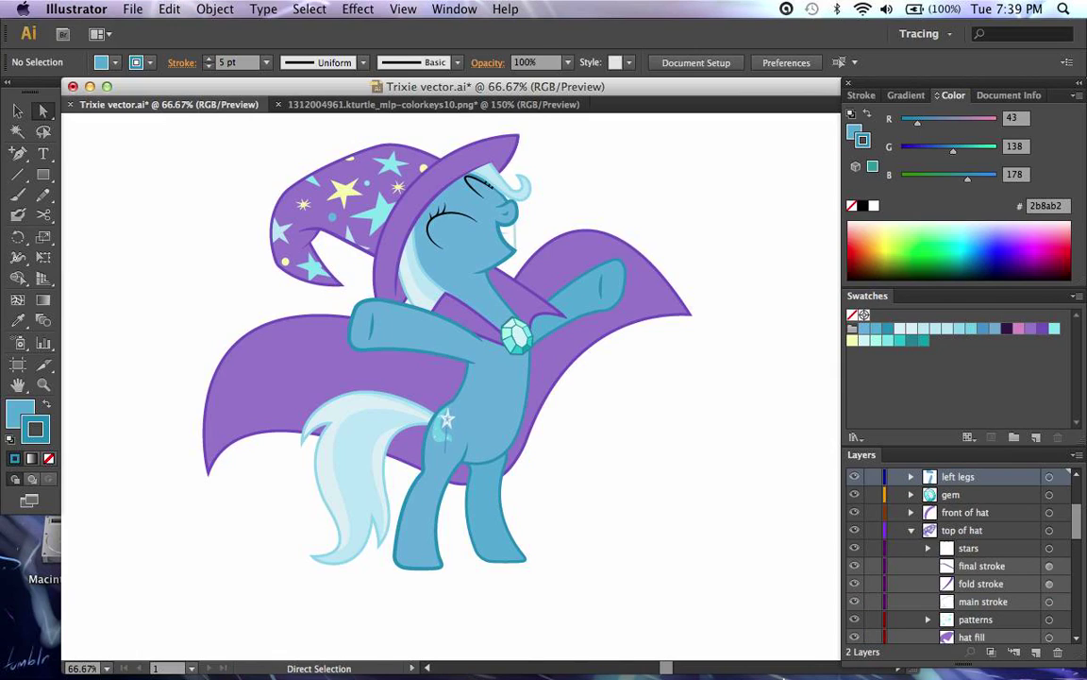
{"action": "left_click", "coordinate": [826, 642]}
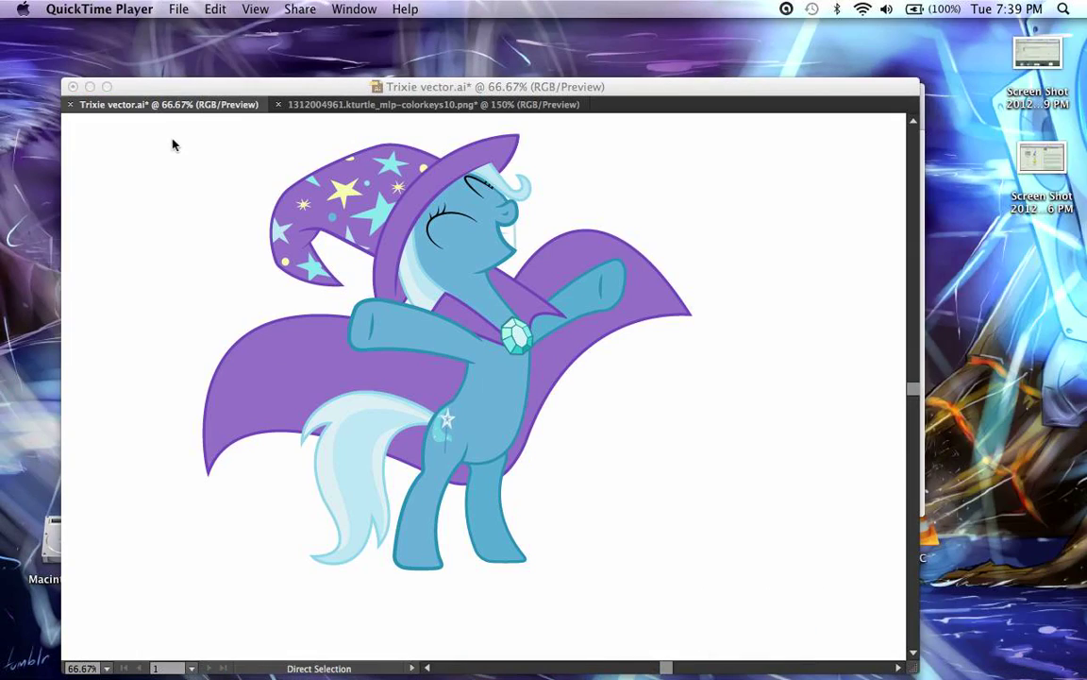